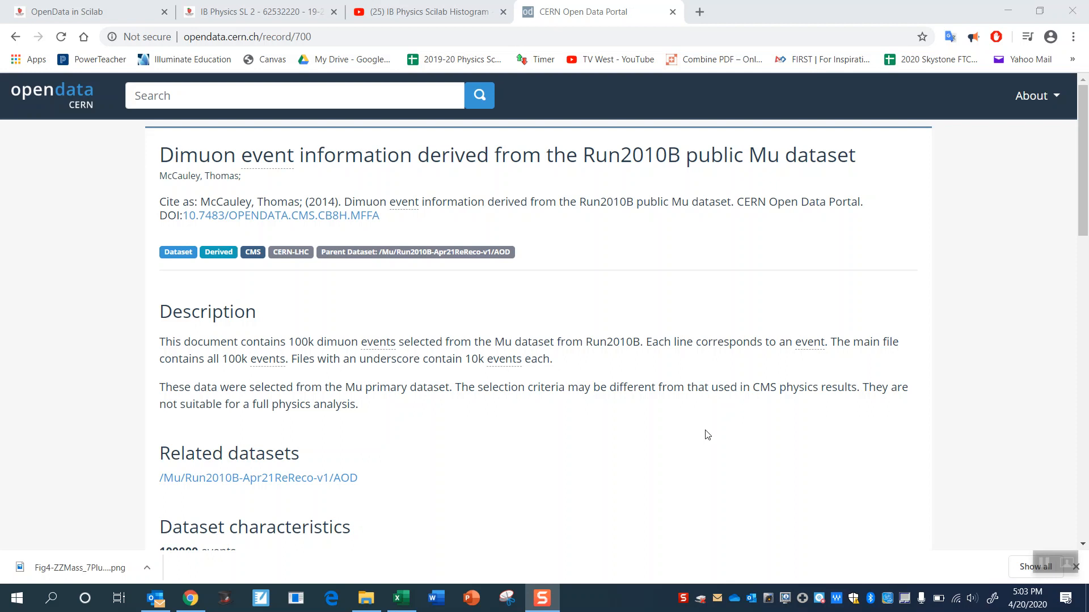
# - Review the dimuon dataset's description and compare the names and sizes of its CSV files
pyautogui.scroll(-3, 584, 365)
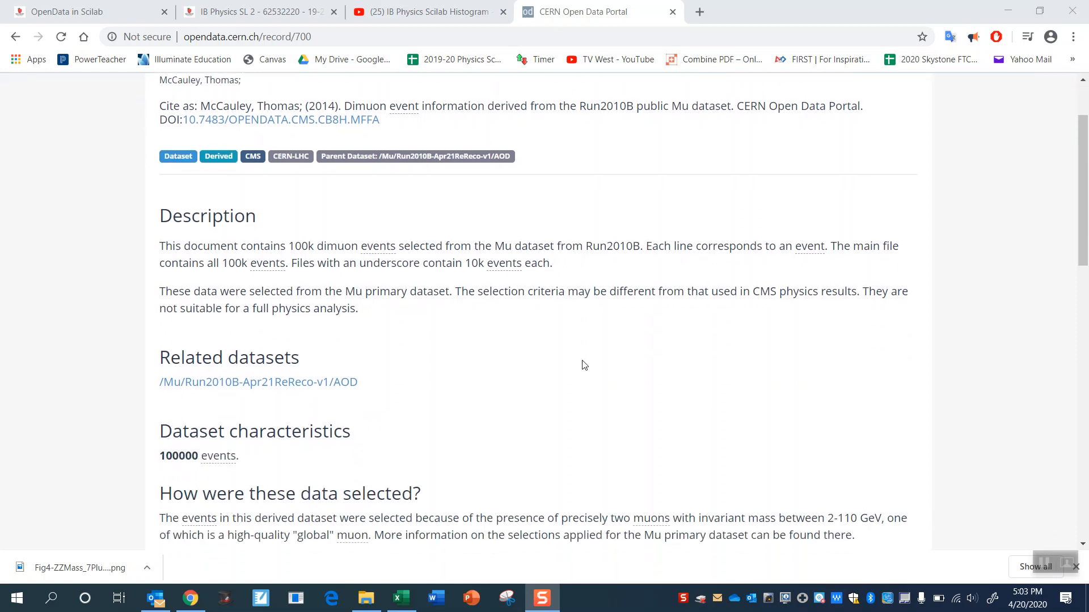
pyautogui.scroll(-10, 584, 365)
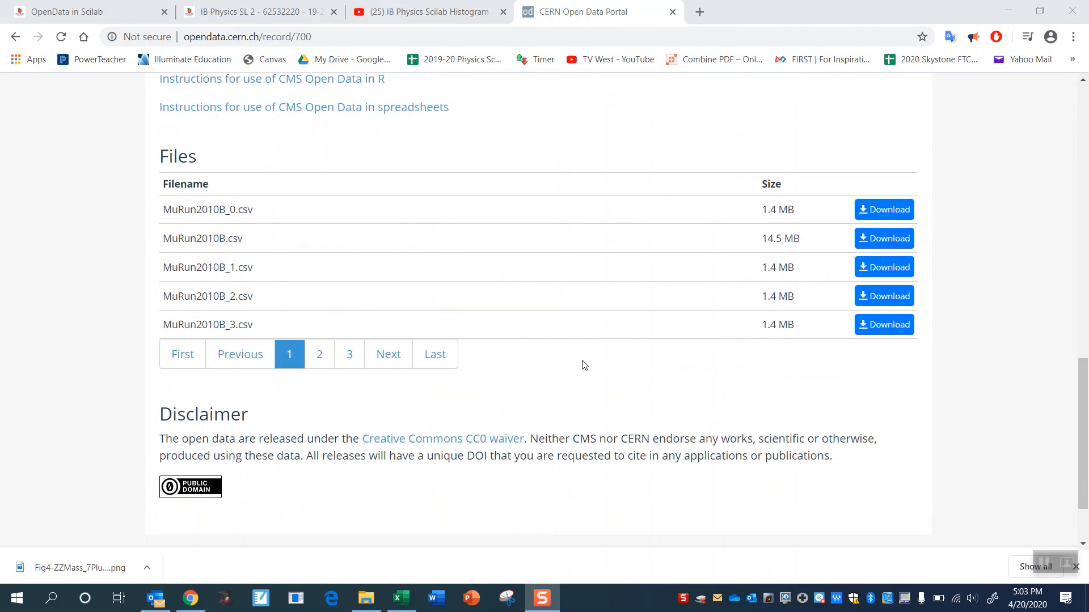
pyautogui.scroll(1, 585, 366)
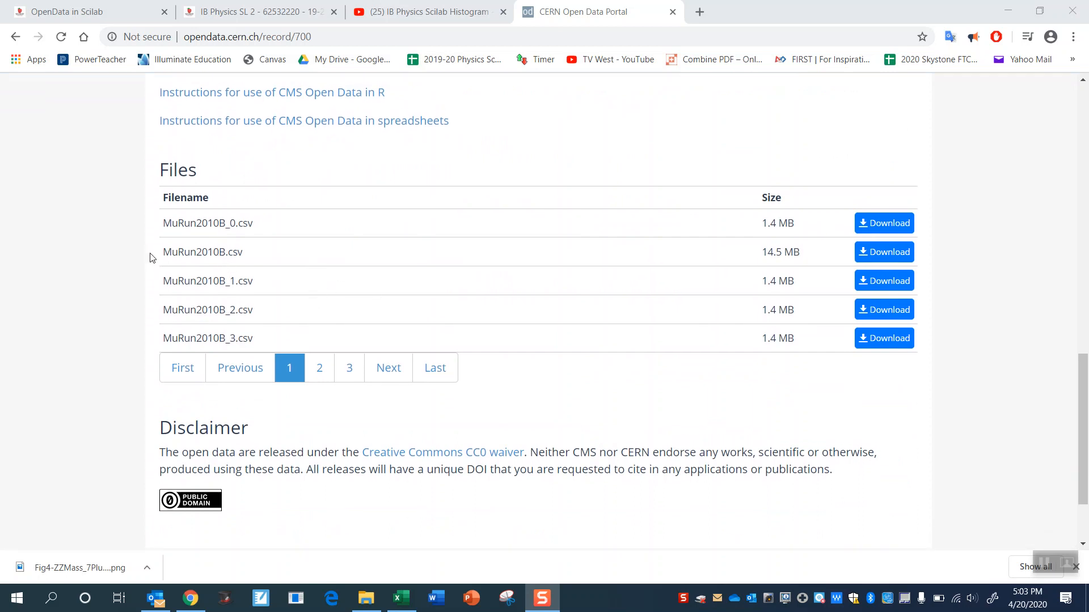
pyautogui.moveTo(162, 251)
pyautogui.mouseDown()
pyautogui.moveTo(191, 263)
pyautogui.moveTo(177, 246)
pyautogui.moveTo(164, 253)
pyautogui.mouseUp()
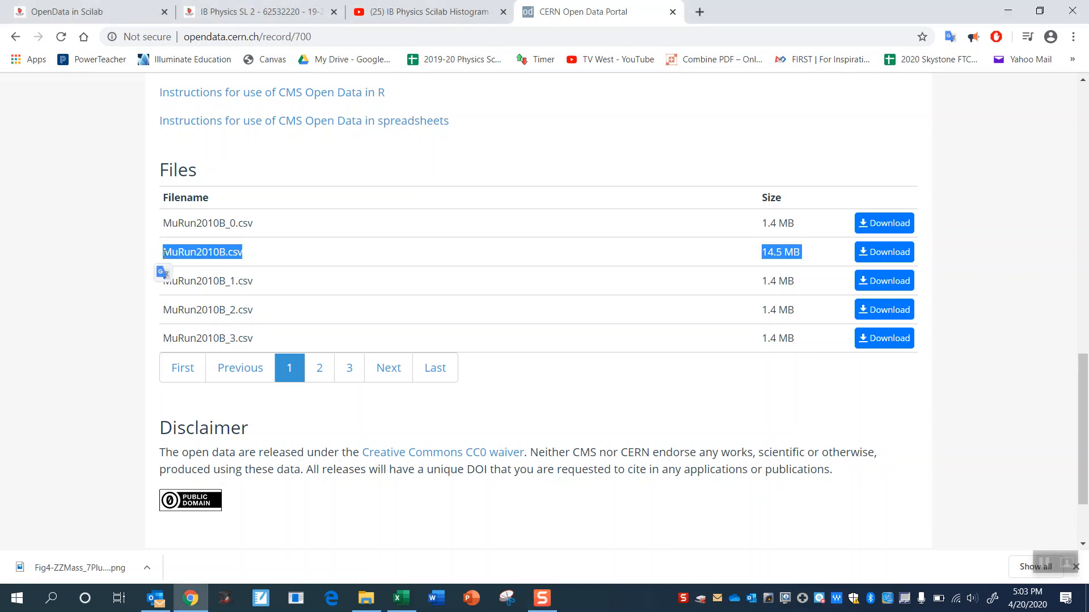
pyautogui.click(158, 291)
pyautogui.moveTo(273, 345); pyautogui.dragTo(158, 277)
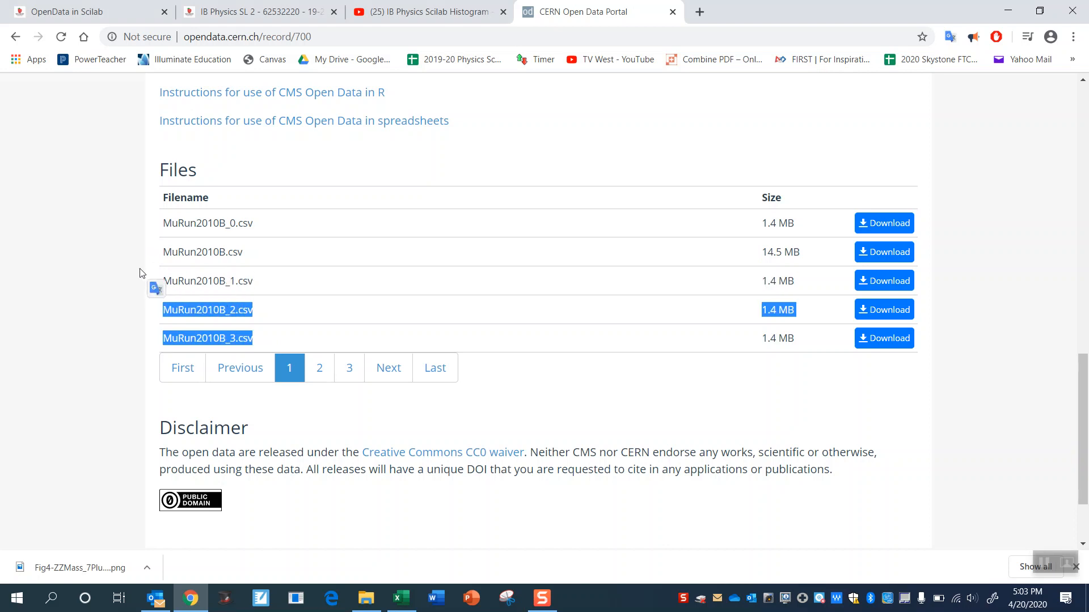
pyautogui.click(134, 253)
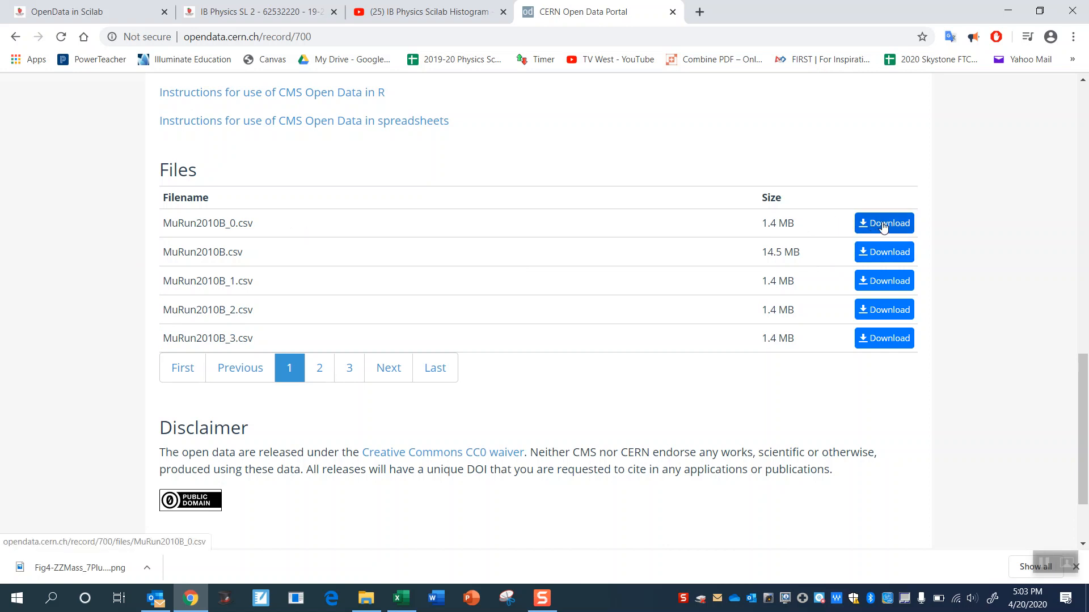
pyautogui.moveTo(808, 251); pyautogui.dragTo(763, 250)
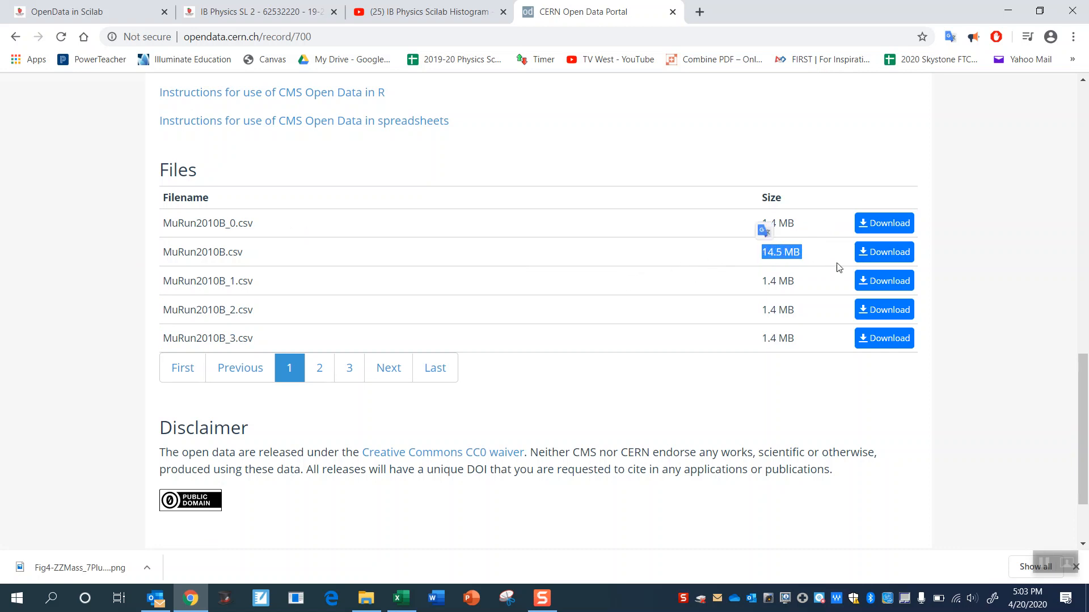
pyautogui.click(808, 291)
pyautogui.moveTo(808, 291); pyautogui.dragTo(763, 284)
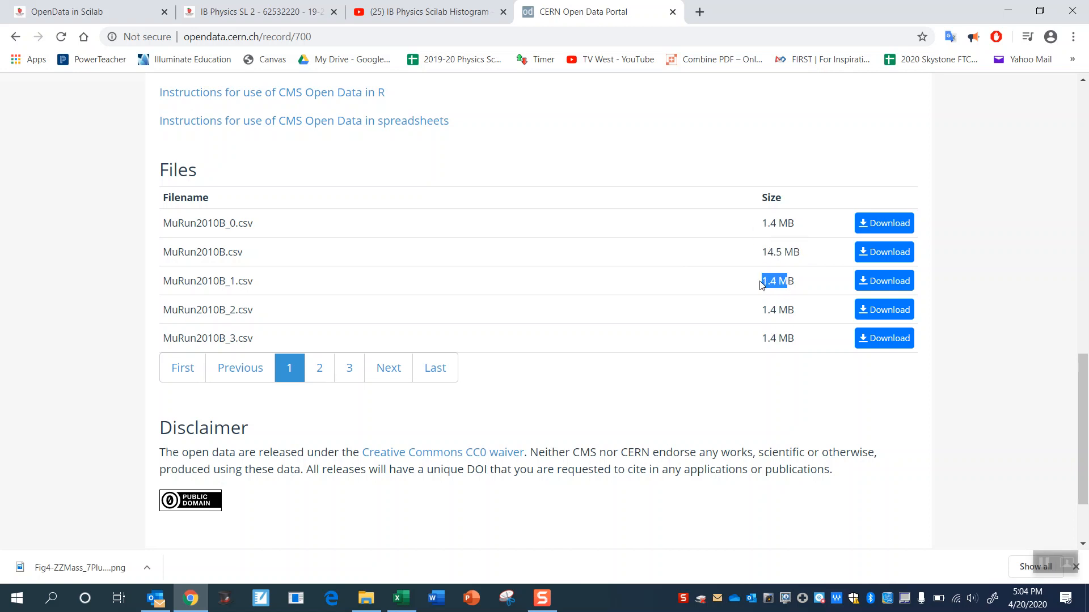
# - Download MuRun2010B_0.csv and move it from the Downloads folder to the Desktop
pyautogui.click(883, 224)
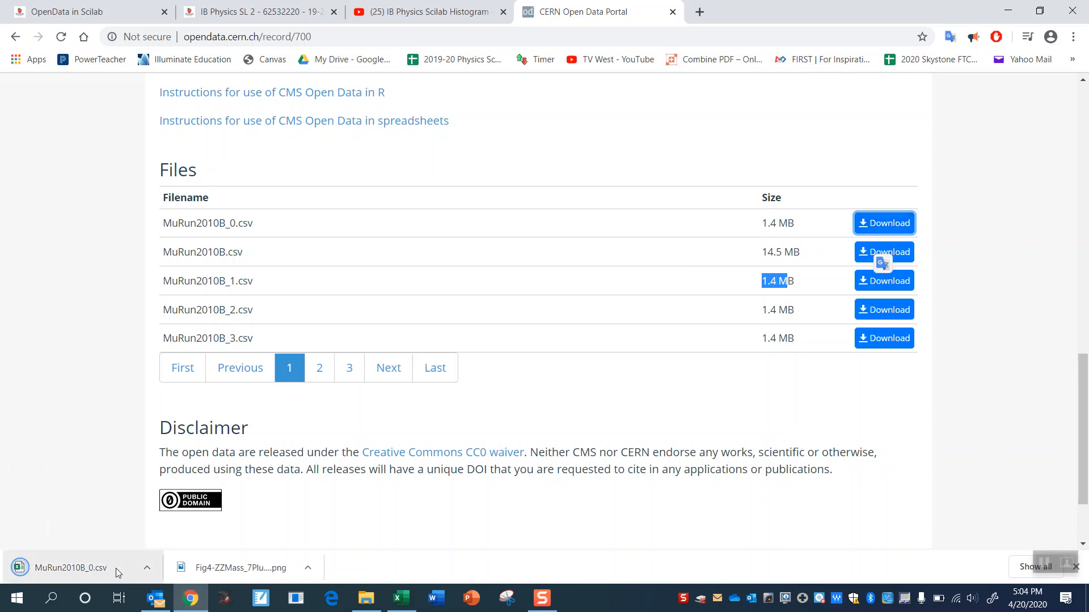
pyautogui.click(156, 565)
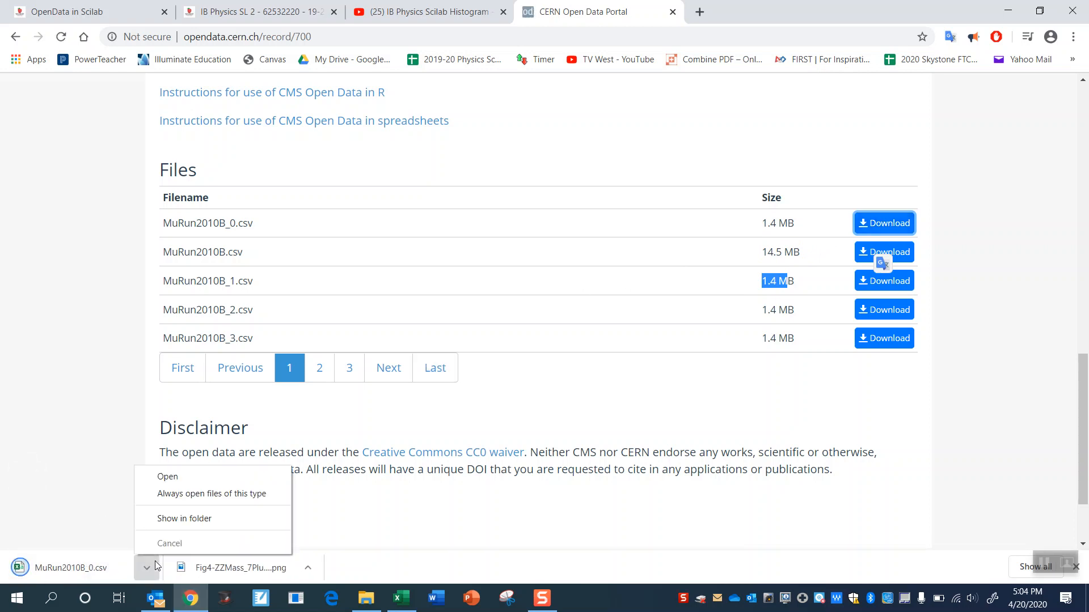
pyautogui.click(189, 520)
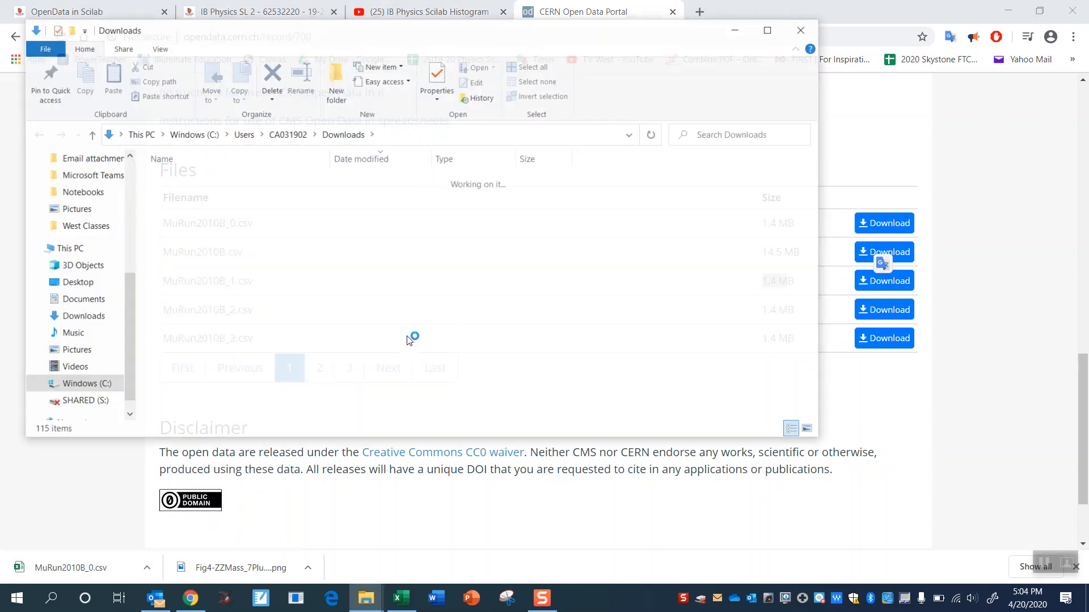
pyautogui.moveTo(182, 198); pyautogui.dragTo(88, 283)
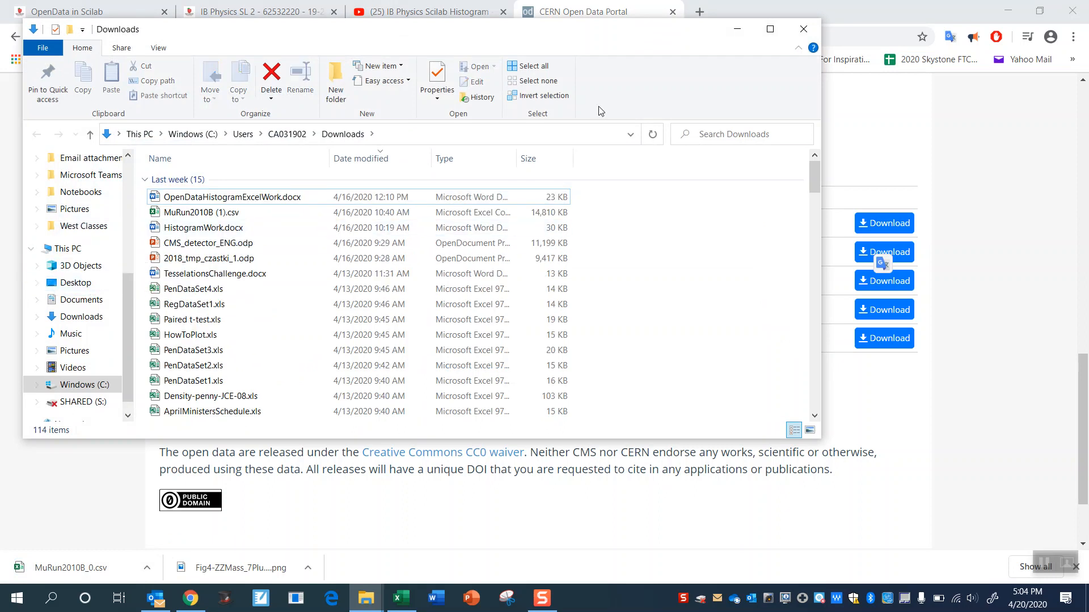
# - Minimize the open windows and open the desktop copy of MuRun2010B_0.csv in Excel
pyautogui.click(740, 30)
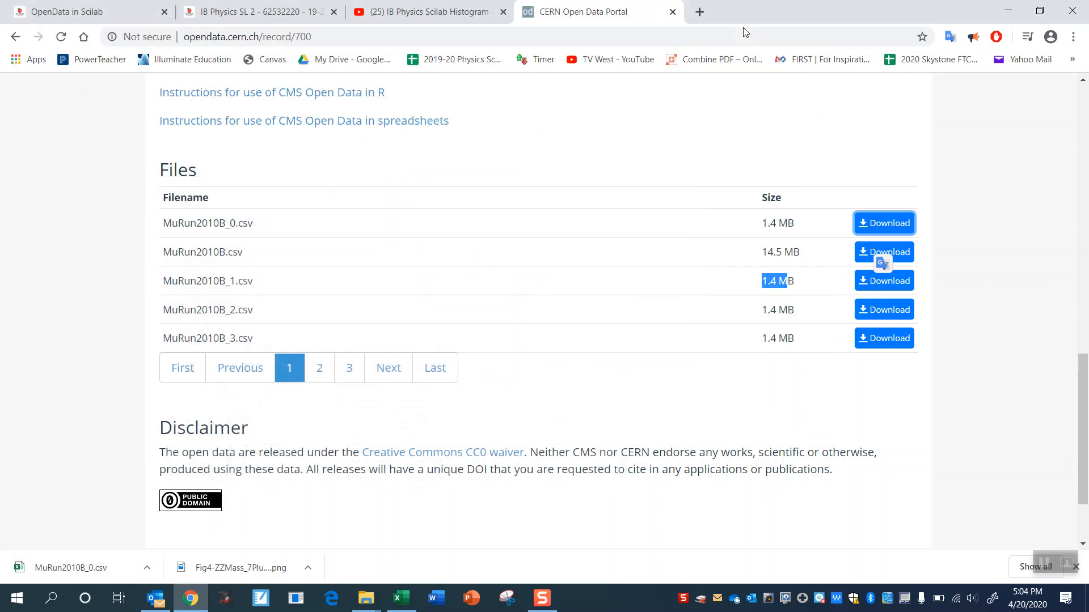
pyautogui.click(1008, 10)
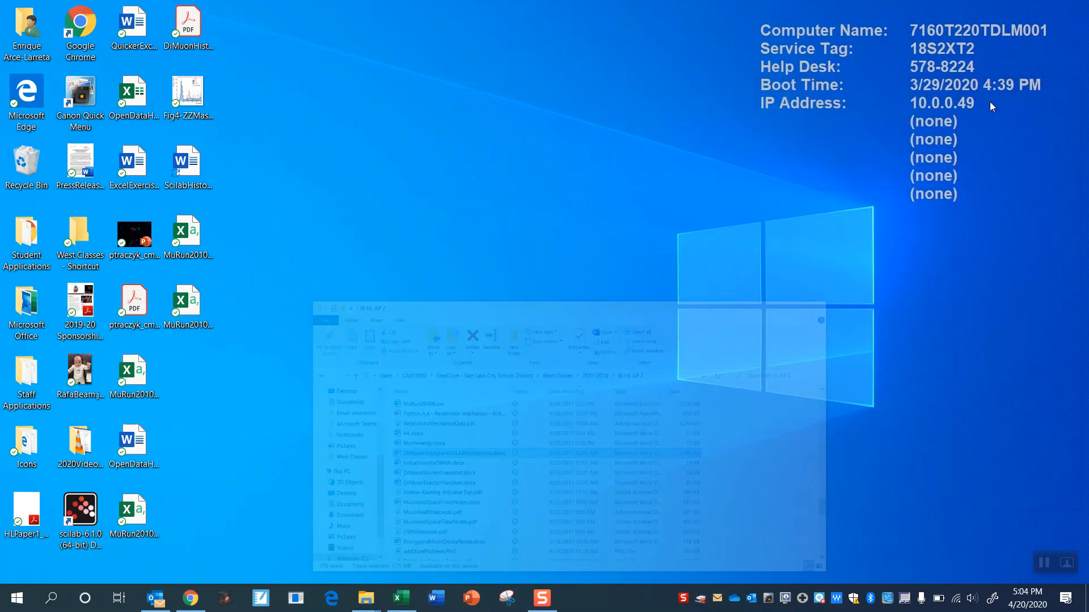
pyautogui.click(990, 95)
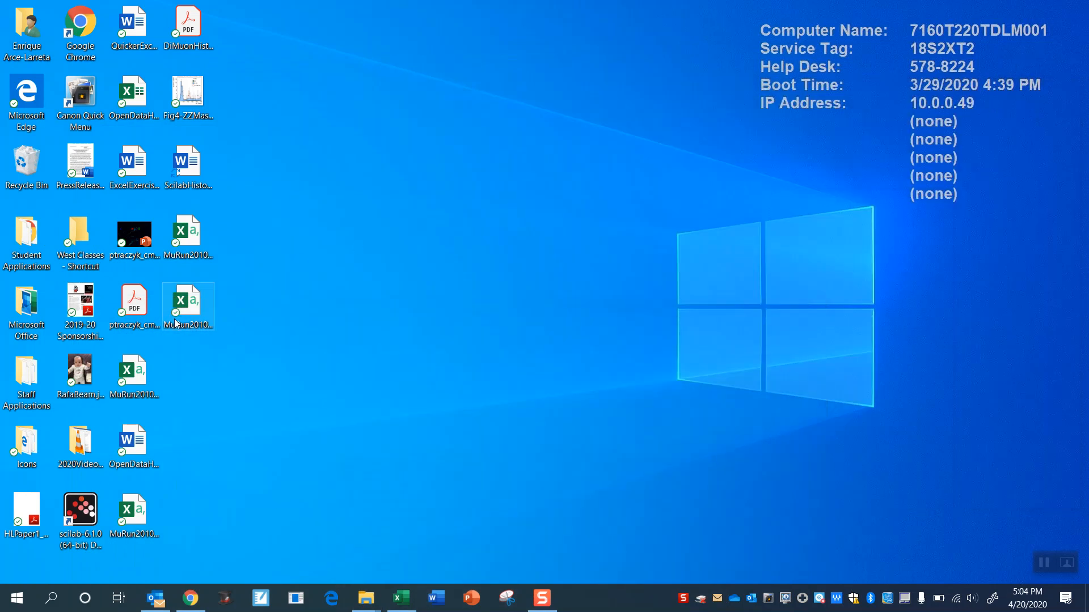
pyautogui.doubleClick(200, 308)
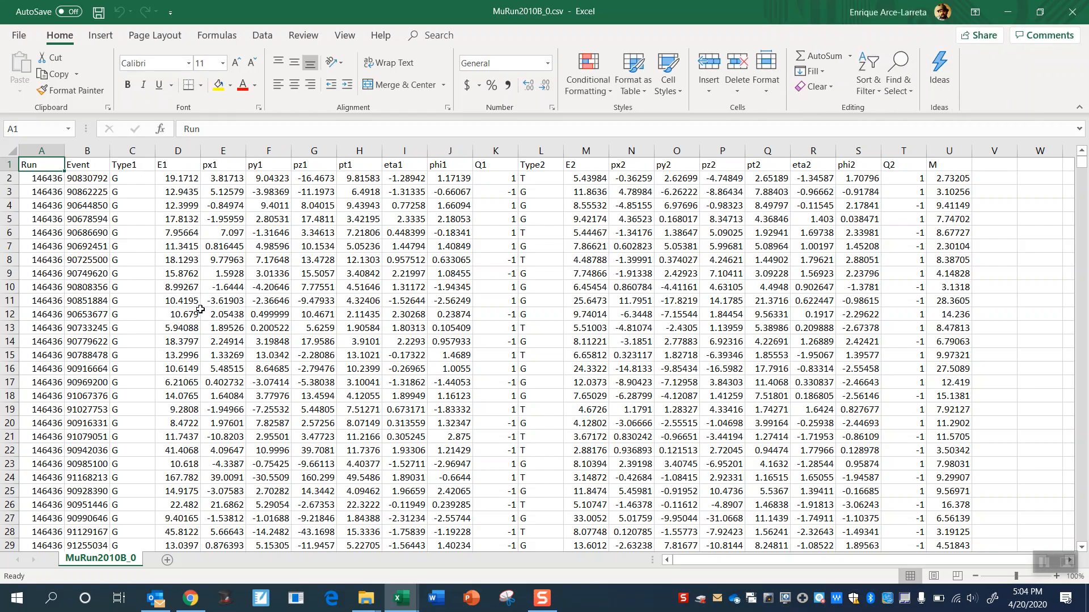
# - Select cells A3 through T3, spanning the Run to Q2 columns
pyautogui.click(67, 192)
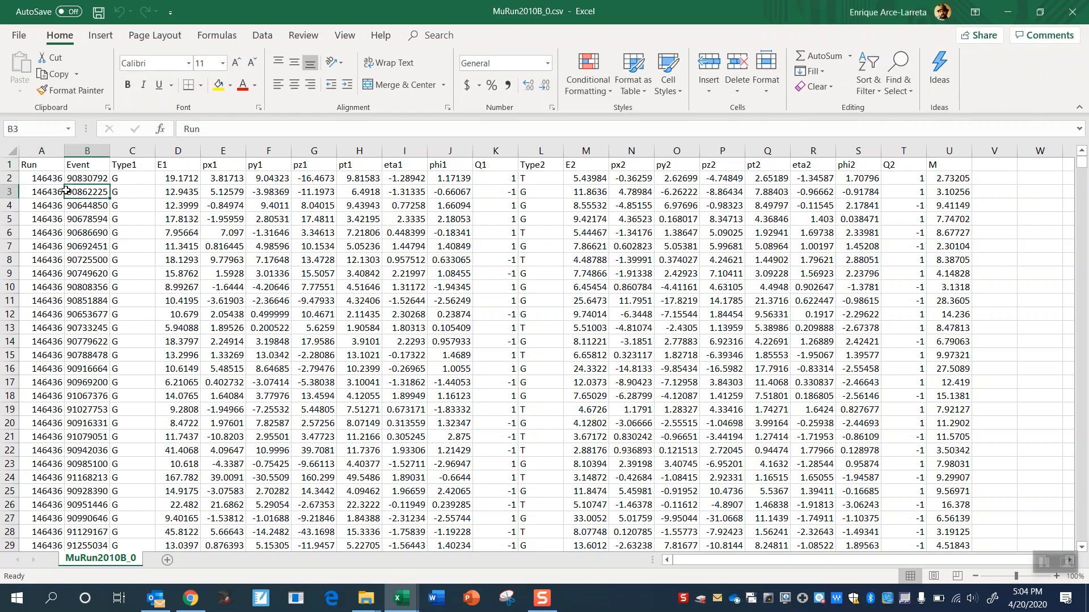
pyautogui.press('Left')
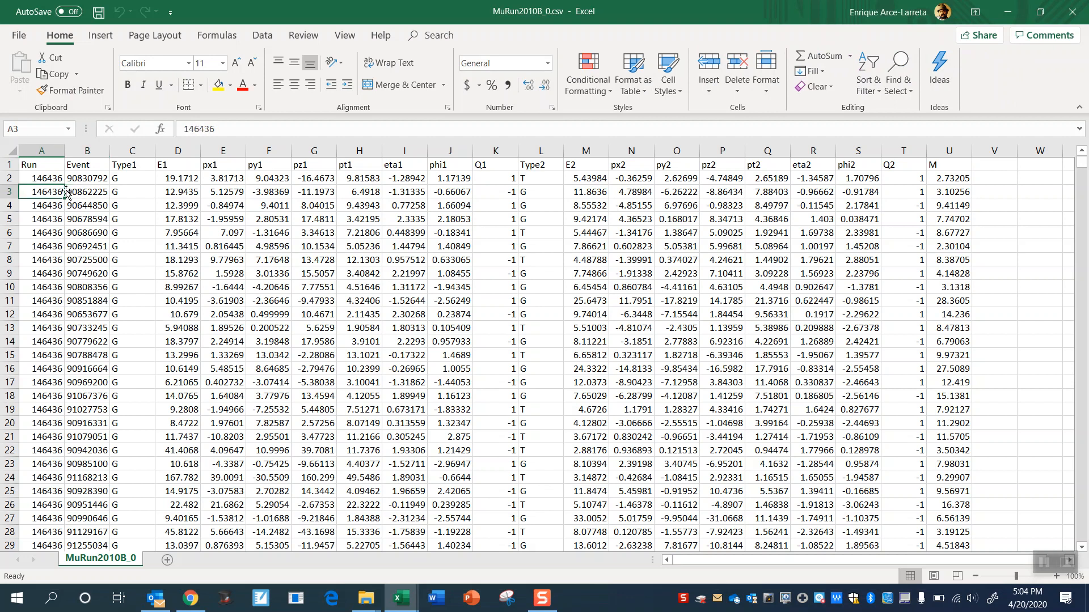
pyautogui.hotkey('shift', 'Right')
pyautogui.hotkey('shift', 'Right')
pyautogui.hotkey('shift', 'Right')
pyautogui.hotkey('shift', 'Right')
pyautogui.hotkey('shift', 'Right')
pyautogui.hotkey('shift', 'Right')
pyautogui.hotkey('shift', 'Right')
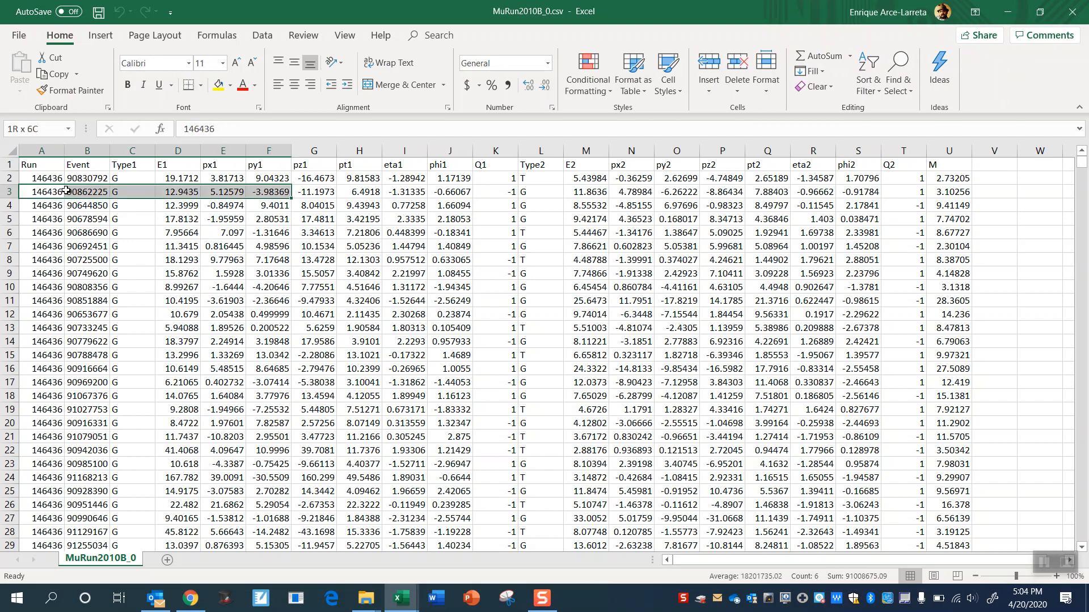
pyautogui.hotkey('shift', 'Right')
pyautogui.hotkey('shift', 'Right')
pyautogui.hotkey('shift', 'Right')
pyautogui.hotkey('shift', 'Right')
pyautogui.hotkey('shift', 'Right')
pyautogui.hotkey('shift', 'Right')
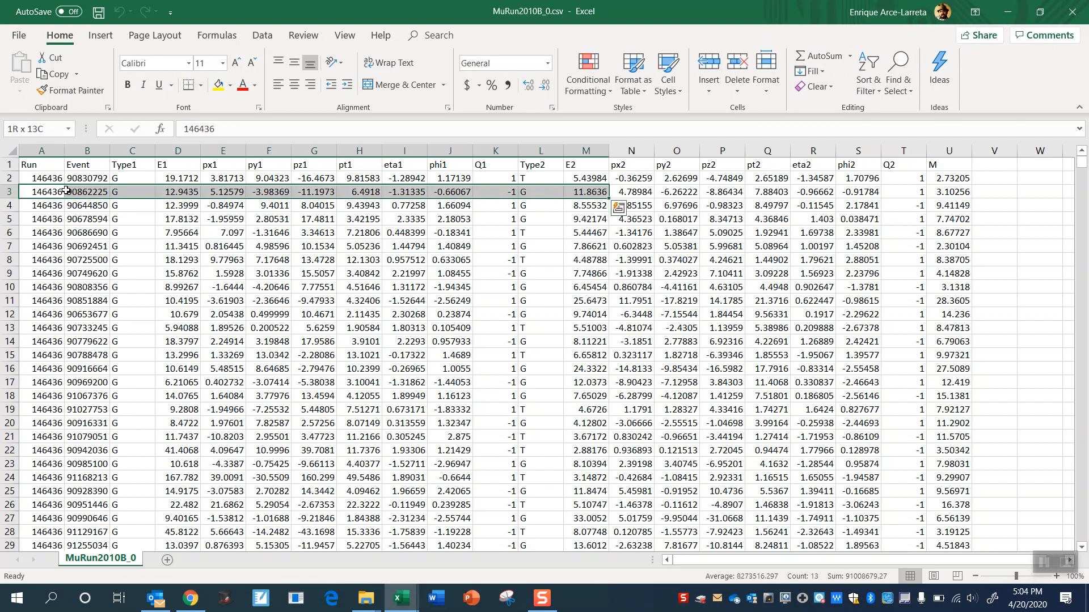
pyautogui.hotkey('shift', 'Right')
pyautogui.hotkey('shift', 'Right')
pyautogui.hotkey('shift', 'Right')
pyautogui.hotkey('shift', 'Right')
pyautogui.hotkey('shift', 'Right')
pyautogui.hotkey('shift', 'Right')
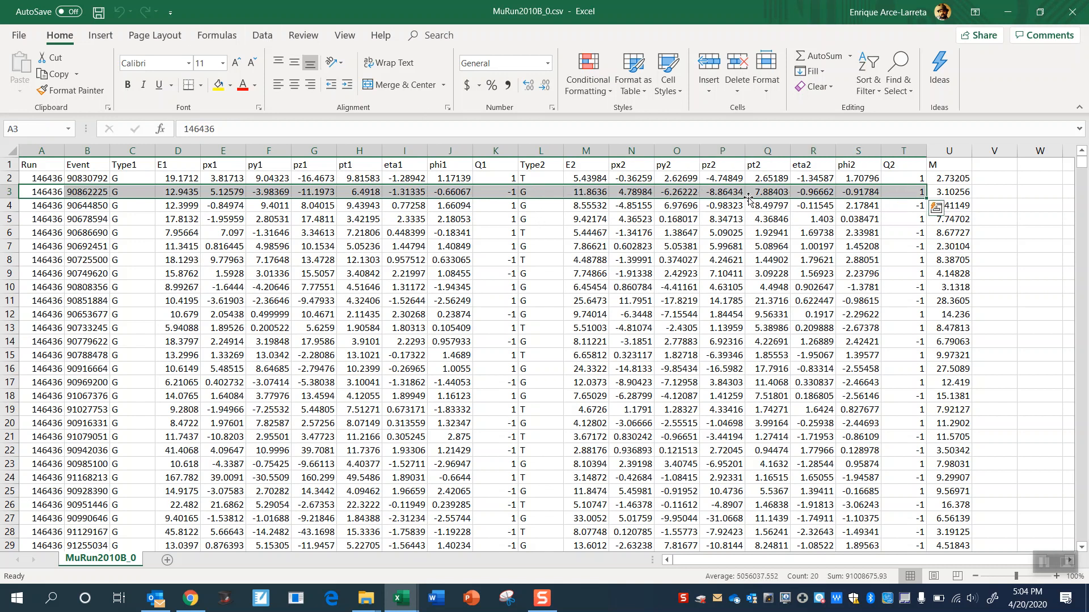
# - Delete the entire columns from Run through Q2 by way of cells A6:T6, keeping only the M column
pyautogui.moveTo(57, 235); pyautogui.dragTo(904, 233)
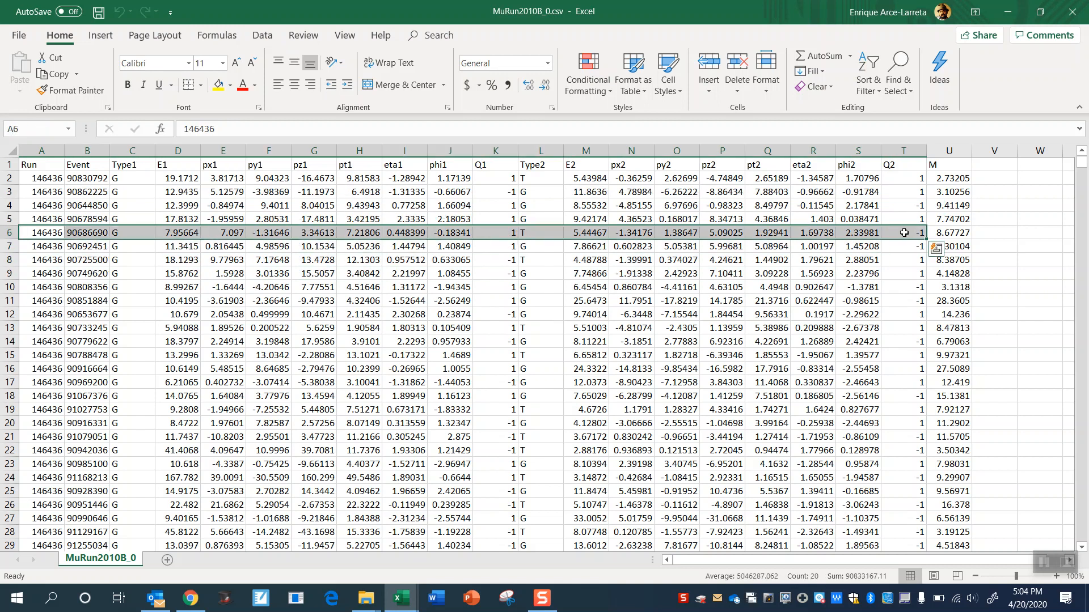
pyautogui.rightClick(866, 235)
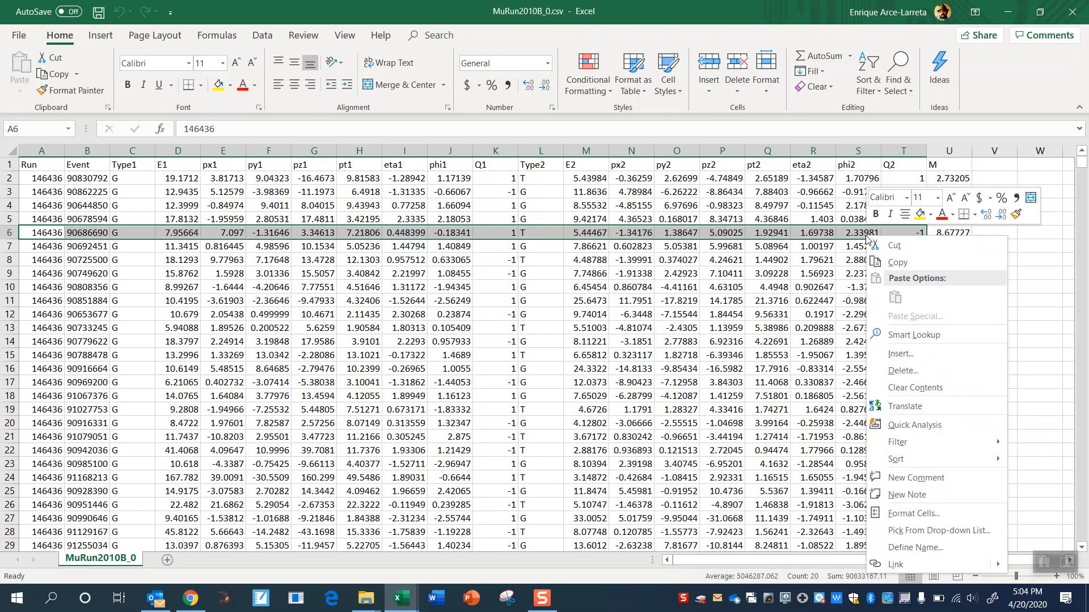
pyautogui.click(898, 372)
pyautogui.click(854, 392)
pyautogui.click(857, 416)
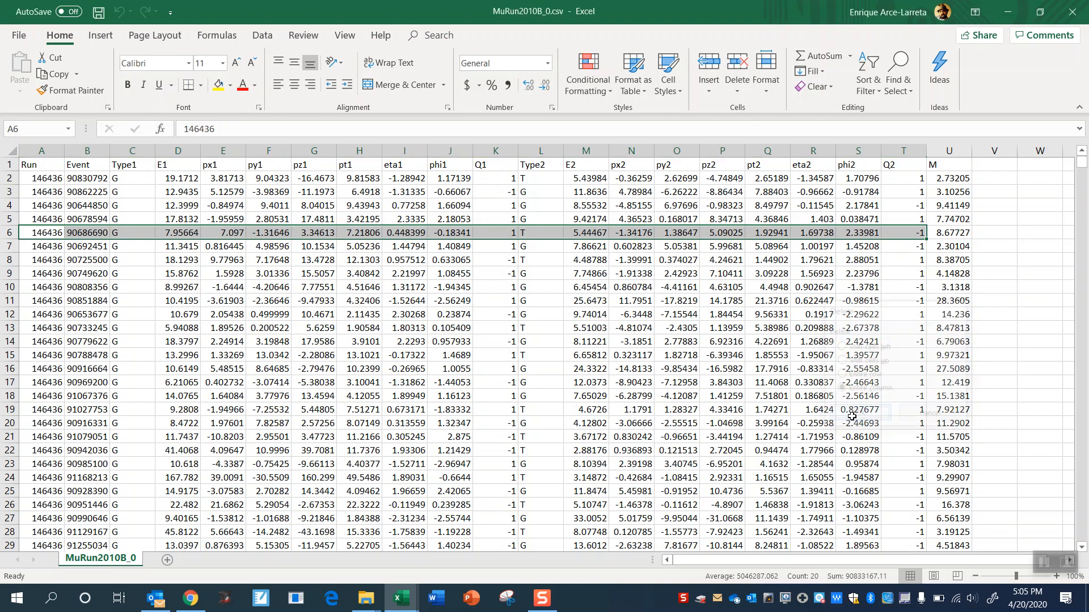
pyautogui.click(410, 283)
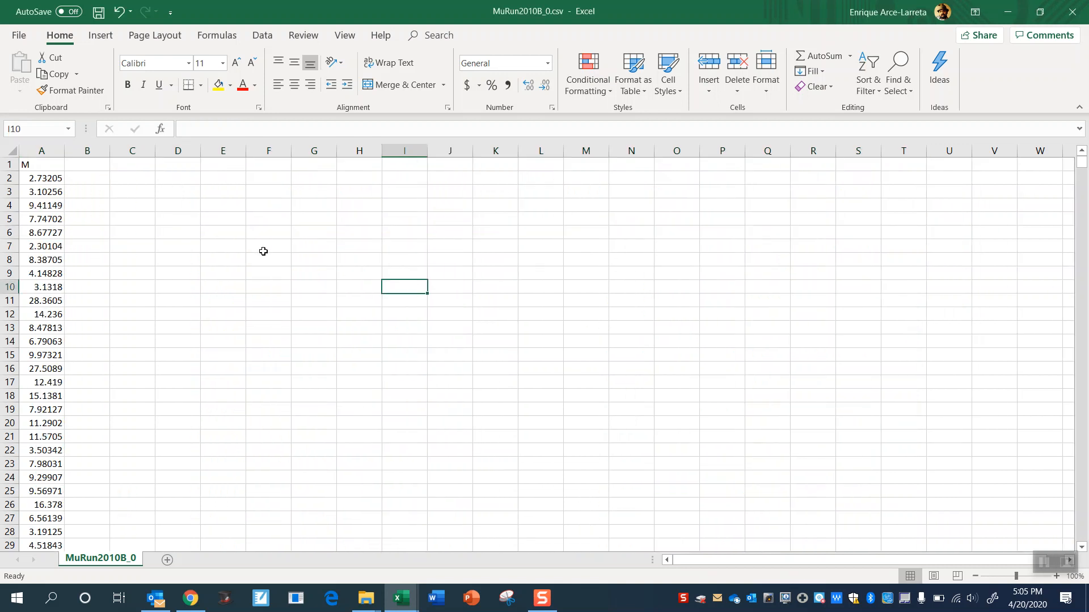
pyautogui.click(45, 167)
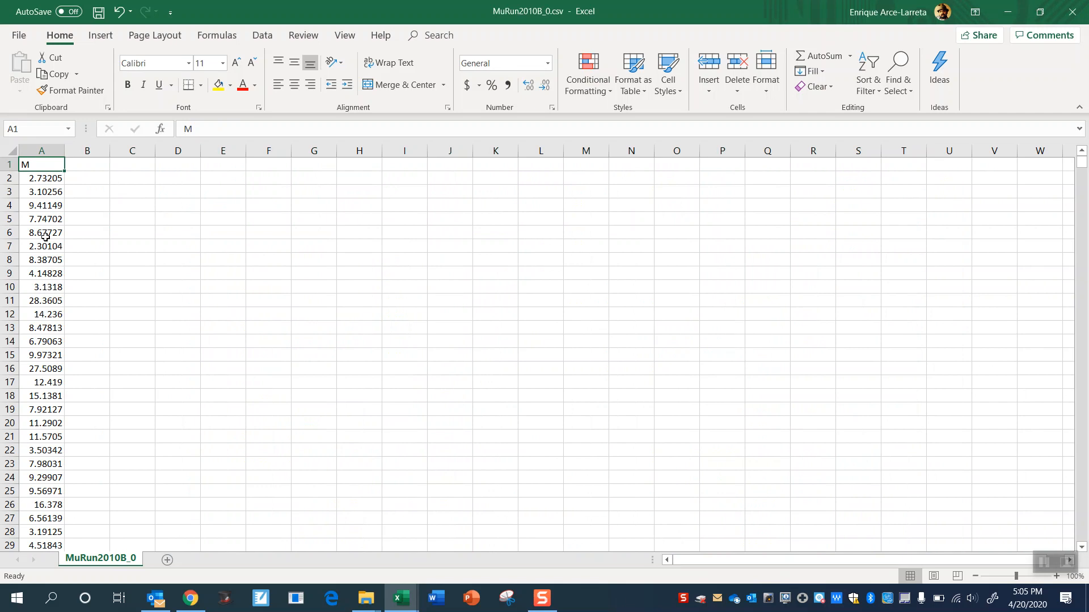
# - Enter 1 in C2 and 2 in C3 as the start of a number series, and select both cells
pyautogui.click(145, 177)
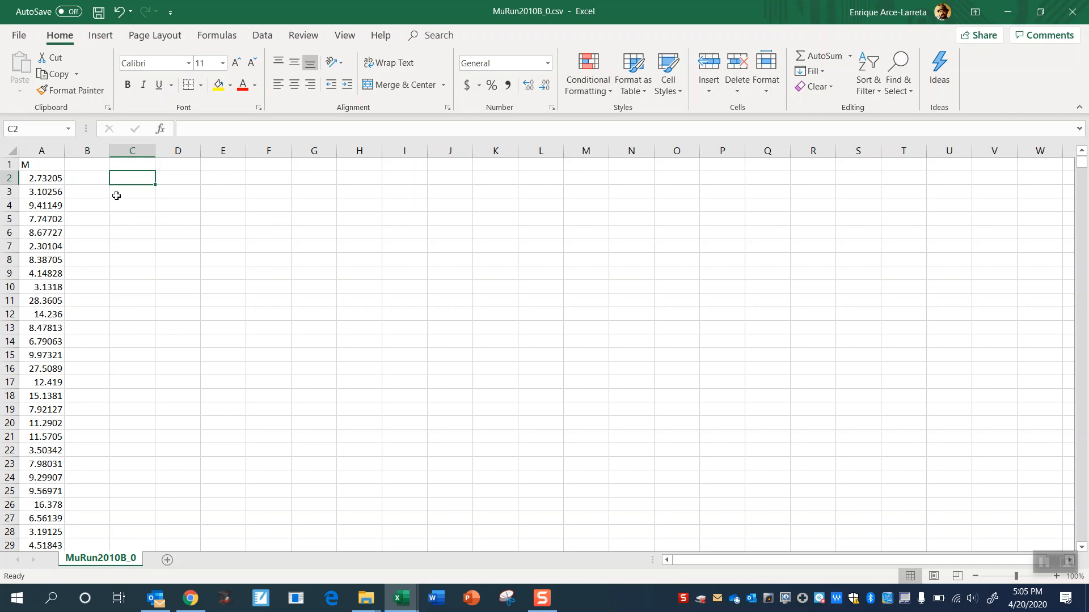
pyautogui.write('0')
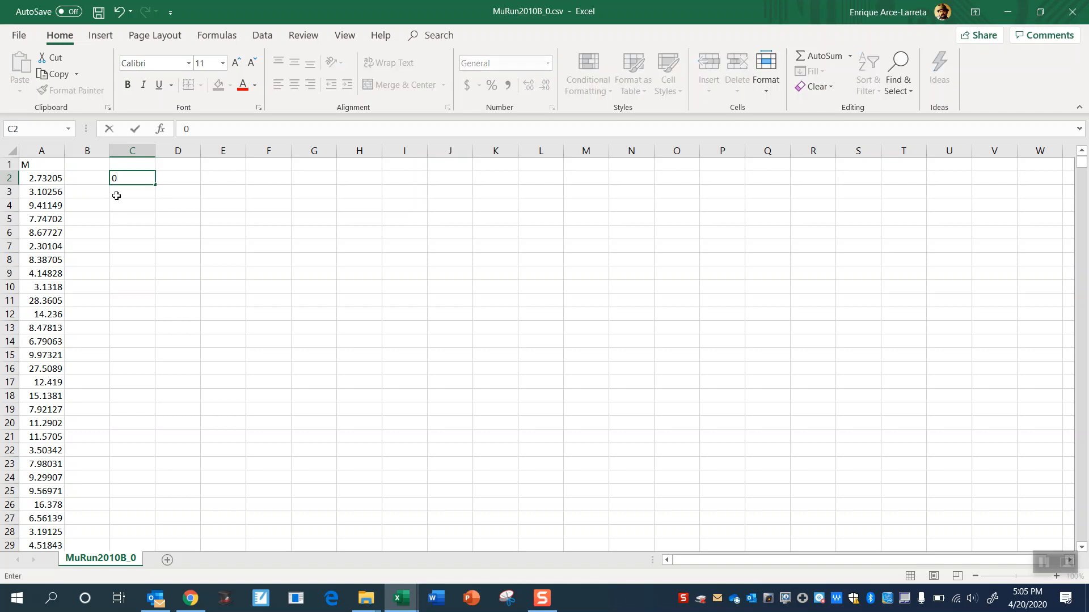
pyautogui.write('1')
pyautogui.press('Return')
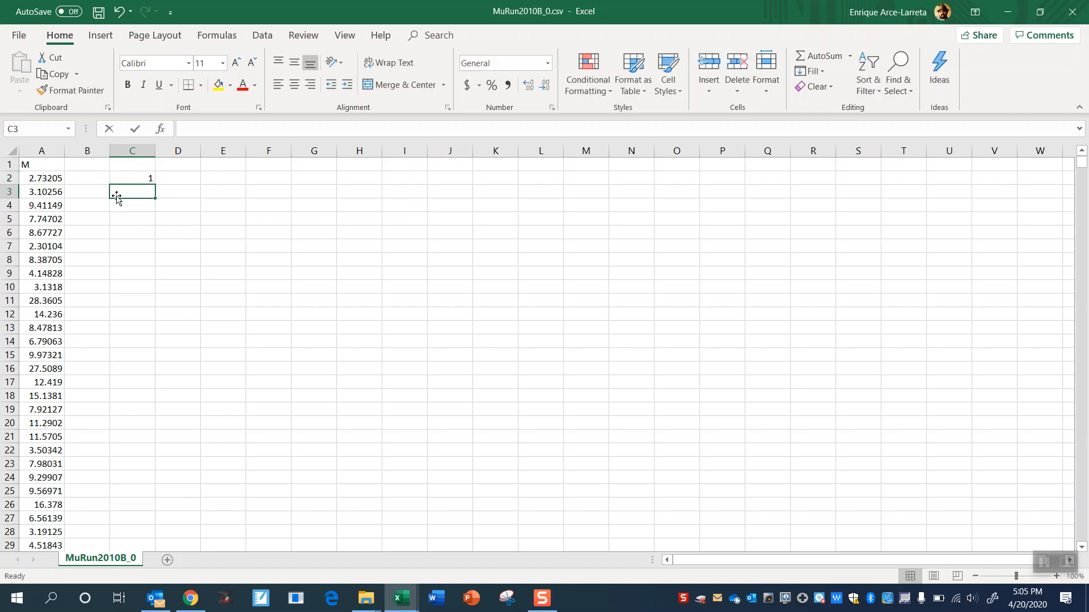
pyautogui.write('2')
pyautogui.press('Return')
pyautogui.moveTo(142, 176); pyautogui.dragTo(126, 209)
# - Try extending the number series far down column C, and undo that fill
pyautogui.click(176, 487)
pyautogui.click(194, 253)
pyautogui.scroll(-6, 195, 255)
pyautogui.scroll(20, 195, 255)
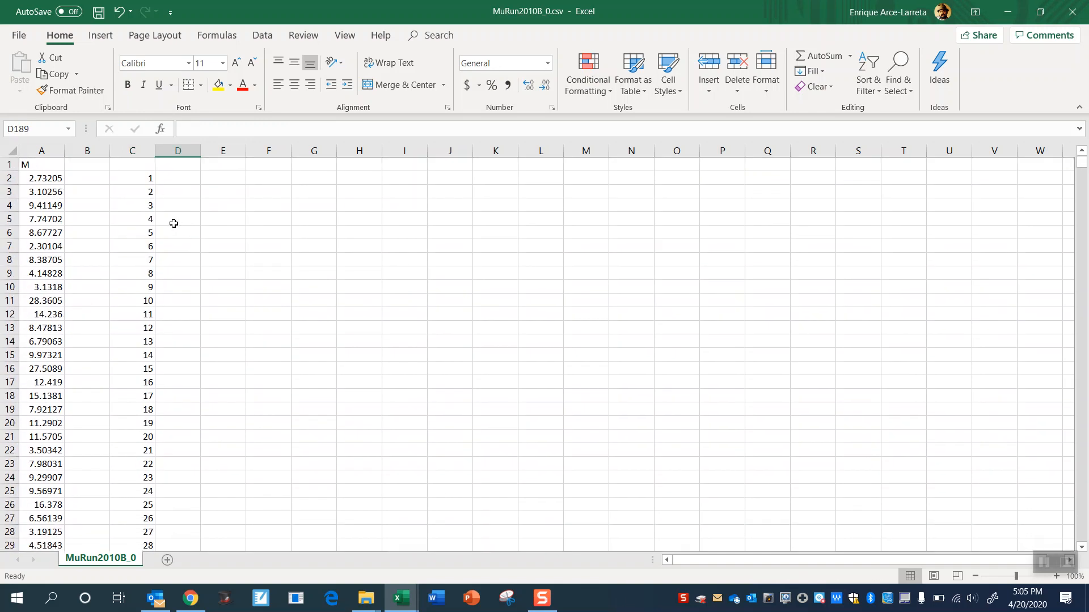
pyautogui.click(189, 177)
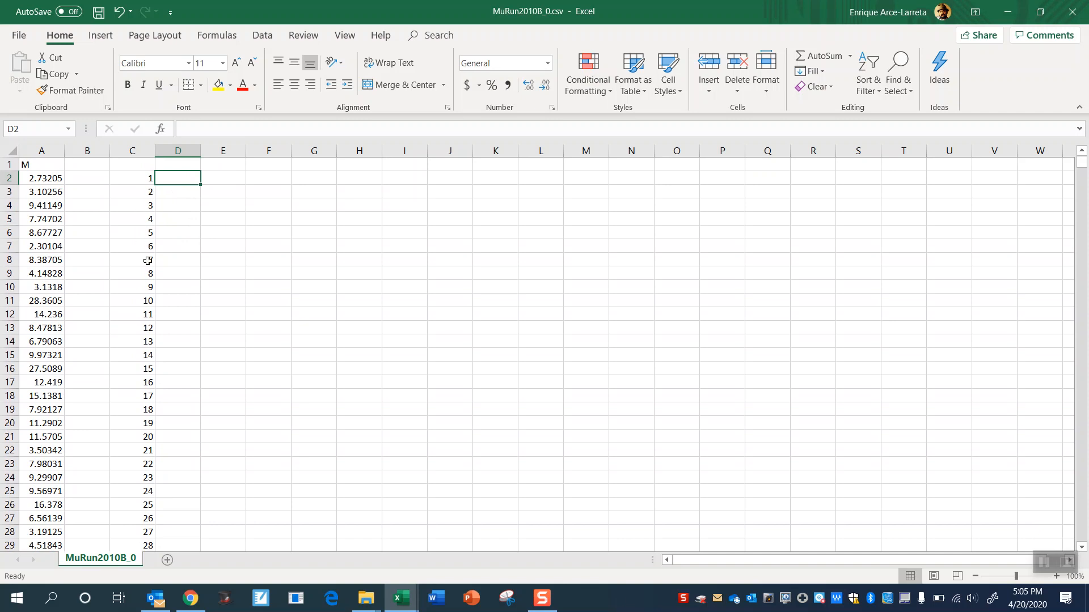
pyautogui.hotkey('ctrl', 'z')
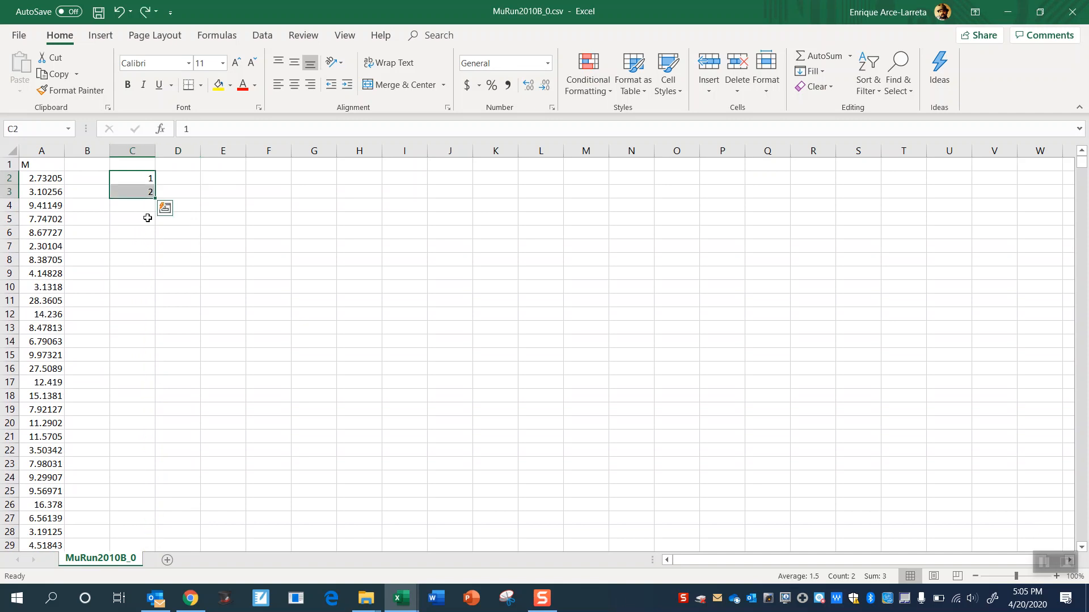
# - Extend the number series from C2:C3 down column C to 104
pyautogui.moveTo(154, 198); pyautogui.dragTo(110, 187)
pyautogui.click(202, 243)
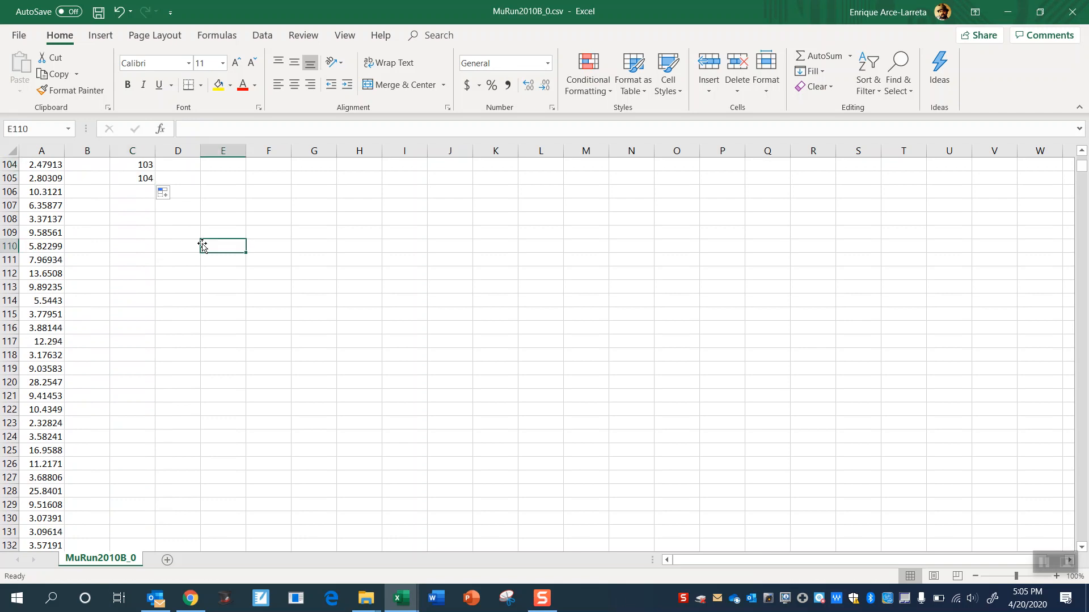
pyautogui.scroll(-14, 202, 245)
pyautogui.scroll(20, 202, 245)
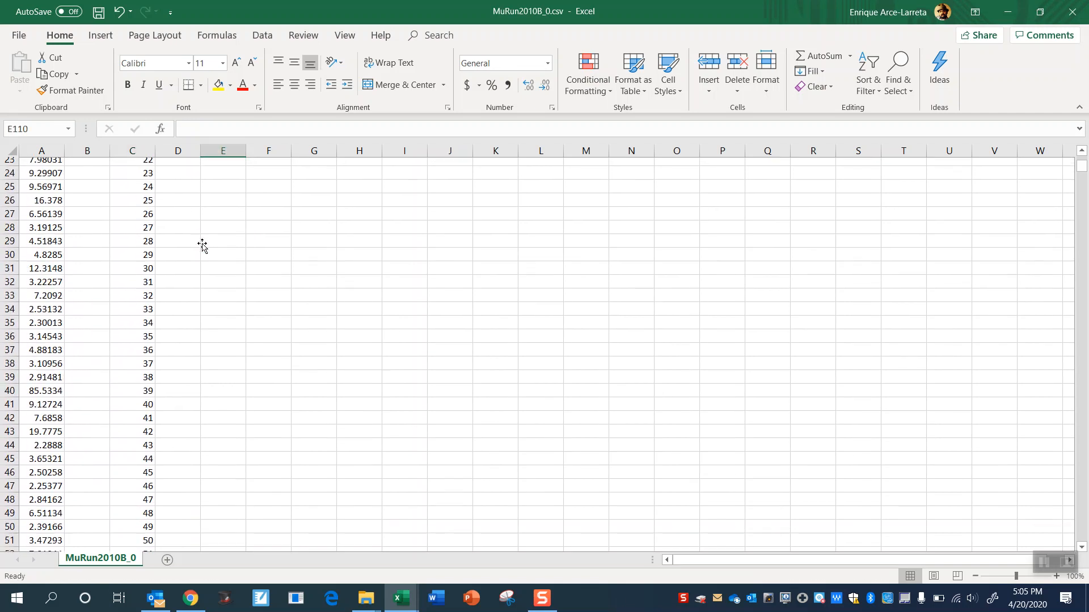
pyautogui.click(180, 191)
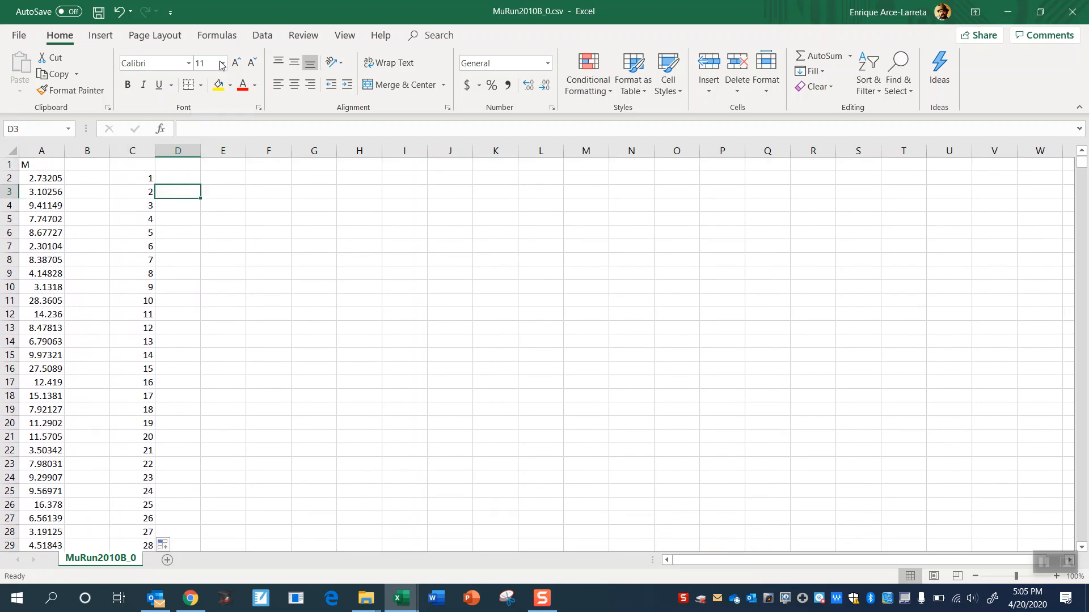
# - Start the Histogram analysis tool and clear its existing input range and bin range
pyautogui.click(262, 37)
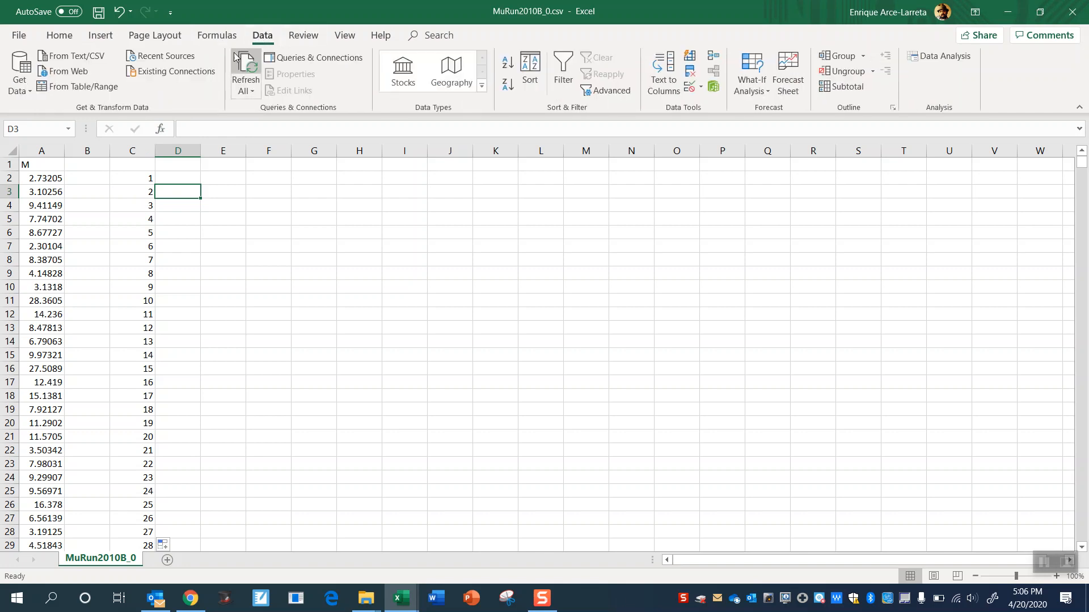
pyautogui.click(934, 58)
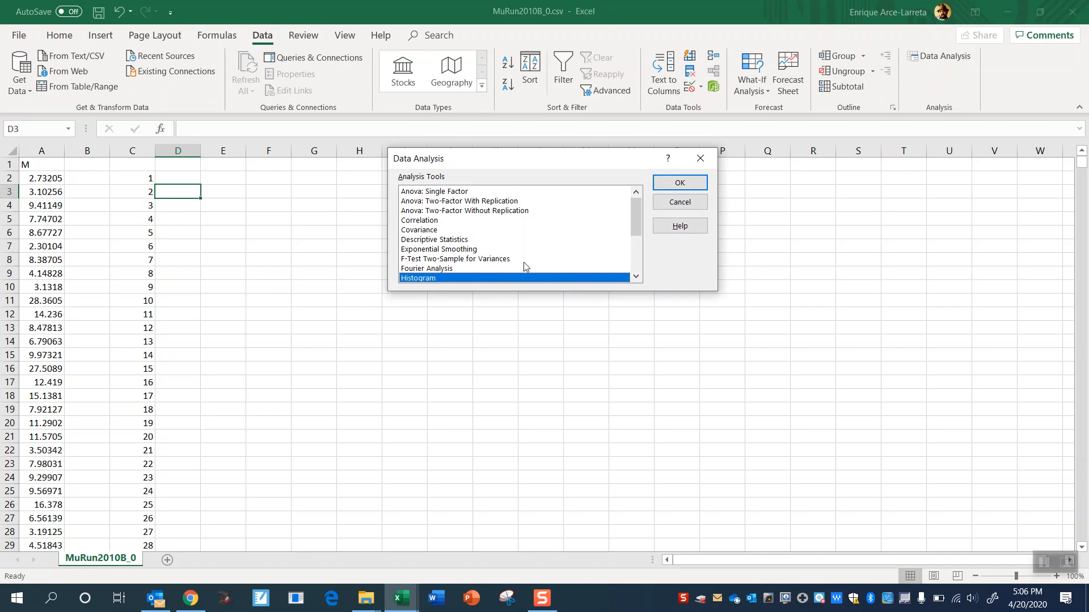
pyautogui.click(678, 189)
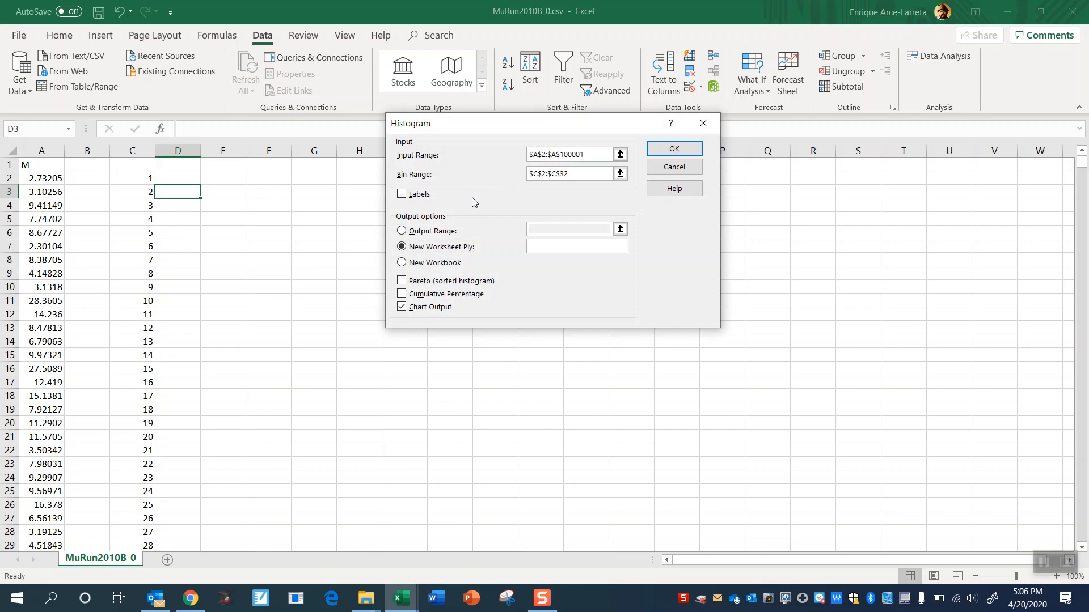
pyautogui.click(593, 155)
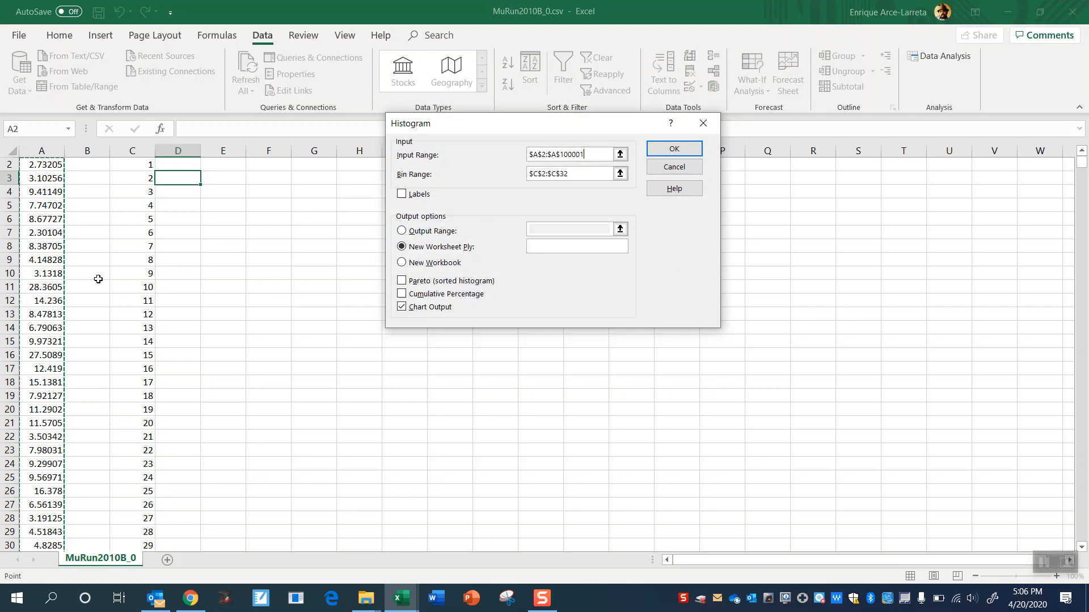
pyautogui.moveTo(589, 156); pyautogui.dragTo(524, 159)
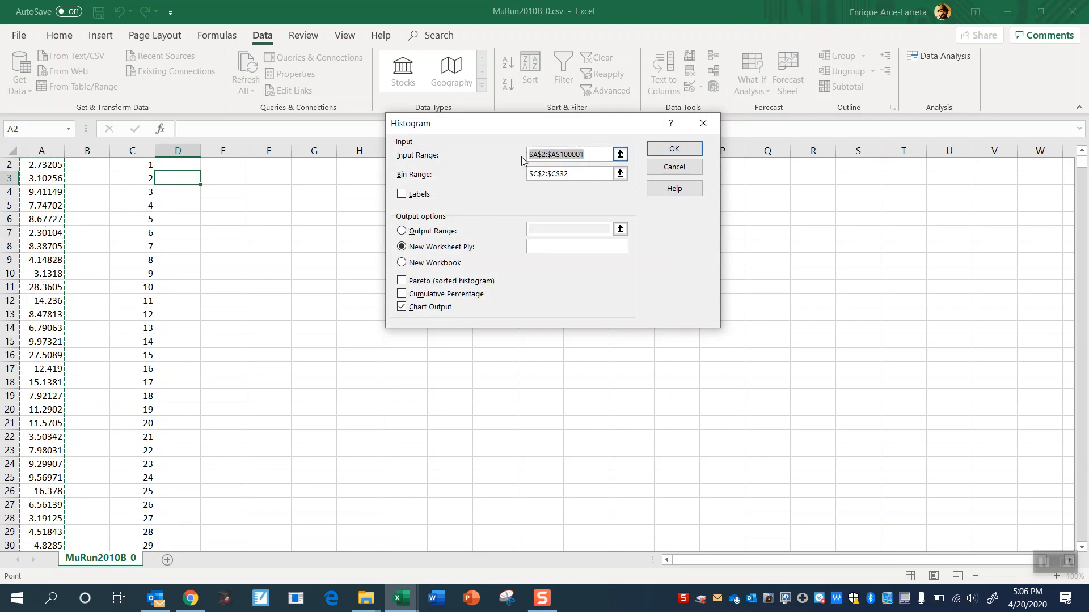
pyautogui.press('Delete')
pyautogui.press('Tab')
pyautogui.press('Delete')
pyautogui.moveTo(46, 168); pyautogui.dragTo(45, 260)
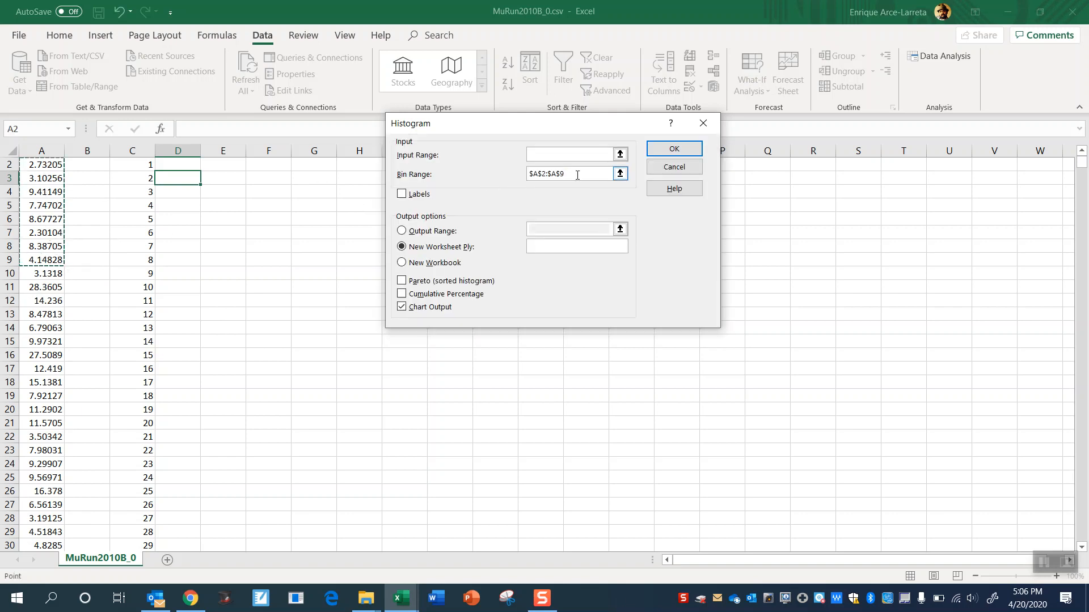
pyautogui.doubleClick(555, 173)
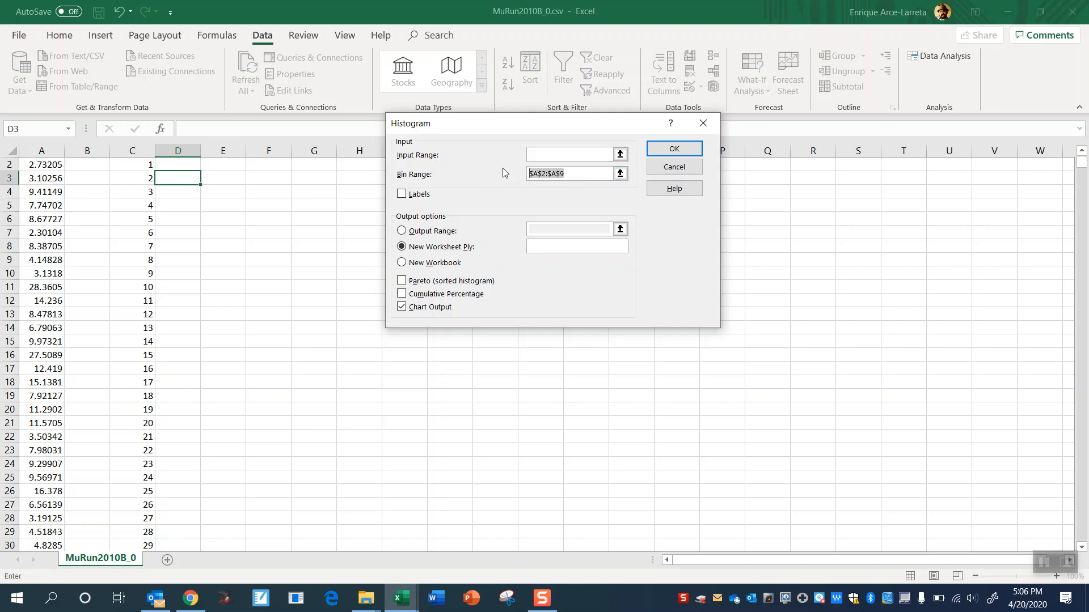
pyautogui.press('Delete')
# - Create a histogram with chart output on a new worksheet, using input range A2:A100001 and bin range C2:C105
pyautogui.click(547, 150)
pyautogui.moveTo(50, 164); pyautogui.dragTo(34, 339)
pyautogui.click(577, 153)
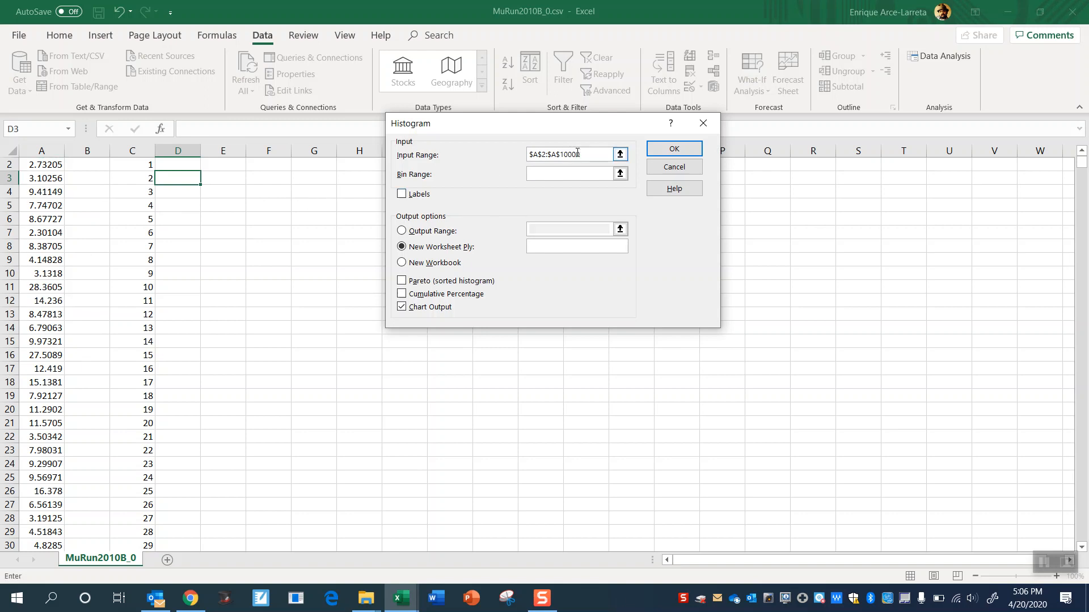
pyautogui.click(559, 176)
pyautogui.moveTo(143, 169); pyautogui.dragTo(134, 514)
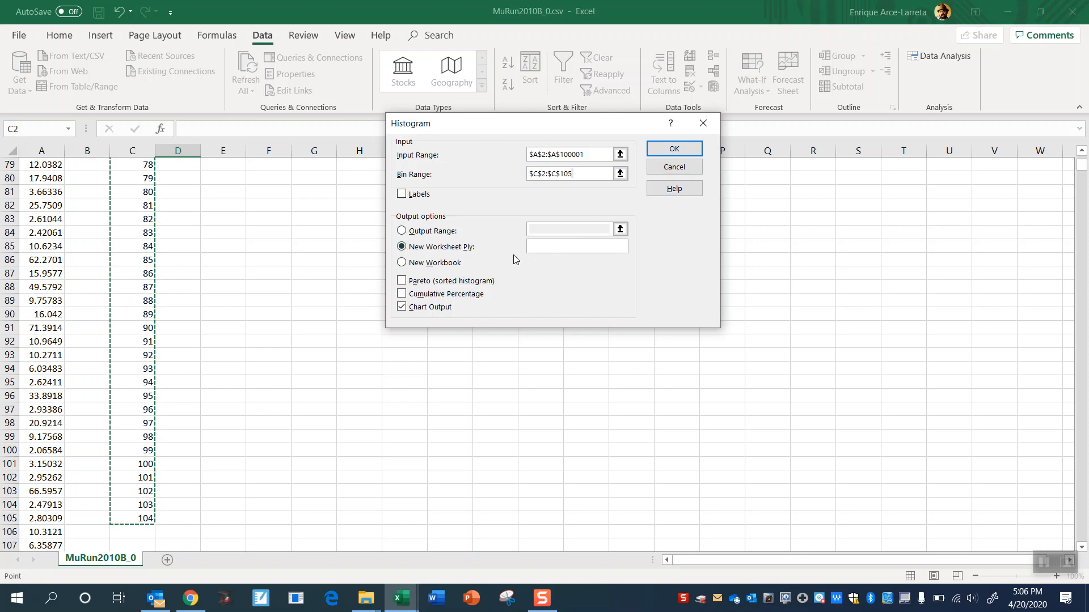
pyautogui.click(671, 148)
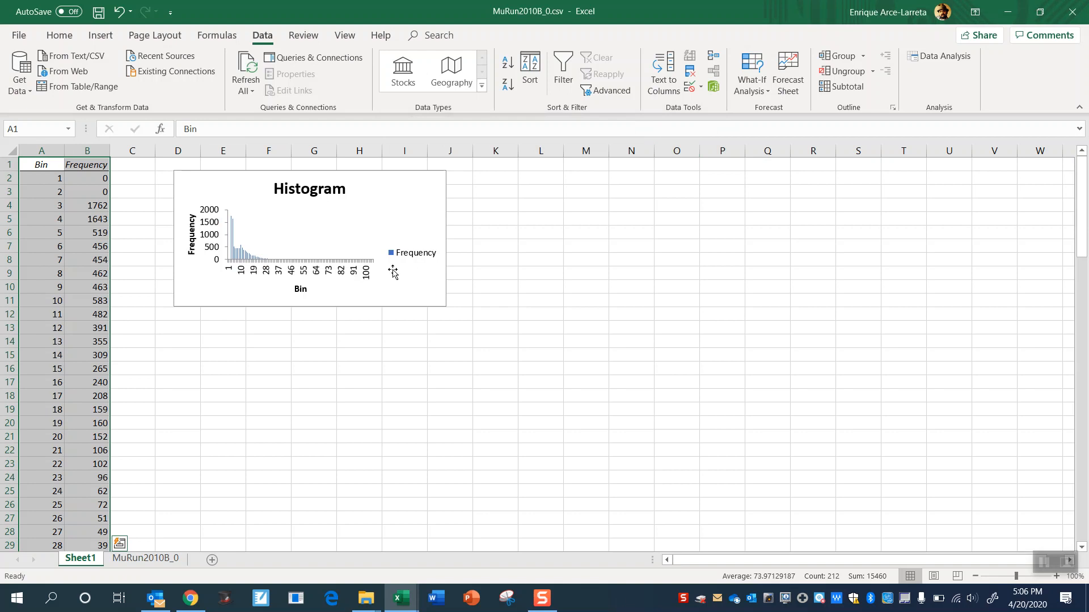
# - Delete the histogram chart's Frequency legend, and move and enlarge the chart to span about G4 to T27
pyautogui.click(405, 239)
pyautogui.moveTo(418, 219); pyautogui.dragTo(524, 256)
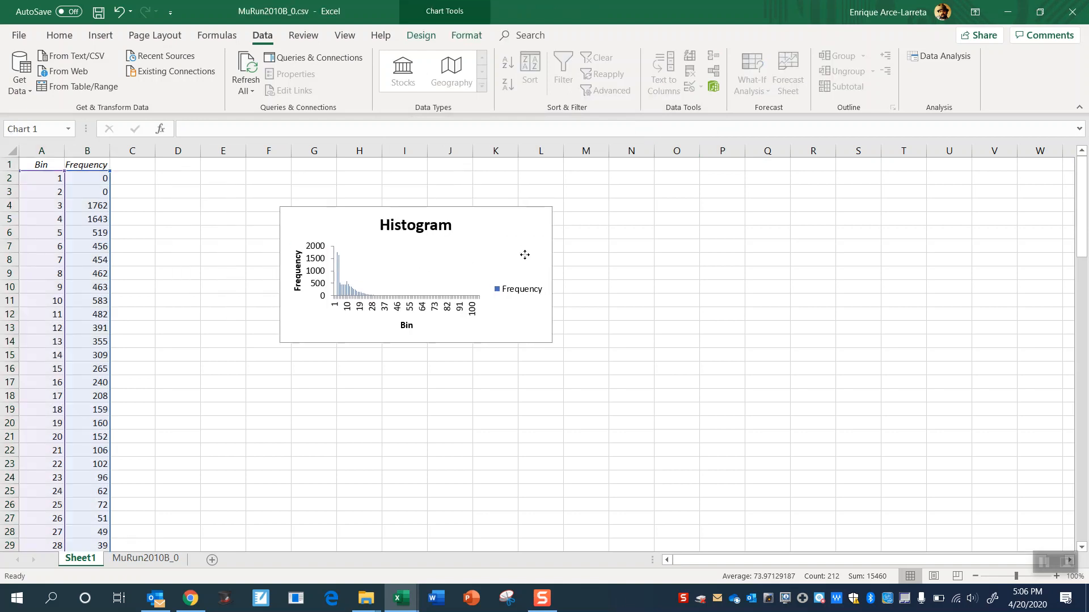
pyautogui.click(534, 296)
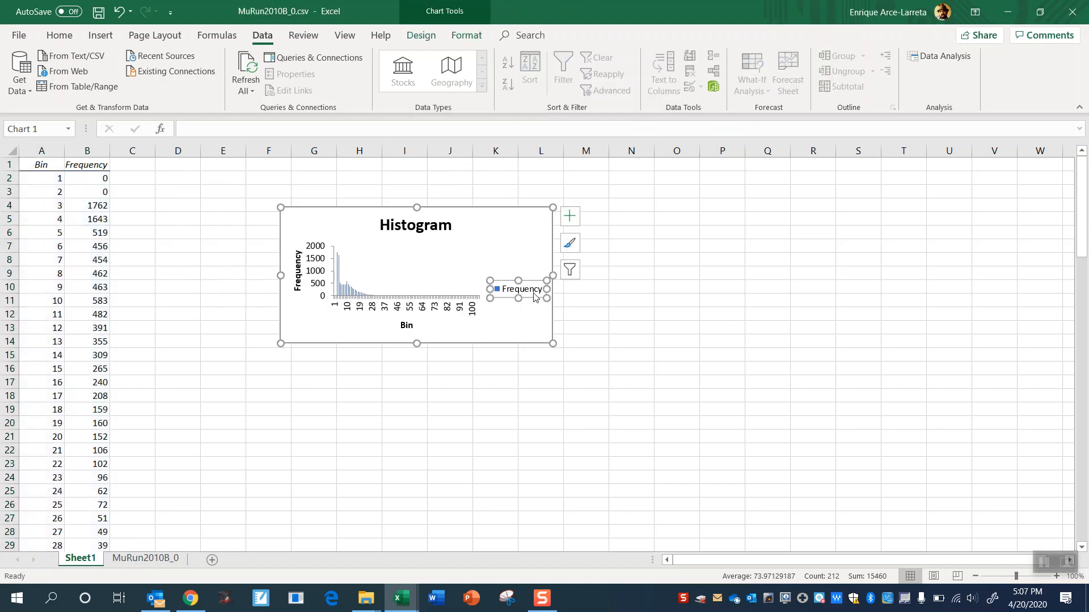
pyautogui.press('Delete')
pyautogui.moveTo(550, 341); pyautogui.dragTo(923, 529)
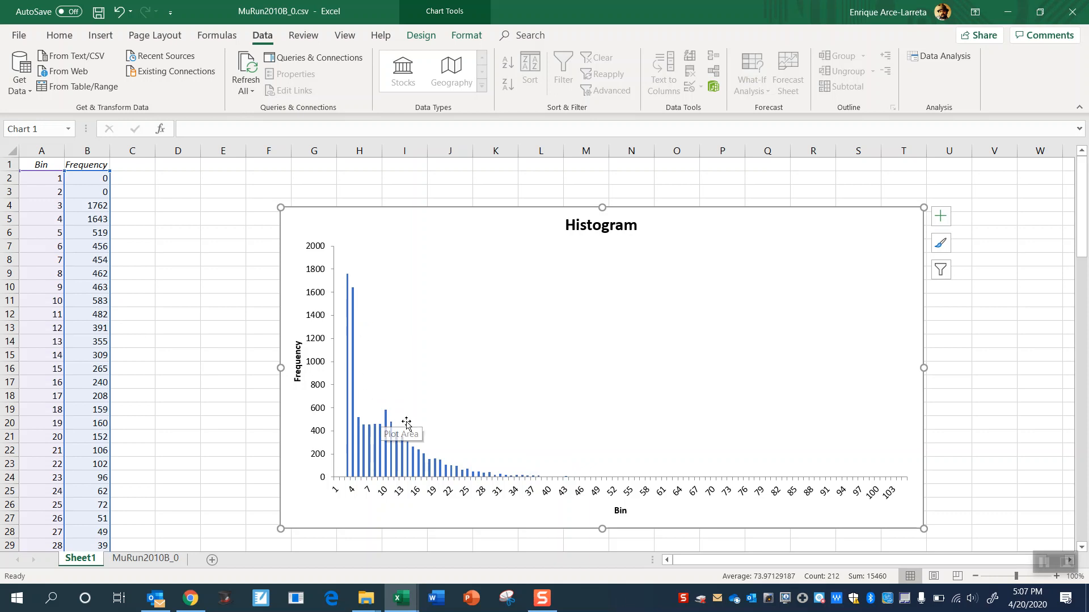
pyautogui.moveTo(478, 475)
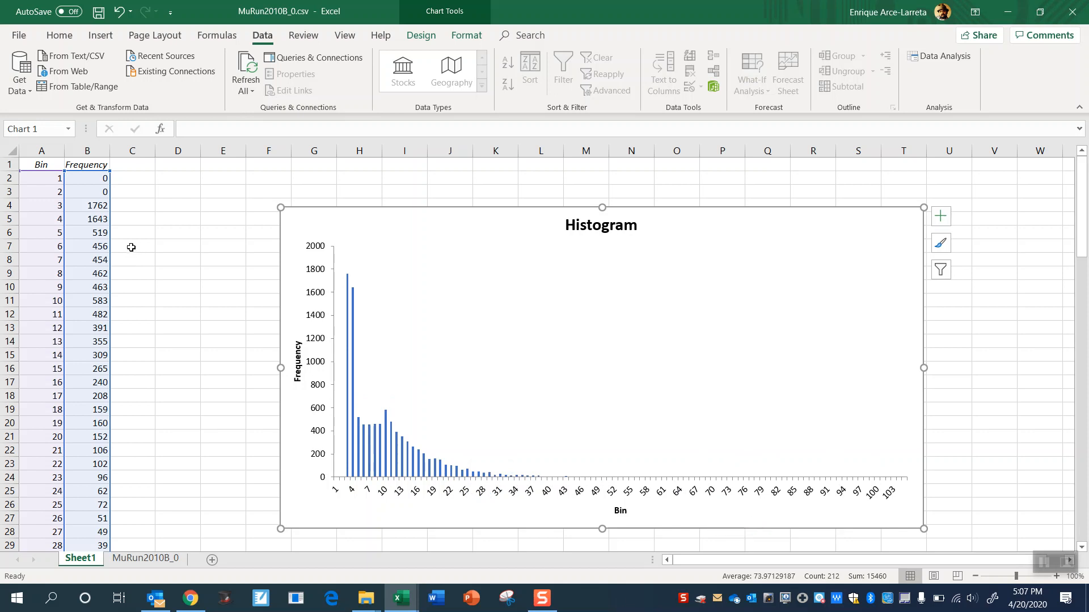
# - Clear the frequency values for bins 3 and 4 in cells B4 and B5
pyautogui.click(91, 211)
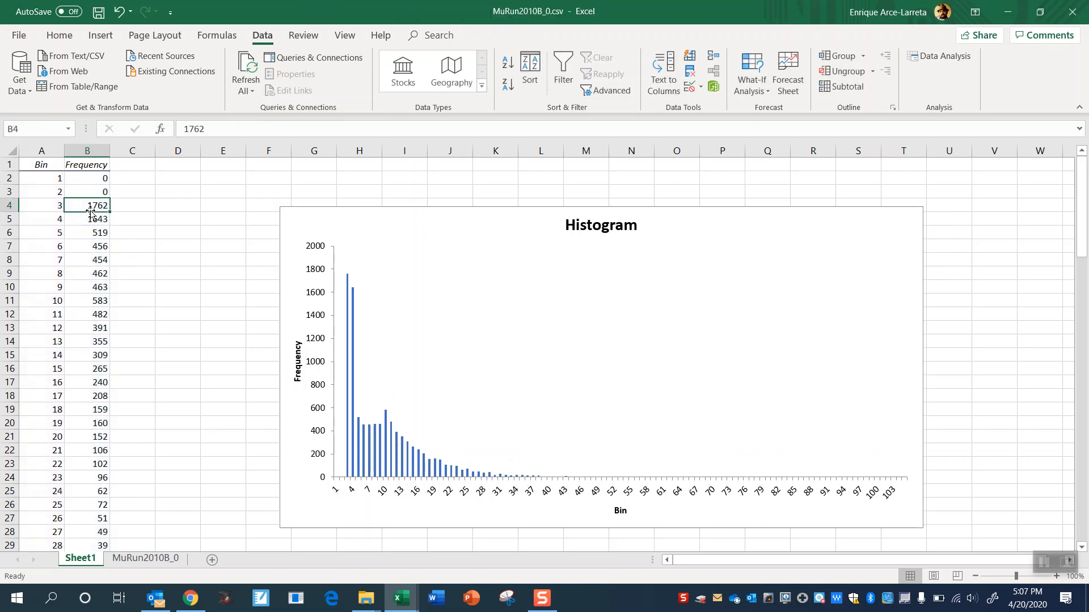
pyautogui.press('Delete')
pyautogui.press('Down')
pyautogui.press('Delete')
pyautogui.press('Down')
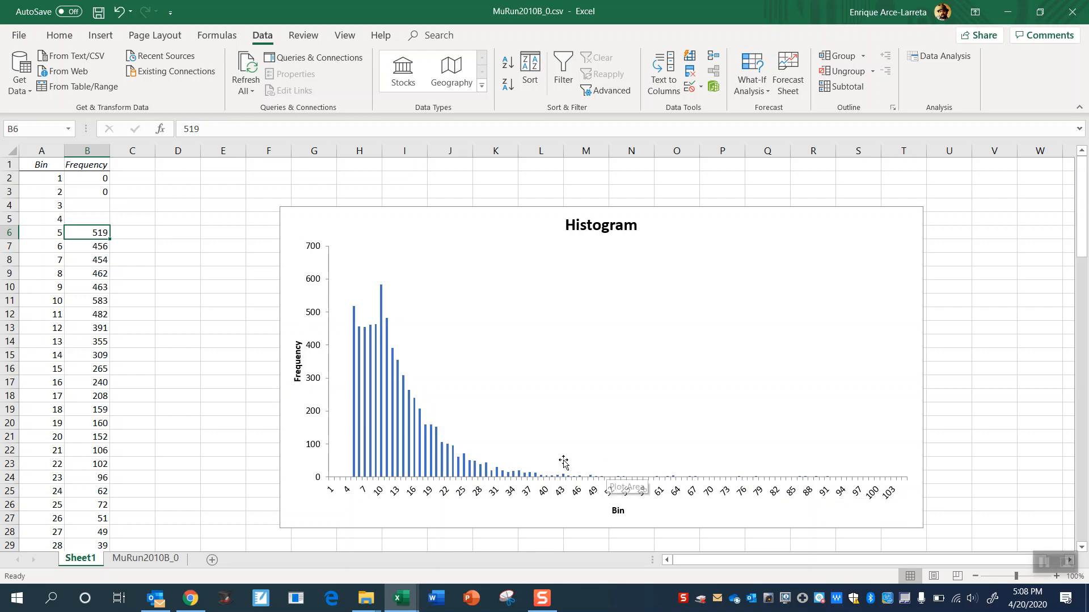
# - Clear the frequency values for bins 5 through 23 one after another, in cells B6 to B24
pyautogui.press('BackSpace')
pyautogui.press('Return')
pyautogui.press('BackSpace')
pyautogui.press('Return')
pyautogui.press('BackSpace')
pyautogui.press('Return')
pyautogui.press('BackSpace')
pyautogui.press('Return')
pyautogui.press('BackSpace')
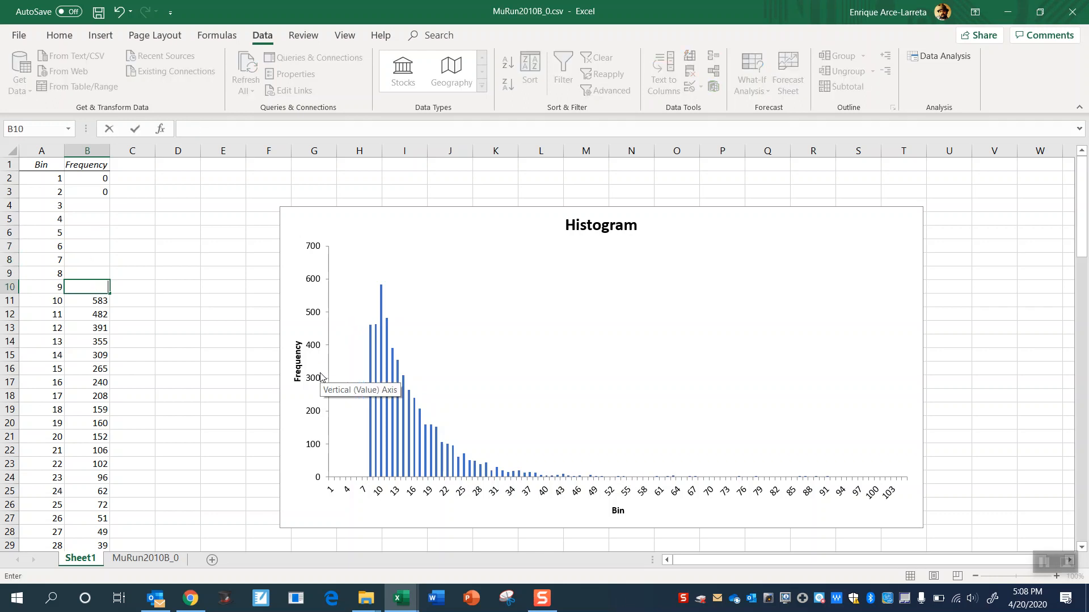
pyautogui.press('Return')
pyautogui.press('BackSpace')
pyautogui.press('Return')
pyautogui.press('BackSpace')
pyautogui.press('Return')
pyautogui.press('BackSpace')
pyautogui.press('Return')
pyautogui.press('BackSpace')
pyautogui.press('Return')
pyautogui.press('BackSpace')
pyautogui.press('Return')
pyautogui.press('BackSpace')
pyautogui.press('Return')
pyautogui.press('BackSpace')
pyautogui.press('Return')
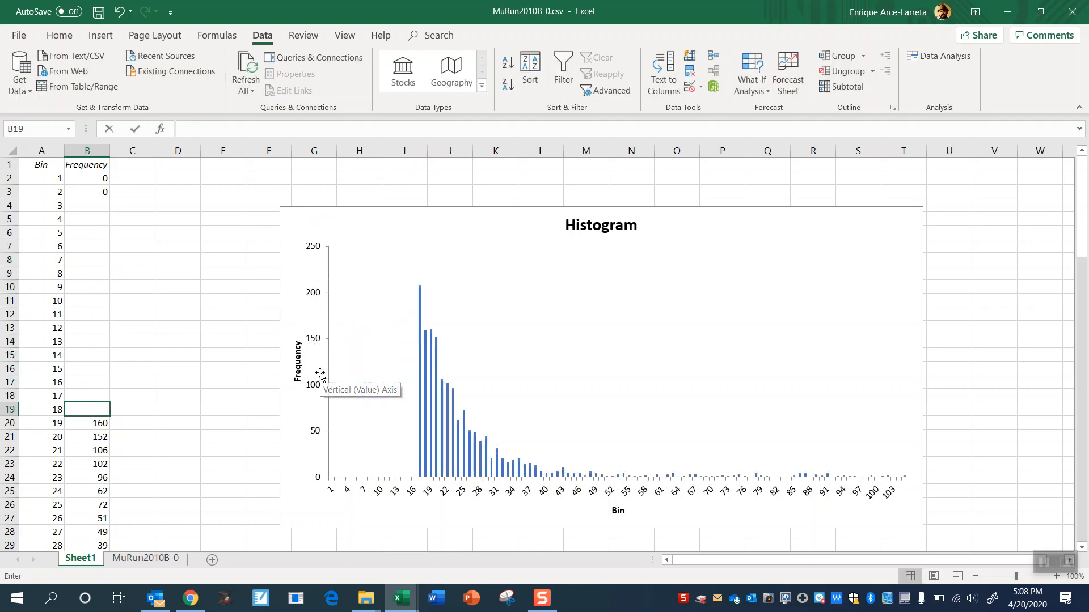
pyautogui.press('BackSpace')
pyautogui.press('Return')
pyautogui.press('BackSpace')
pyautogui.press('Return')
pyautogui.press('BackSpace')
pyautogui.press('Return')
pyautogui.press('BackSpace')
pyautogui.press('Return')
pyautogui.press('BackSpace')
pyautogui.press('Return')
pyautogui.press('BackSpace')
pyautogui.press('Return')
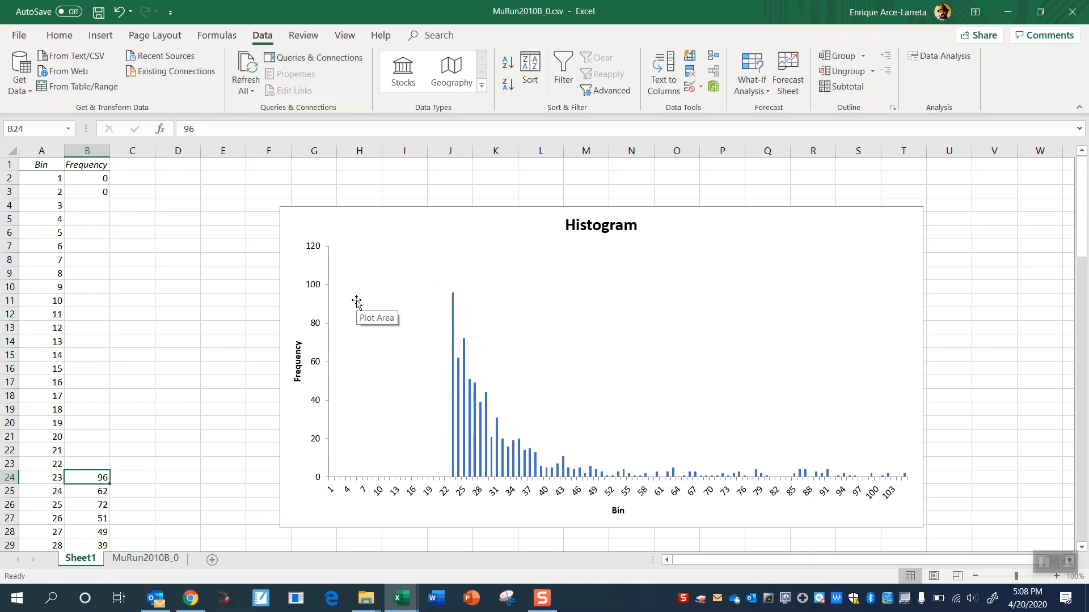
pyautogui.press('BackSpace')
pyautogui.press('Return')
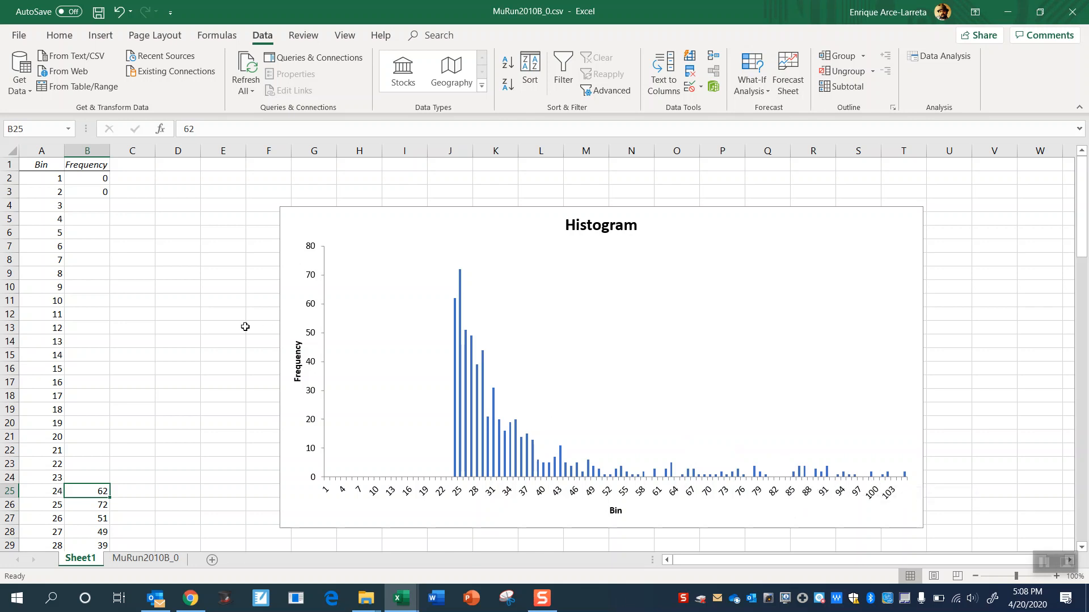
# - On the MuRun2010B_0 sheet, enter 85 in C2 and 85.5 in C3 as the start of a new bin series
pyautogui.click(146, 559)
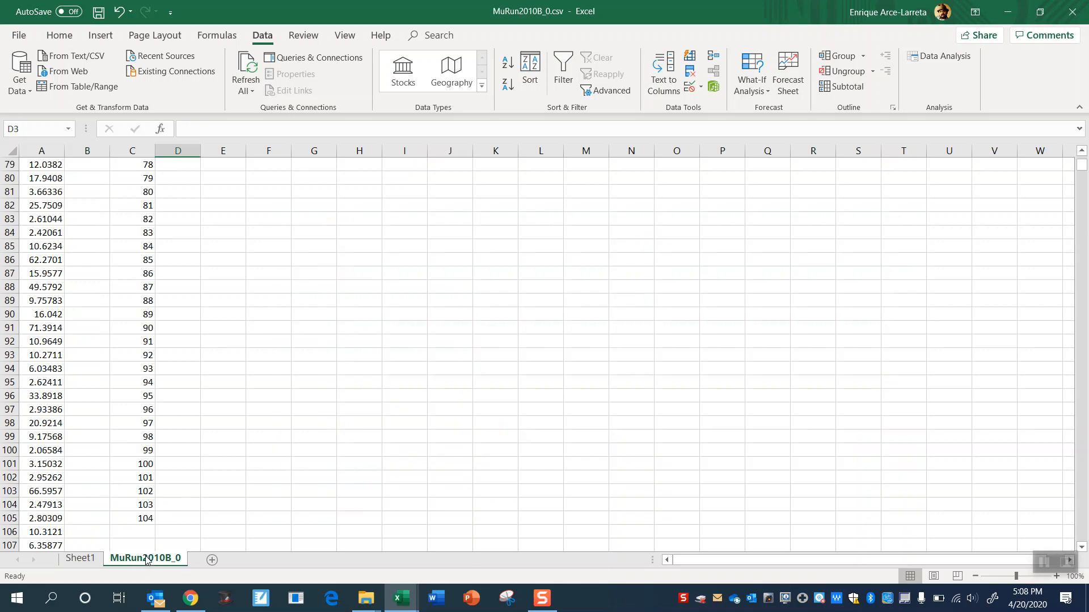
pyautogui.scroll(6, 170, 316)
pyautogui.scroll(-6, 171, 316)
pyautogui.scroll(-1, 171, 316)
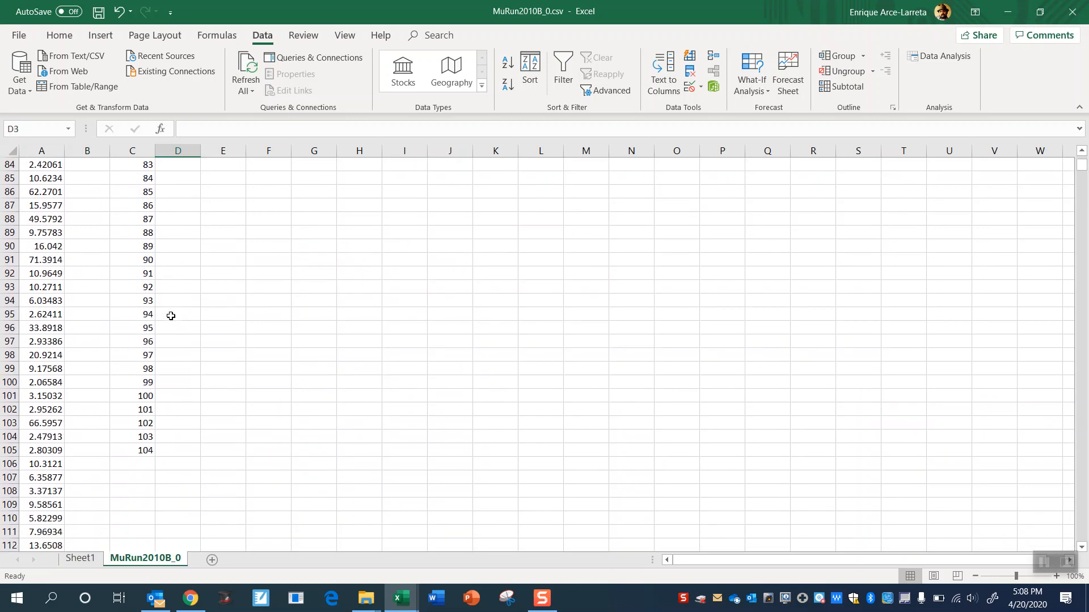
pyautogui.scroll(20, 165, 287)
pyautogui.click(142, 180)
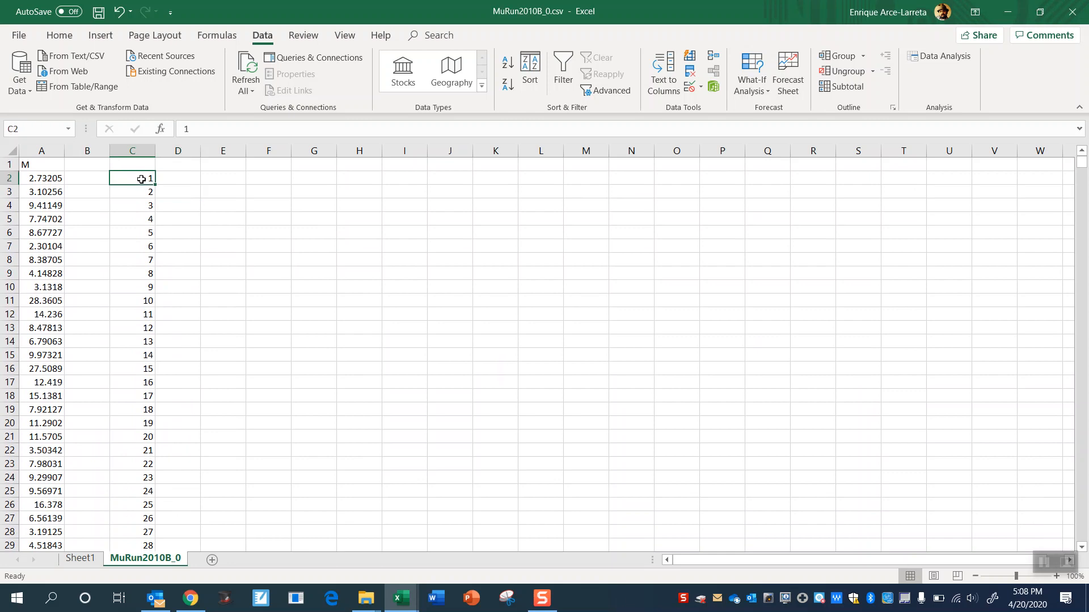
pyautogui.write('85.5')
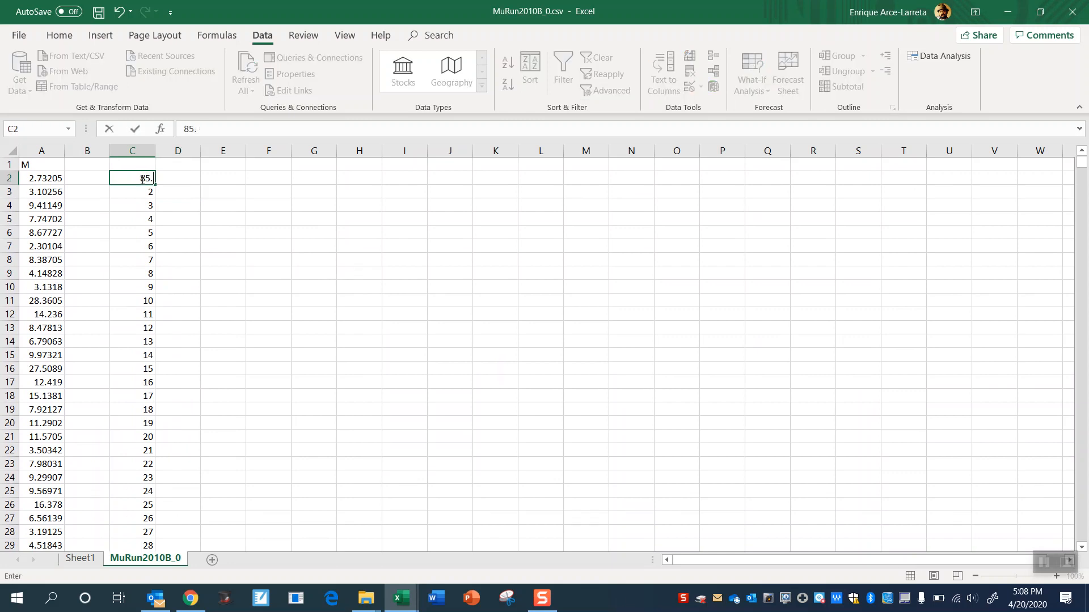
pyautogui.press('Return')
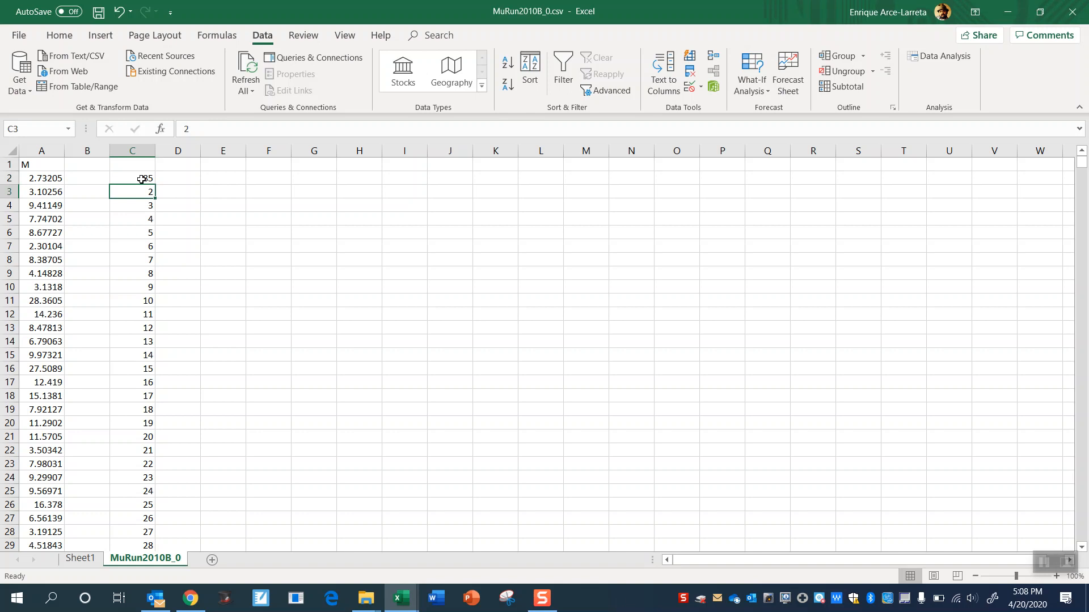
pyautogui.write('85.5')
pyautogui.press('Return')
# - Extend the bin series from C2:C3 down column C to 100 in C32
pyautogui.moveTo(142, 179); pyautogui.dragTo(142, 526)
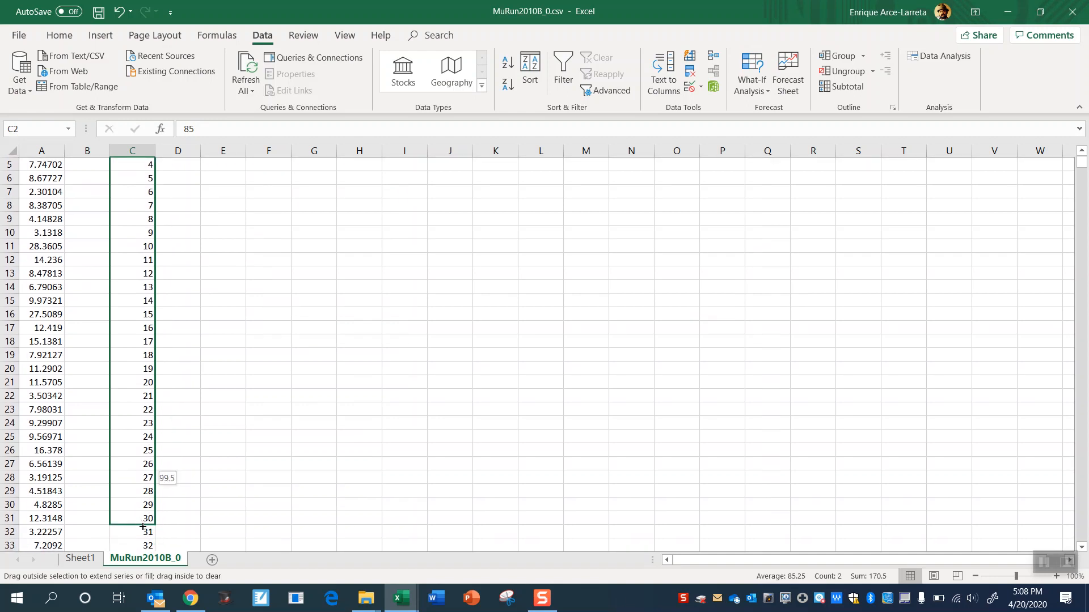
pyautogui.moveTo(147, 532); pyautogui.dragTo(146, 533)
pyautogui.click(197, 504)
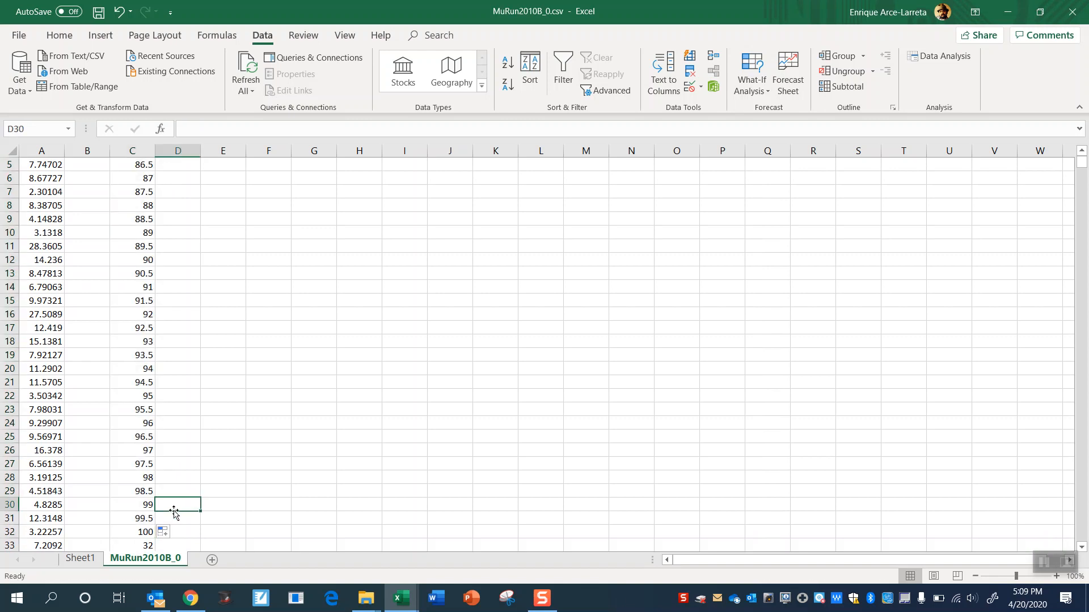
# - Clear the leftover old bin numbers in column C beneath the 100 in C32
pyautogui.press('Down')
pyautogui.press('Down')
pyautogui.press('Down')
pyautogui.press('Down')
pyautogui.press('Down')
pyautogui.press('Down')
pyautogui.press('Down')
pyautogui.press('Down')
pyautogui.press('Down')
pyautogui.press('Down')
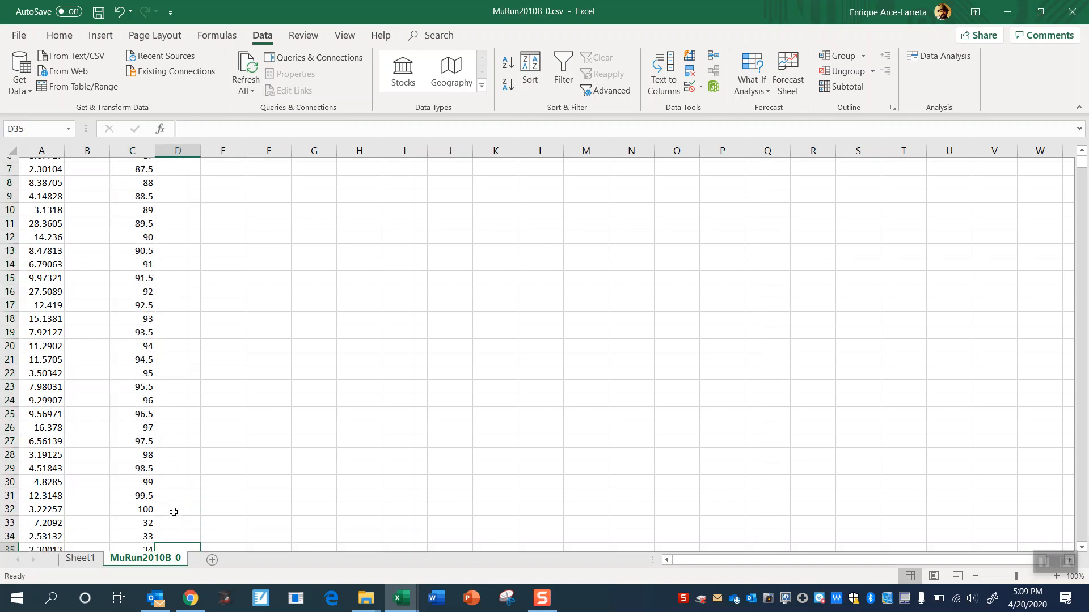
pyautogui.press('Left')
pyautogui.press('Up')
pyautogui.press('Up')
pyautogui.press('Up')
pyautogui.press('Up')
pyautogui.press('Up')
pyautogui.press('Up')
pyautogui.press('Up')
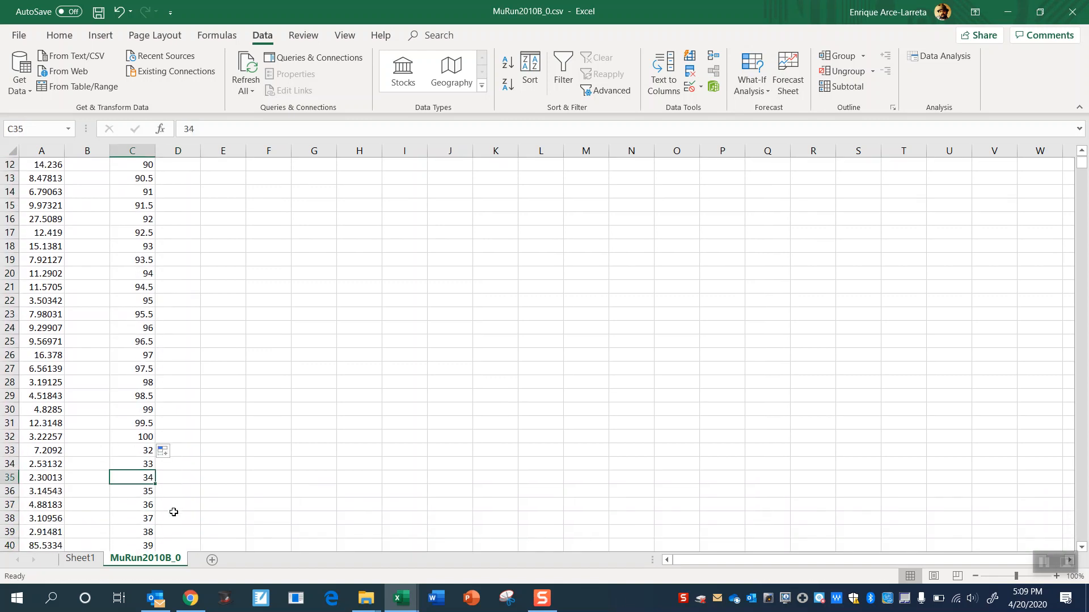
pyautogui.press('BackSpace')
pyautogui.press('Down')
pyautogui.press('BackSpace')
pyautogui.press('Down')
pyautogui.press('BackSpace')
pyautogui.press('Down')
pyautogui.press('Down')
pyautogui.press('BackSpace')
pyautogui.press('Down')
pyautogui.press('BackSpace')
pyautogui.press('Down')
pyautogui.press('BackSpace')
pyautogui.press('Up')
pyautogui.press('Up')
pyautogui.press('Up')
pyautogui.press('BackSpace')
pyautogui.press('Up')
pyautogui.scroll(-2, 173, 512)
pyautogui.scroll(6, 173, 512)
pyautogui.click(130, 180)
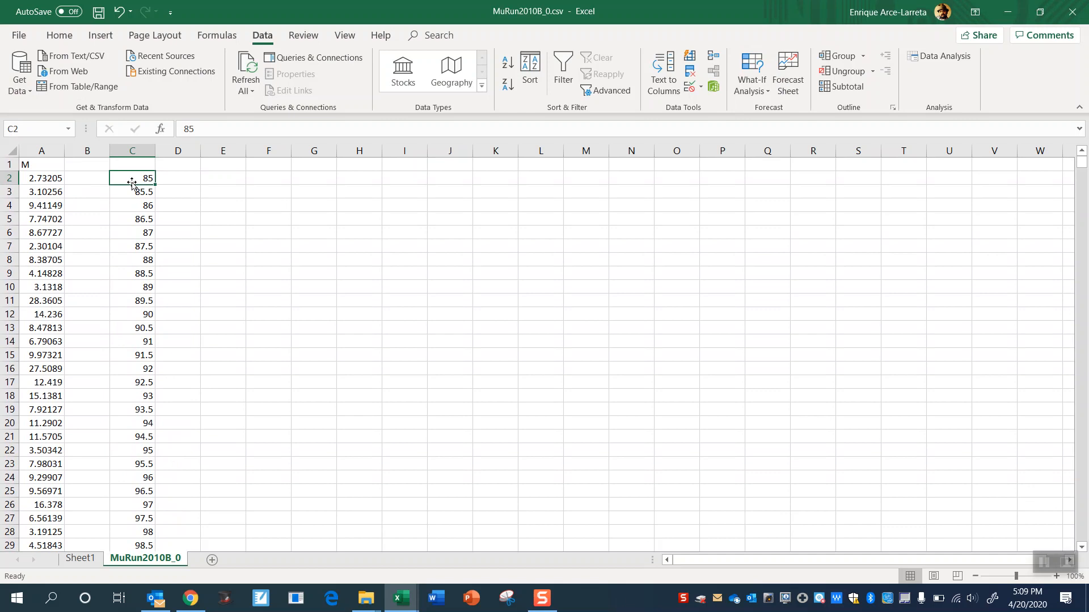
pyautogui.click(222, 180)
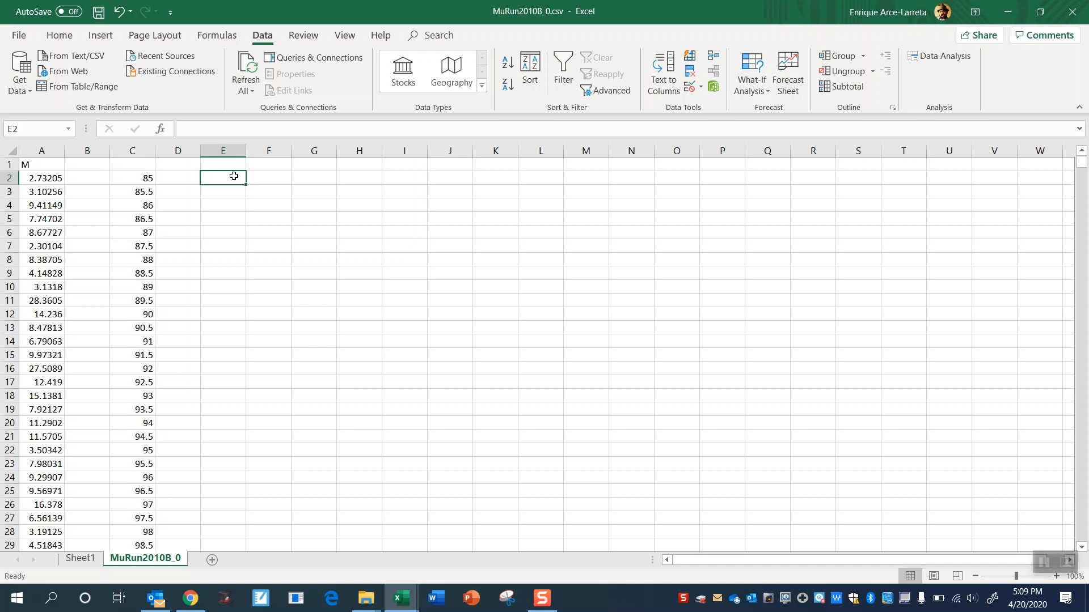
pyautogui.click(146, 179)
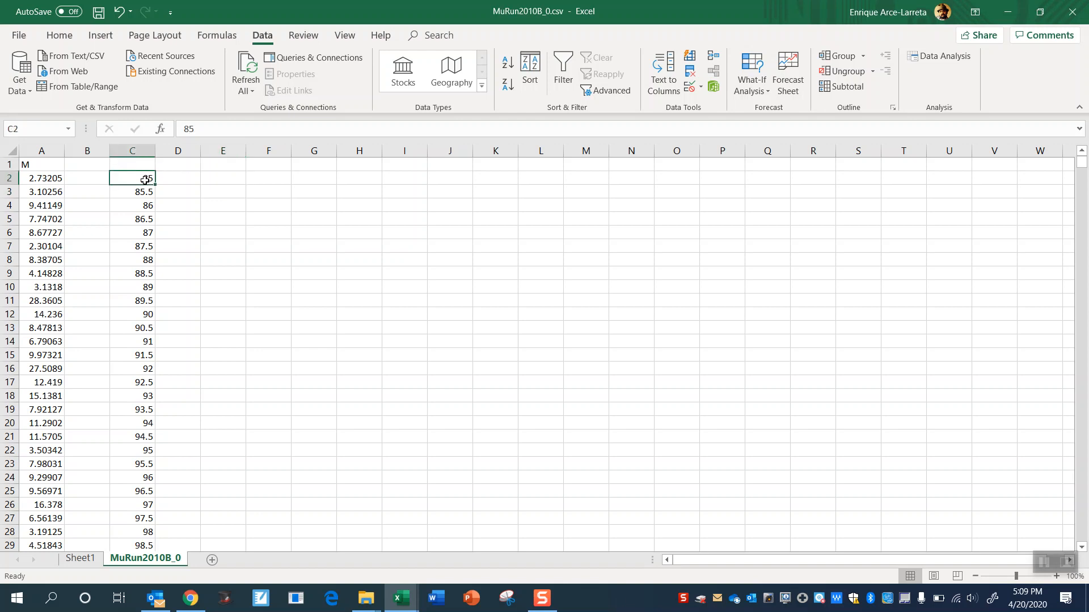
pyautogui.click(85, 558)
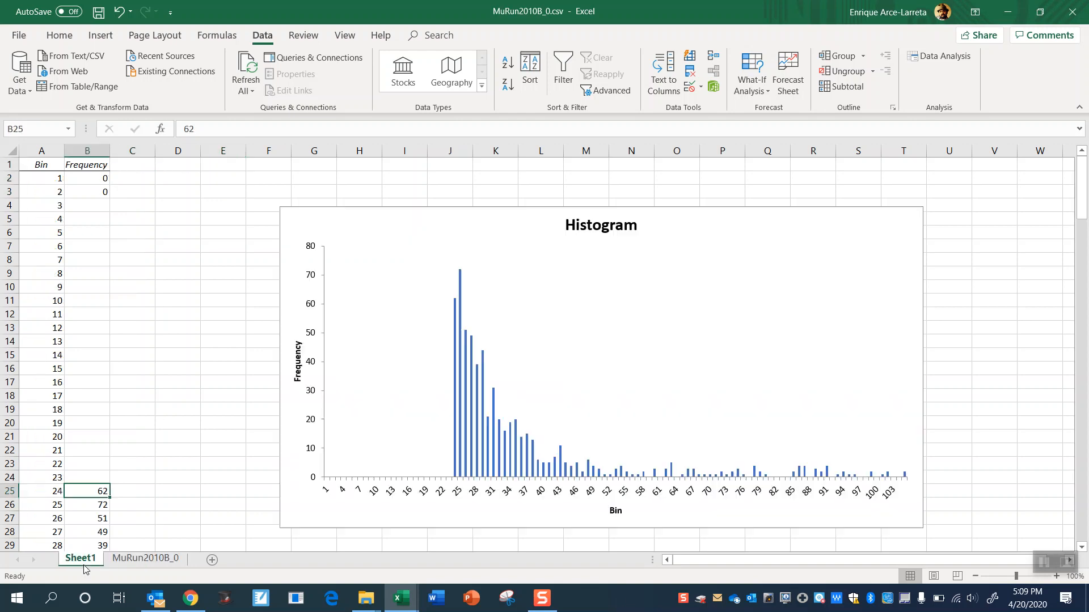
pyautogui.click(146, 558)
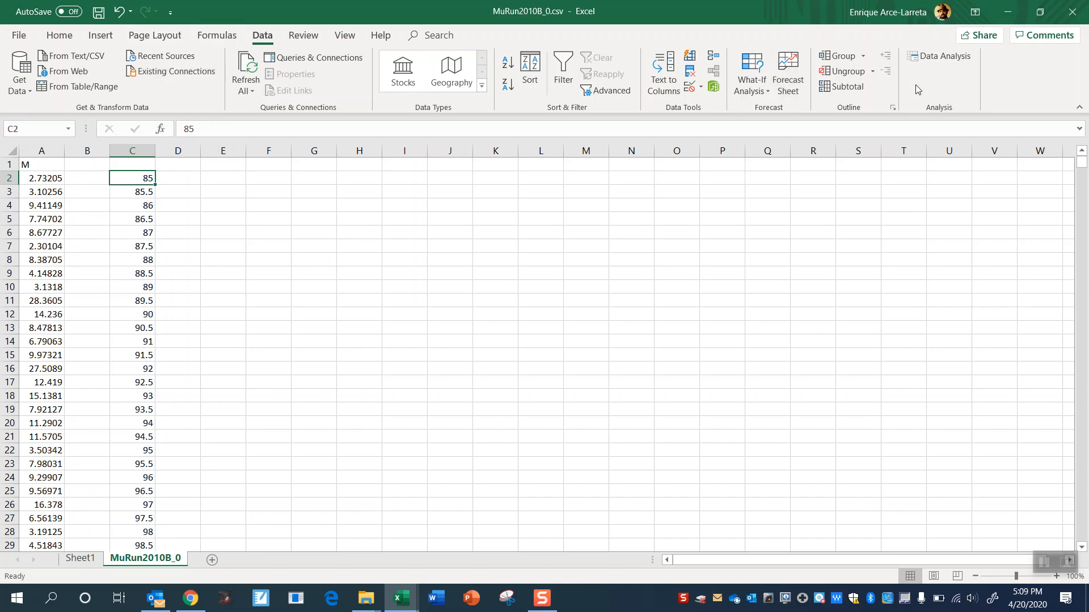
# - Run the Histogram analysis on A2:A100001 with the bin range set to C2:C32, outputting the table and chart to a new worksheet
pyautogui.click(940, 56)
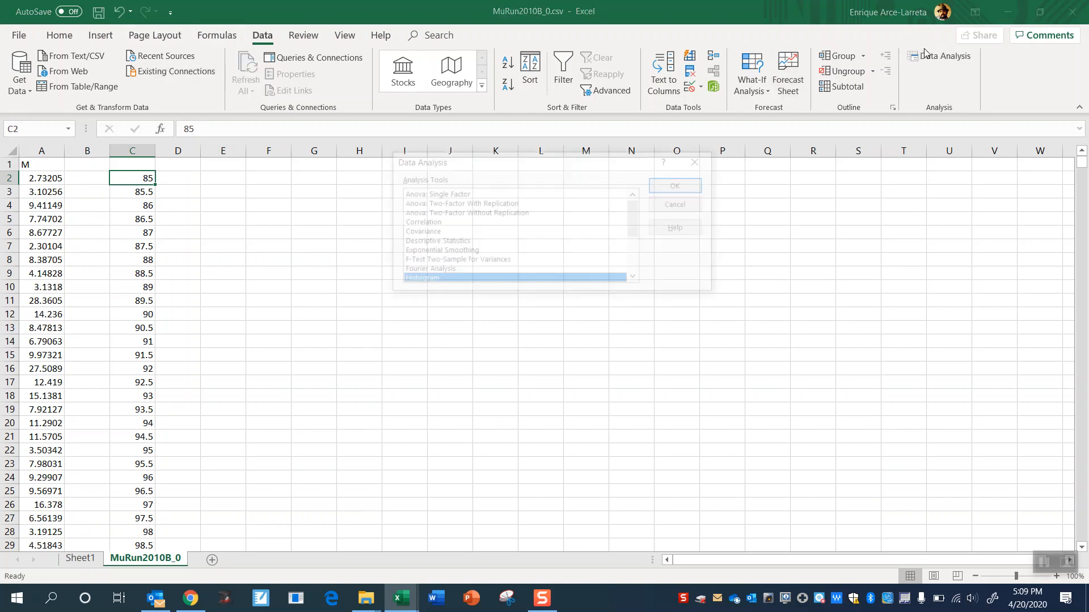
pyautogui.click(680, 187)
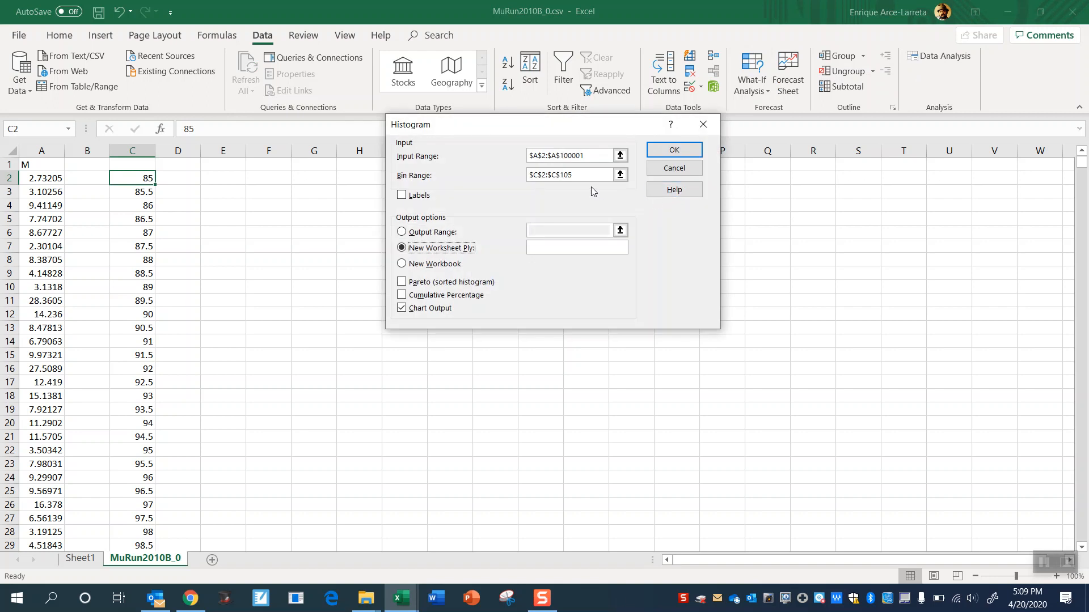
pyautogui.moveTo(577, 174); pyautogui.dragTo(527, 168)
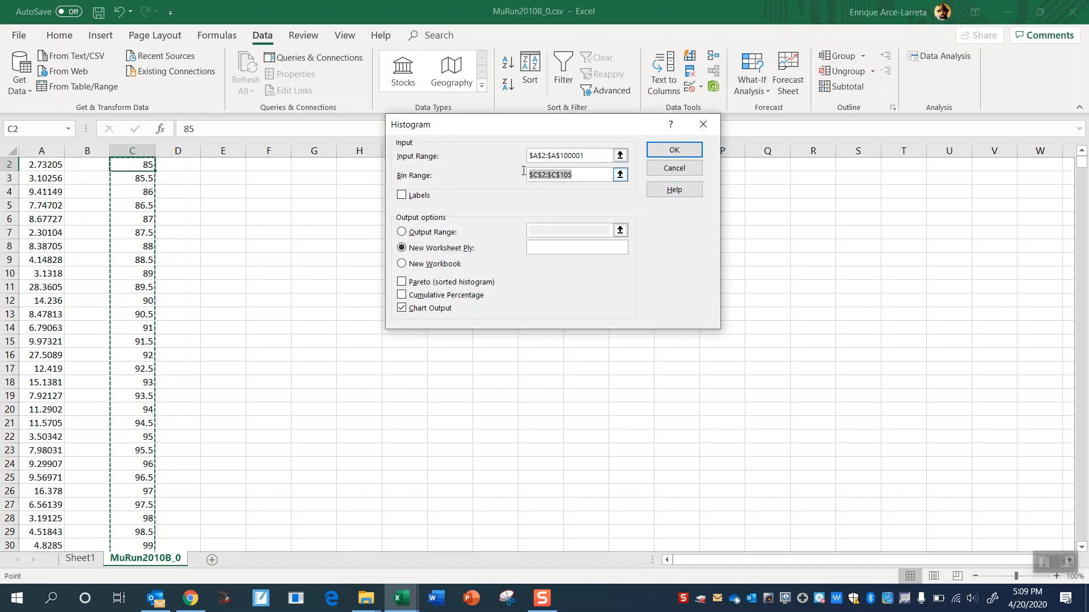
pyautogui.press('BackSpace')
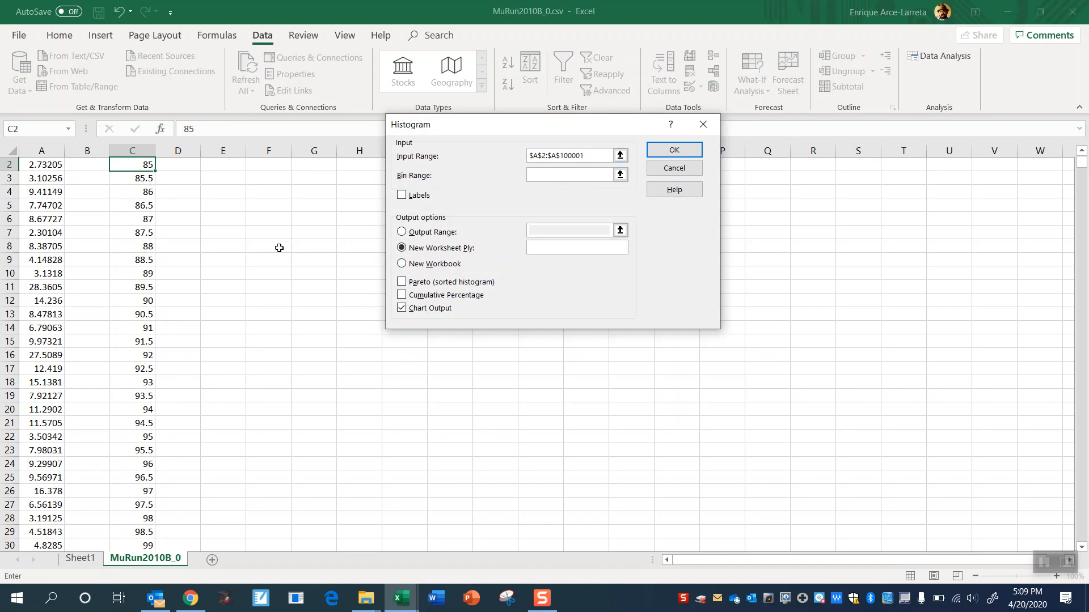
pyautogui.moveTo(141, 163); pyautogui.dragTo(132, 530)
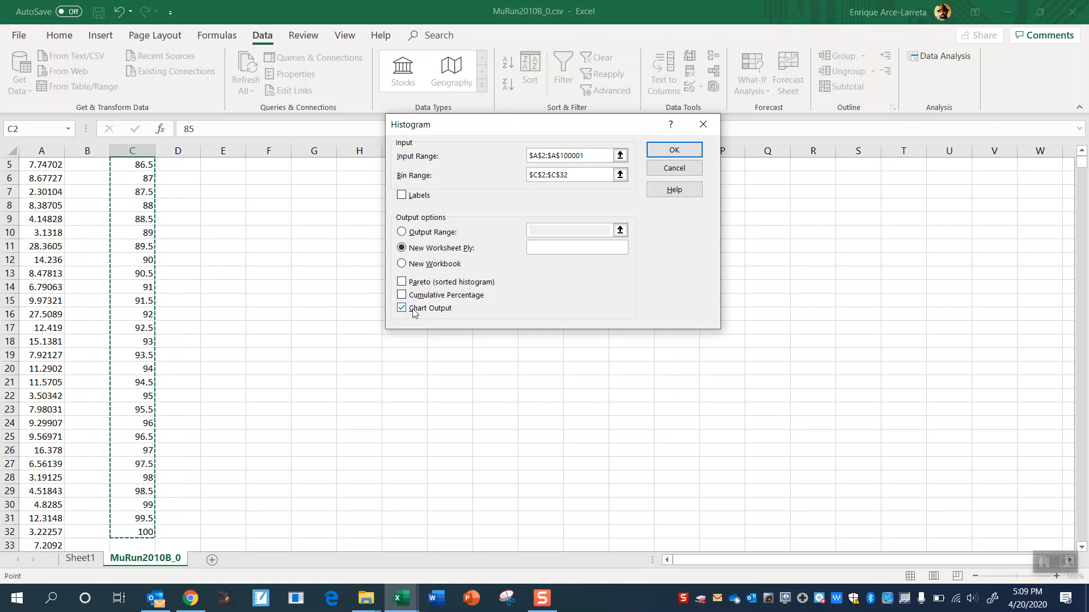
pyautogui.click(685, 151)
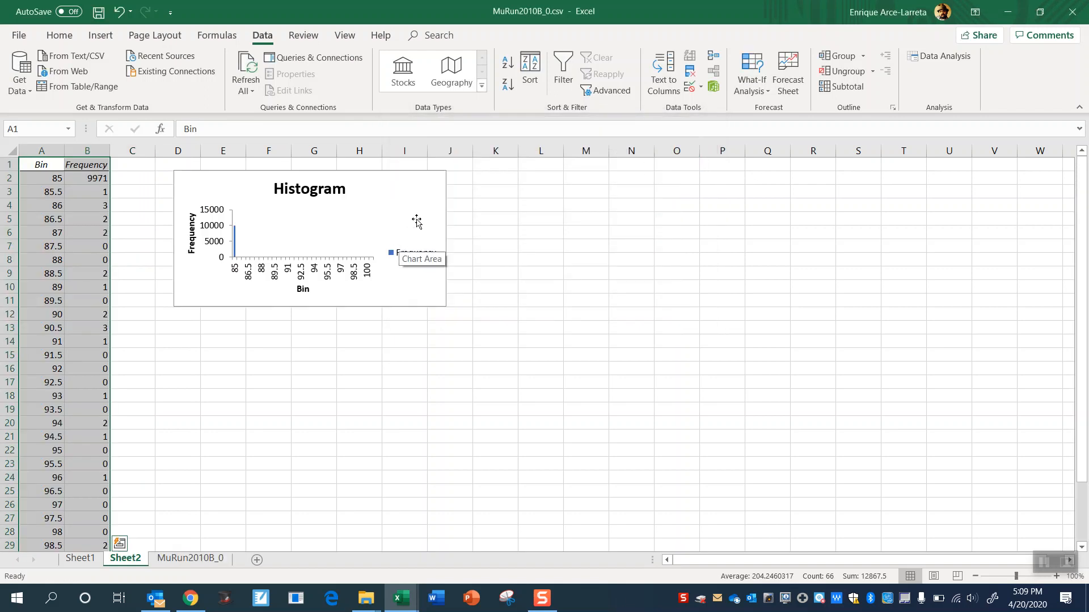
# - Enlarge the new histogram chart to about columns D to R and rows 2 to 25, and delete its Frequency legend
pyautogui.click(417, 222)
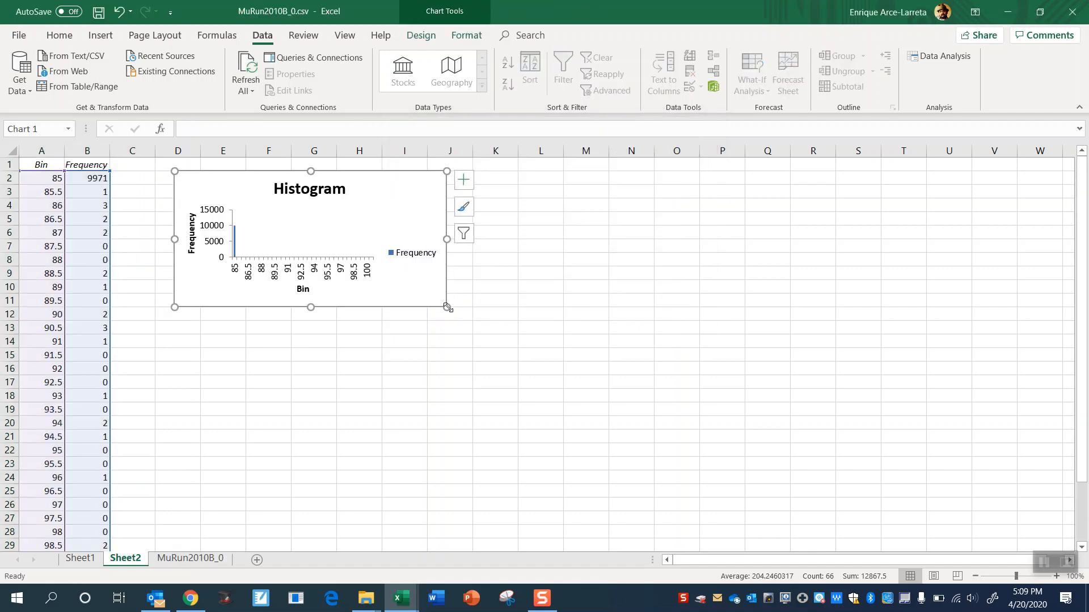
pyautogui.moveTo(447, 307); pyautogui.dragTo(812, 489)
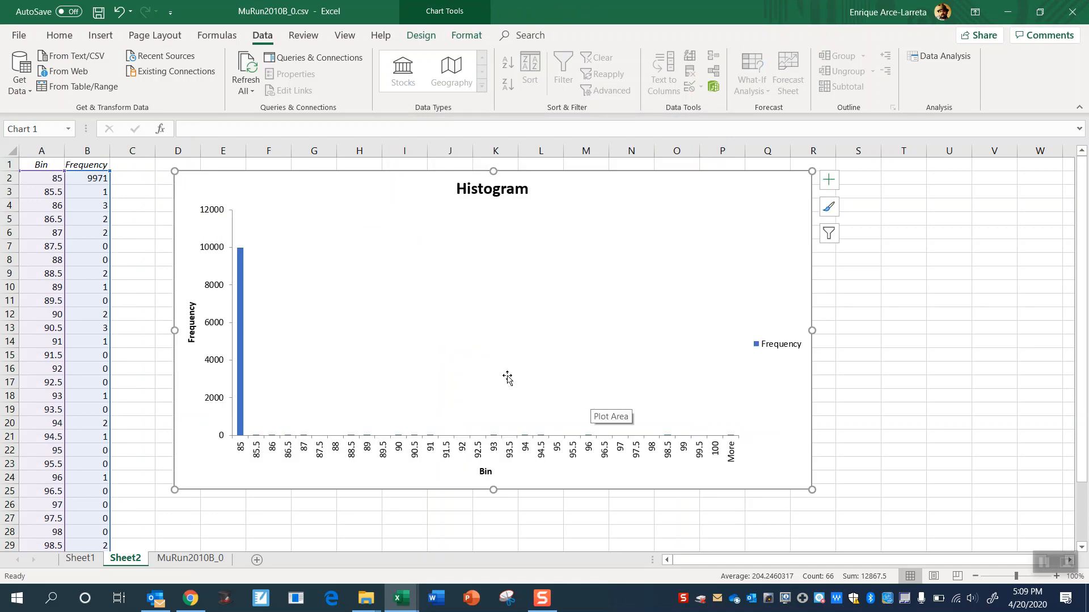
pyautogui.click(780, 346)
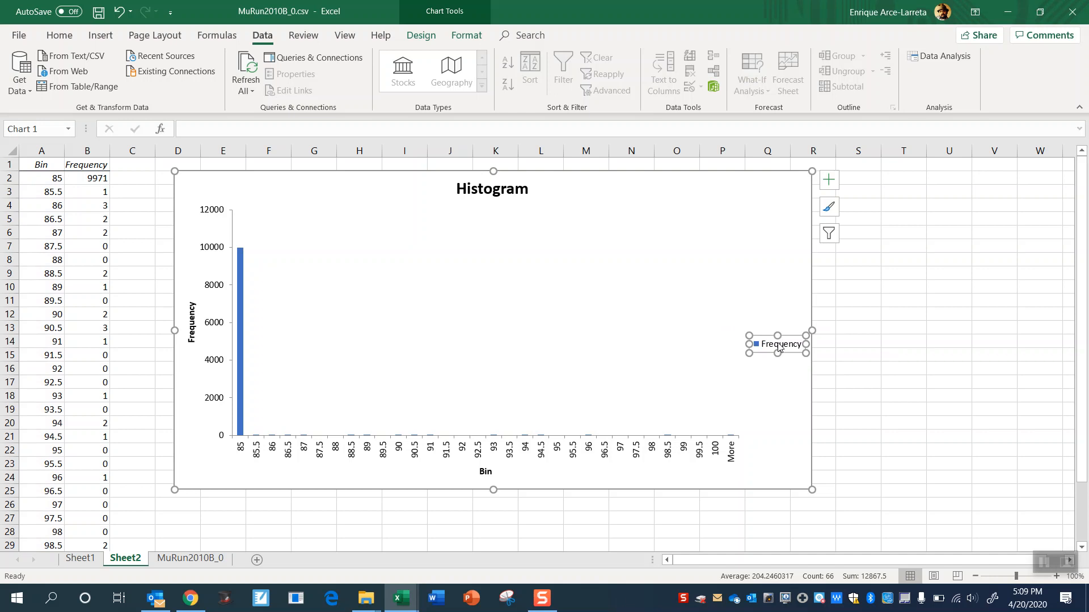
pyautogui.press('Delete')
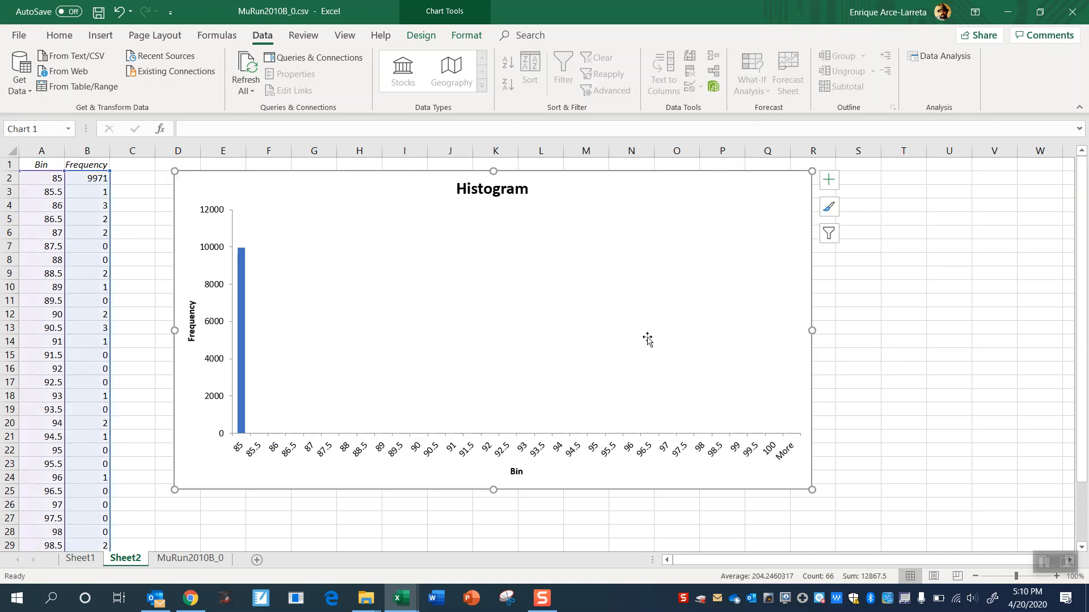
# - Clear the frequency value of the 85 bin in cell B2 of Sheet2
pyautogui.click(393, 397)
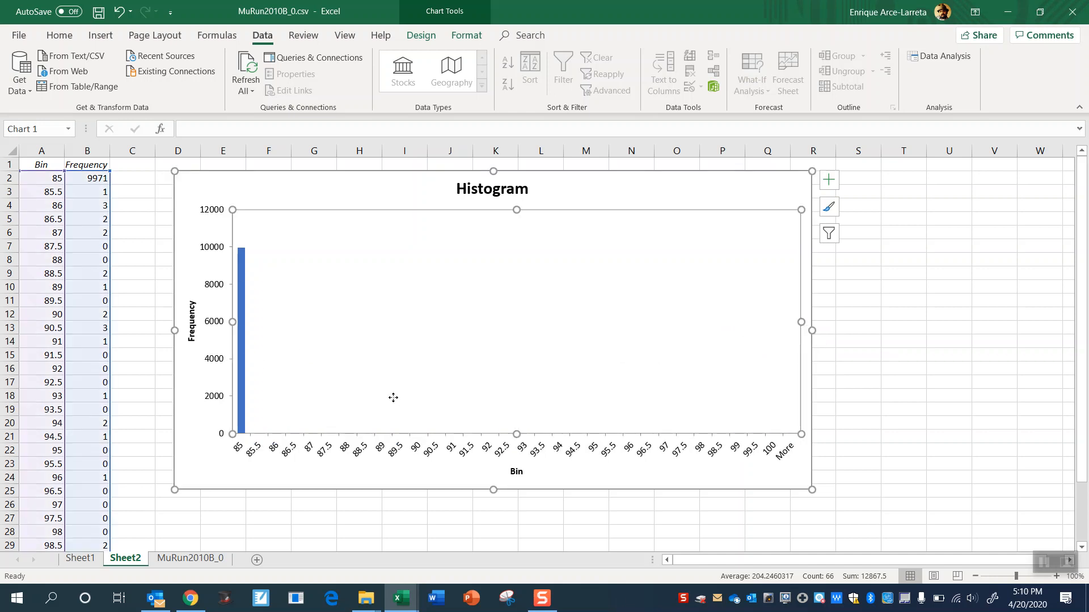
pyautogui.doubleClick(393, 398)
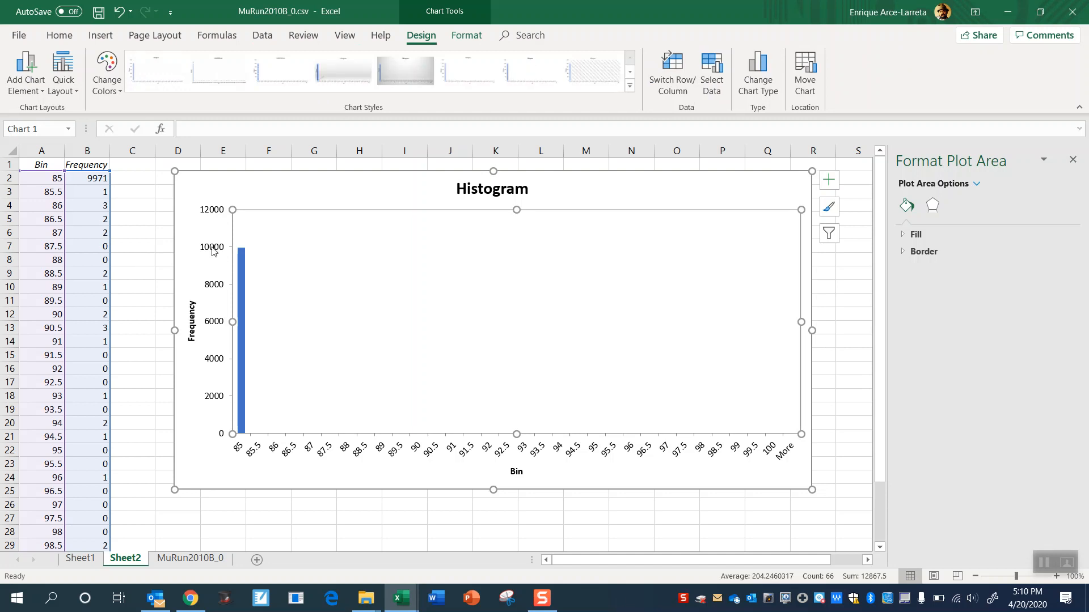
pyautogui.click(84, 188)
pyautogui.click(97, 175)
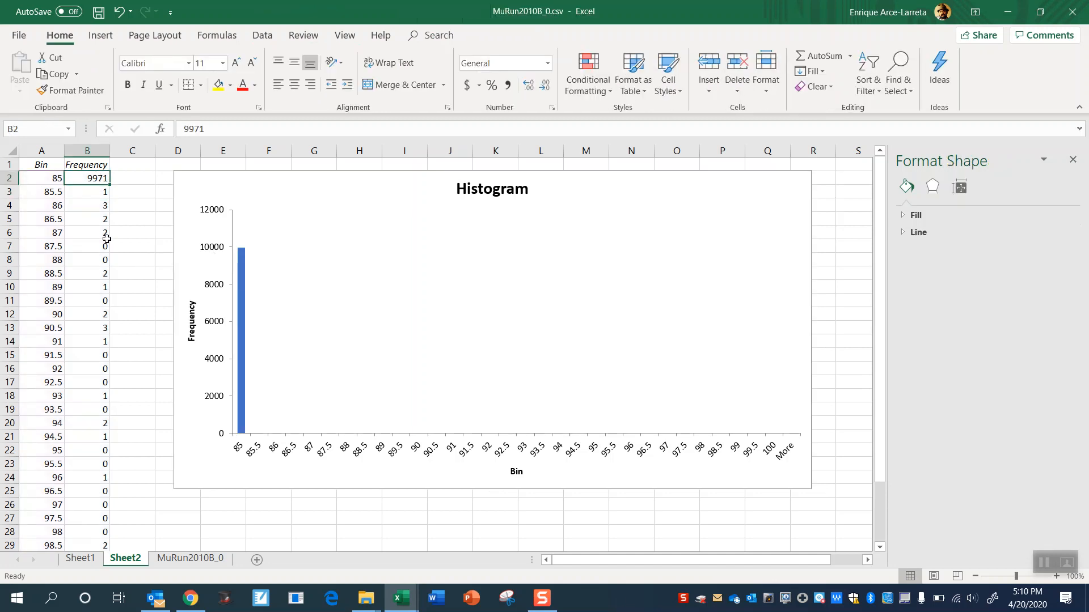
pyautogui.press('Delete')
pyautogui.press('Return')
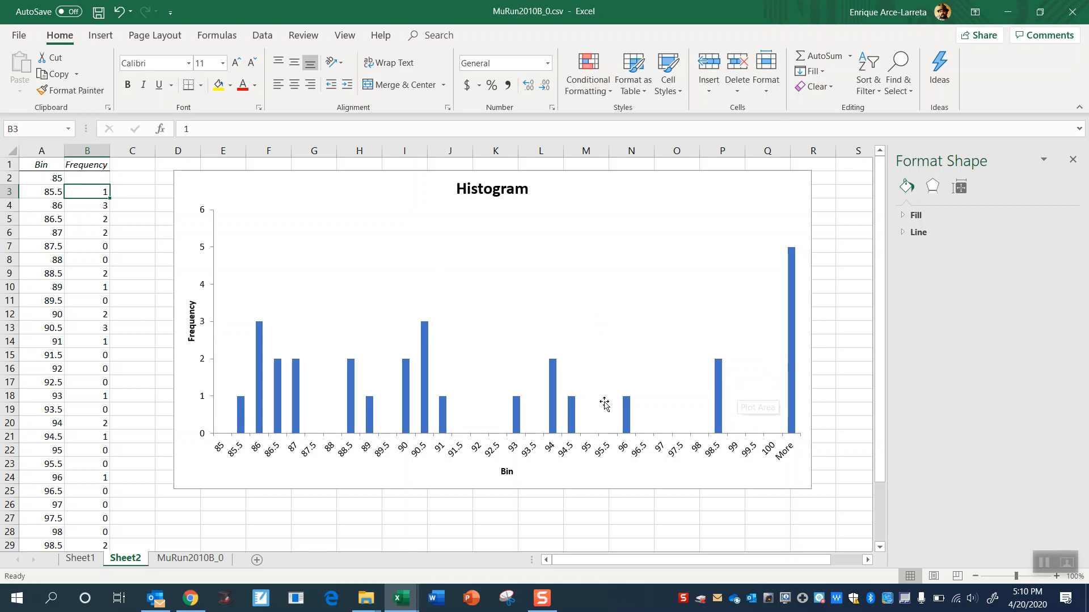
# - Clear the frequency value of the More bin in cell B33, beneath the 100 bin
pyautogui.click(119, 410)
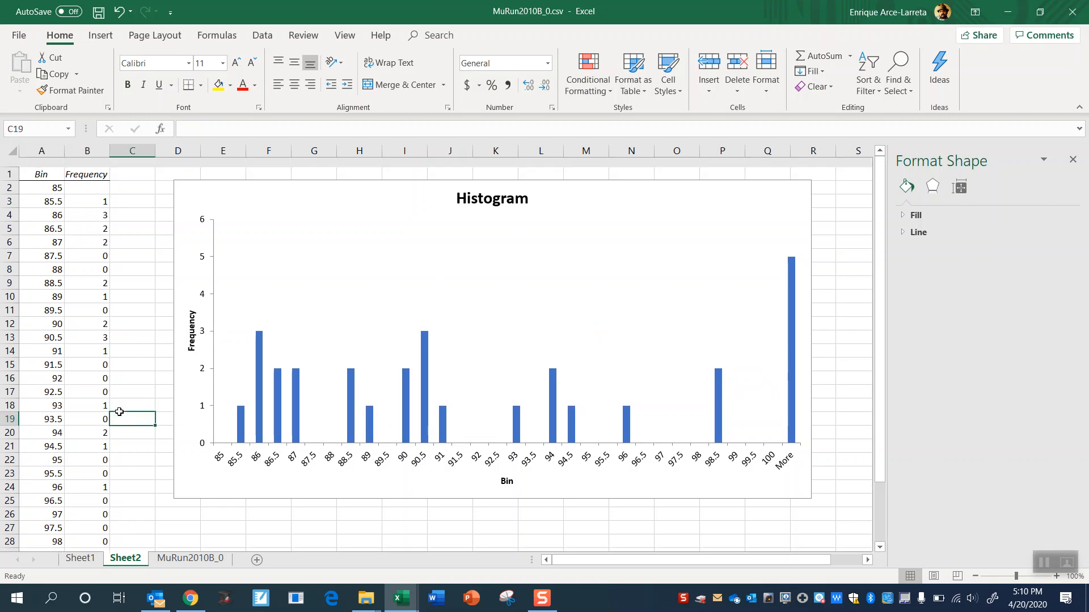
pyautogui.scroll(-15, 119, 412)
pyautogui.scroll(8, 119, 412)
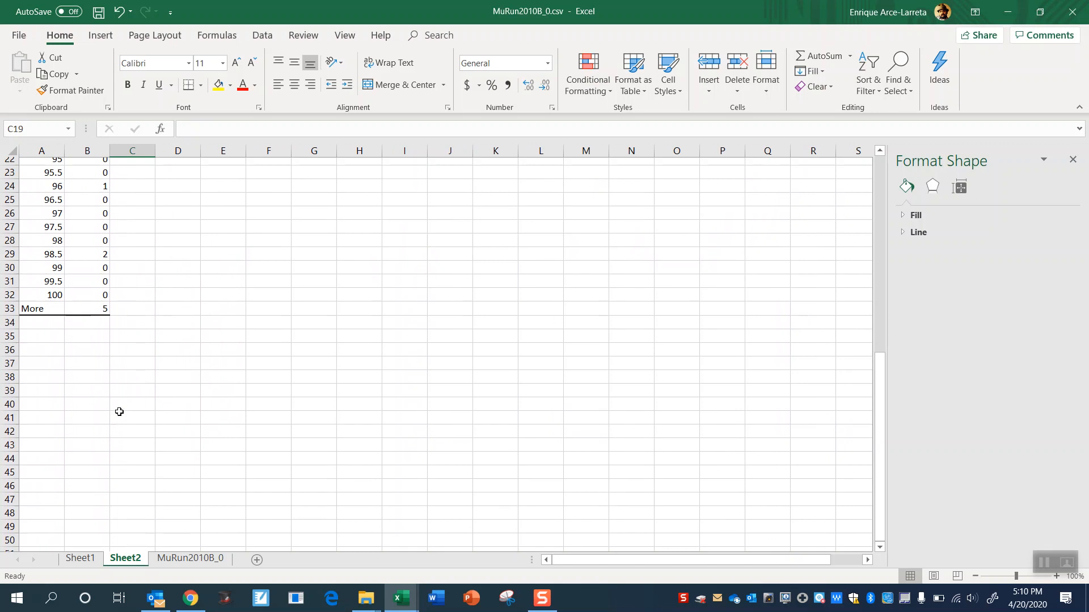
pyautogui.click(98, 312)
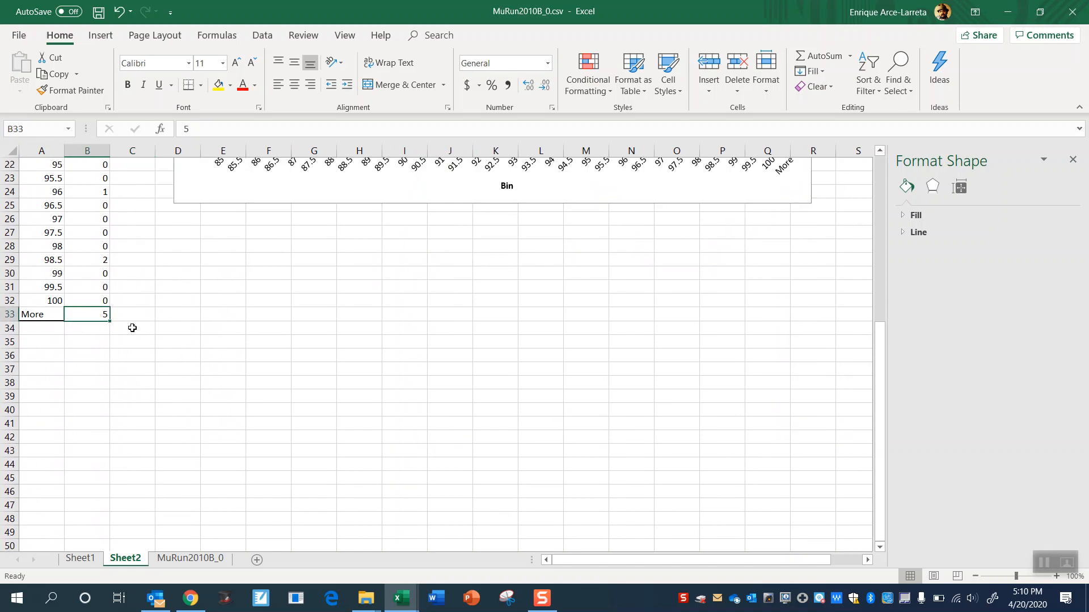
pyautogui.press('BackSpace')
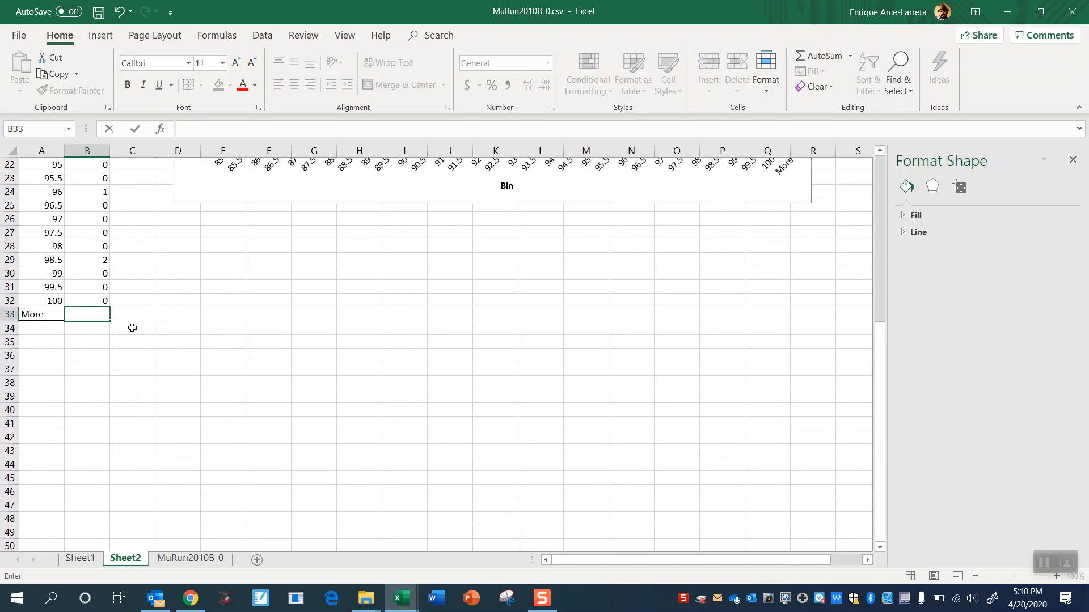
pyautogui.press('Return')
pyautogui.scroll(-1, 285, 370)
pyautogui.scroll(8, 286, 369)
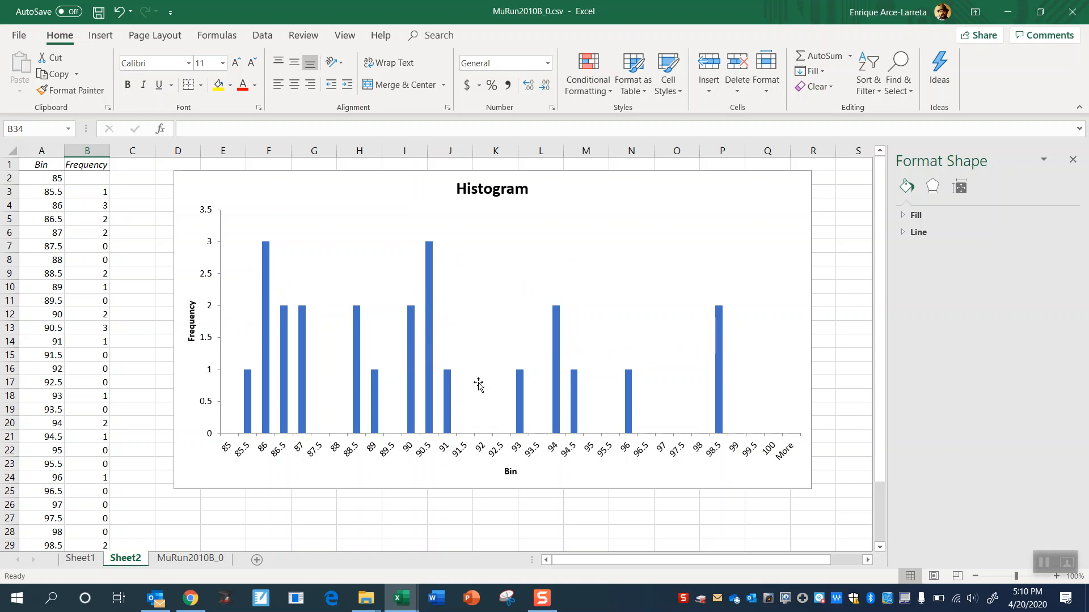
# - Look through the M values in column A of the MuRun2010B_0 sheet down past row 2600 and return to the first rows
pyautogui.click(118, 219)
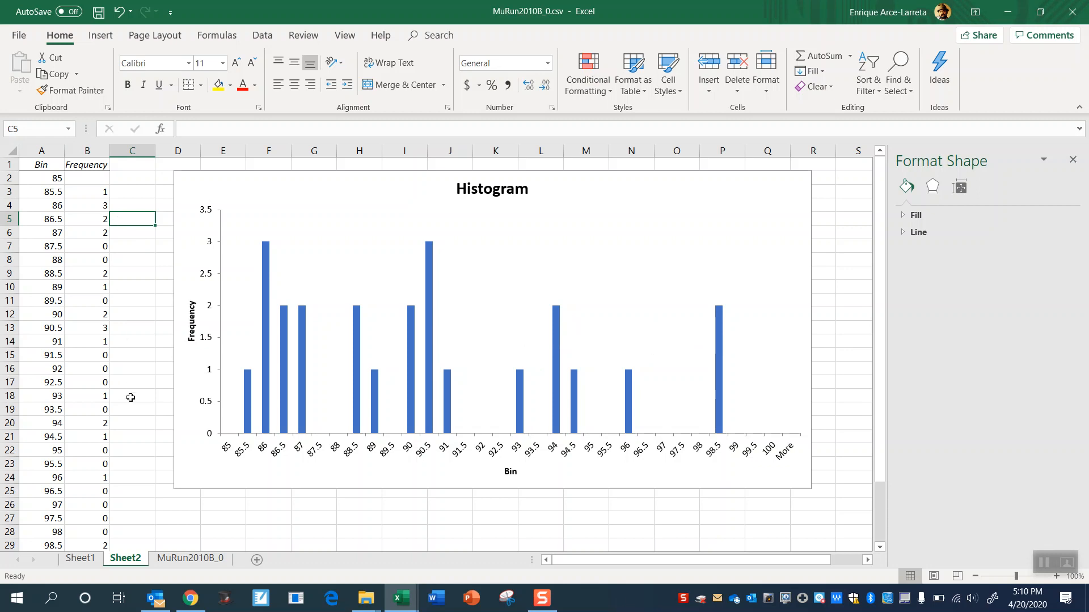
pyautogui.click(205, 560)
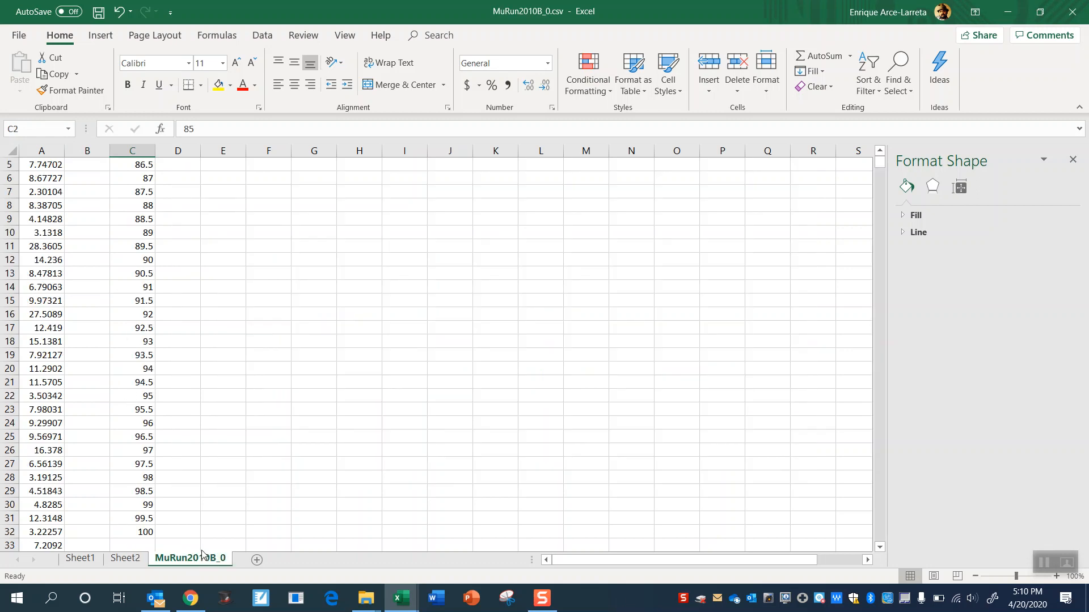
pyautogui.click(193, 356)
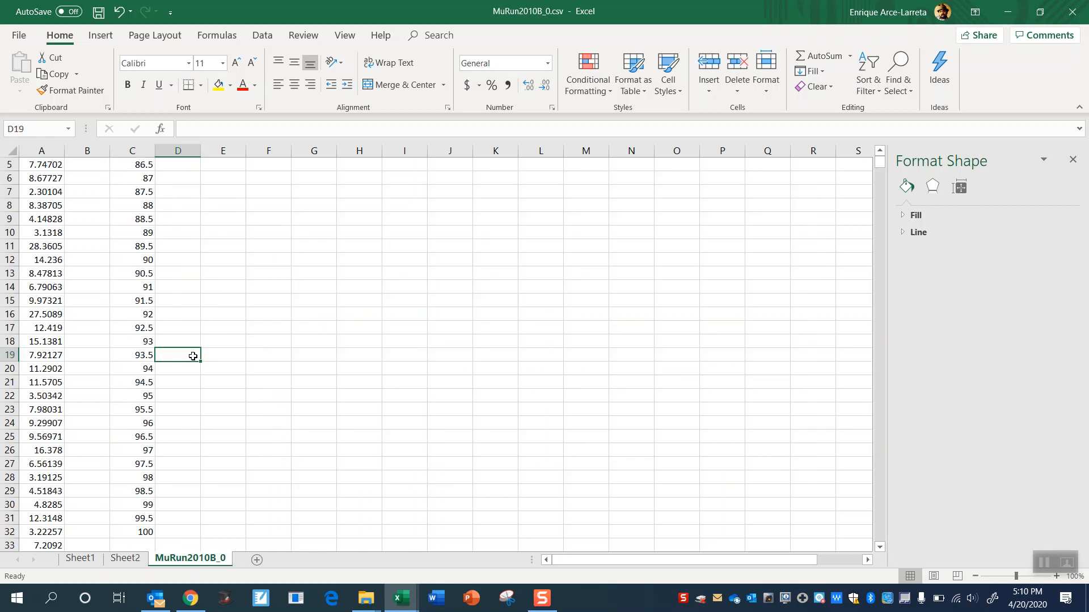
pyautogui.press('Left')
pyautogui.press('Left')
pyautogui.press('Left')
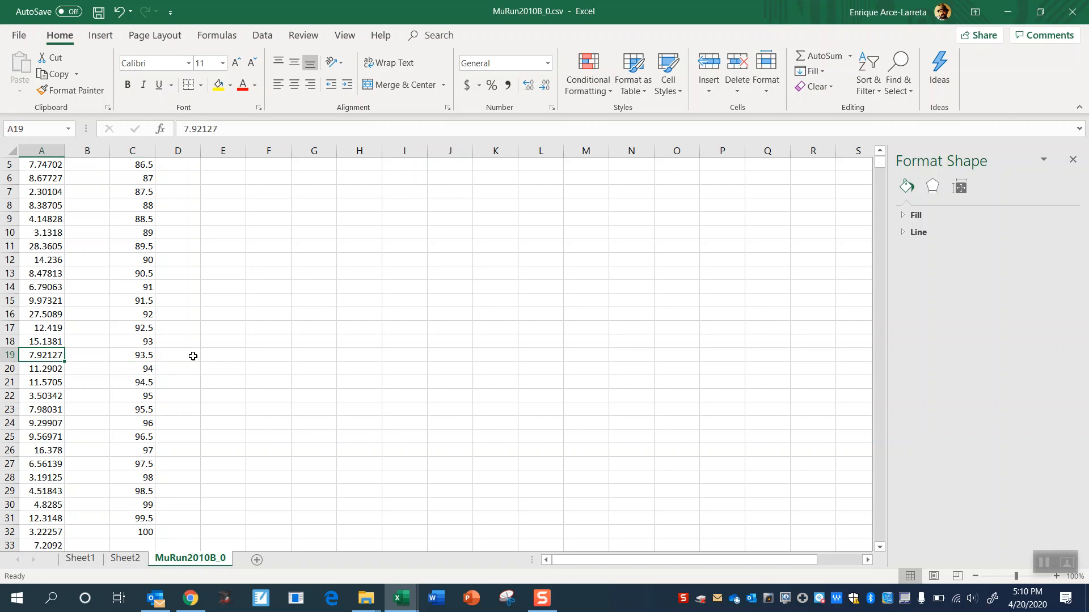
pyautogui.press('pagedown')
pyautogui.press('pagedown')
pyautogui.press('pagedown')
pyautogui.press('pagedown')
pyautogui.press('pagedown')
pyautogui.press('pagedown')
pyautogui.press('pagedown')
pyautogui.press('pagedown')
pyautogui.press('pagedown')
pyautogui.press('pagedown')
pyautogui.press('pagedown')
pyautogui.press('pagedown')
pyautogui.press('pagedown')
pyautogui.press('pagedown')
pyautogui.press('pagedown')
pyautogui.press('pagedown')
pyautogui.press('pagedown')
pyautogui.press('pagedown')
pyautogui.press('pagedown')
pyautogui.press('pagedown')
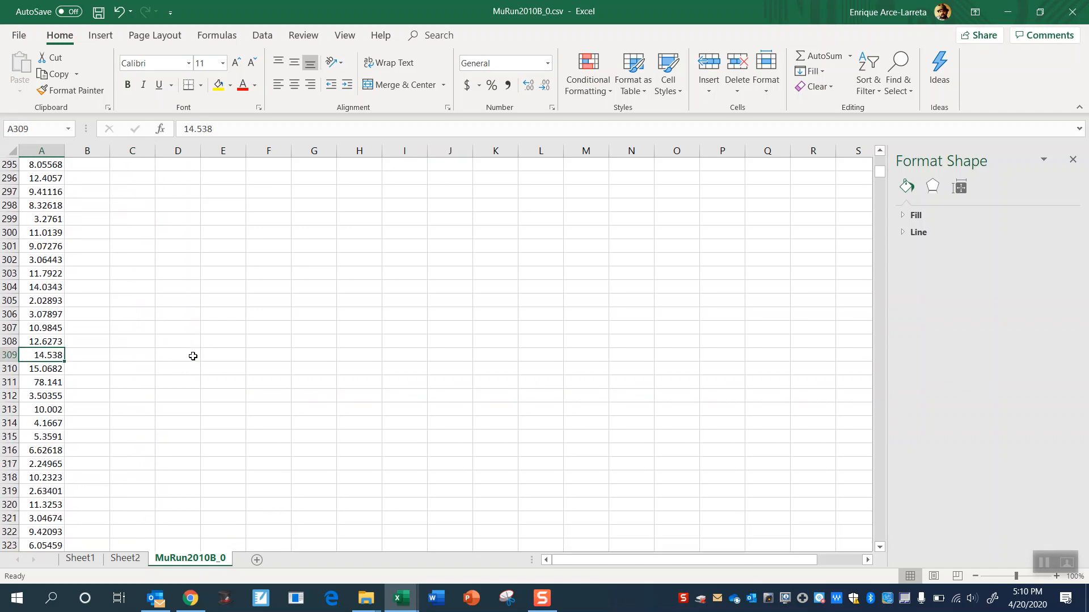
pyautogui.press('pagedown')
pyautogui.press('pagedown')
pyautogui.press('pagedown')
pyautogui.press('pagedown')
pyautogui.press('pagedown')
pyautogui.press('pagedown')
pyautogui.press('pagedown')
pyautogui.press('pagedown')
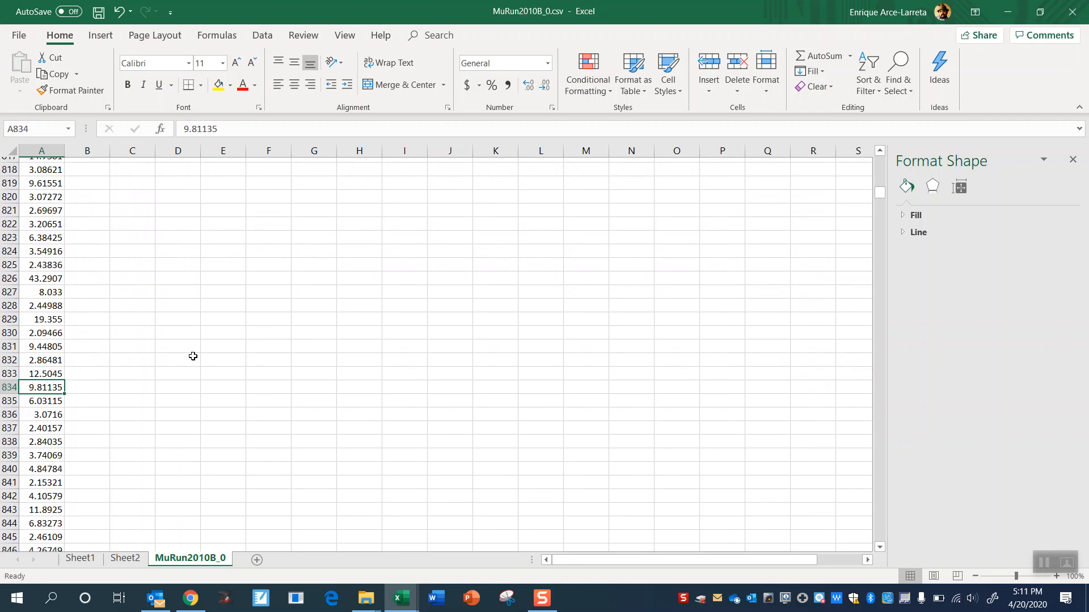
pyautogui.press('pagedown')
pyautogui.press('pagedown')
pyautogui.press('pagedown')
pyautogui.press('pagedown')
pyautogui.press('pagedown')
pyautogui.press('pagedown')
pyautogui.press('pagedown')
pyautogui.press('pagedown')
pyautogui.press('pagedown')
pyautogui.press('pagedown')
pyautogui.press('pagedown')
pyautogui.press('pagedown')
pyautogui.press('pagedown')
pyautogui.press('pagedown')
pyautogui.press('pagedown')
pyautogui.press('pagedown')
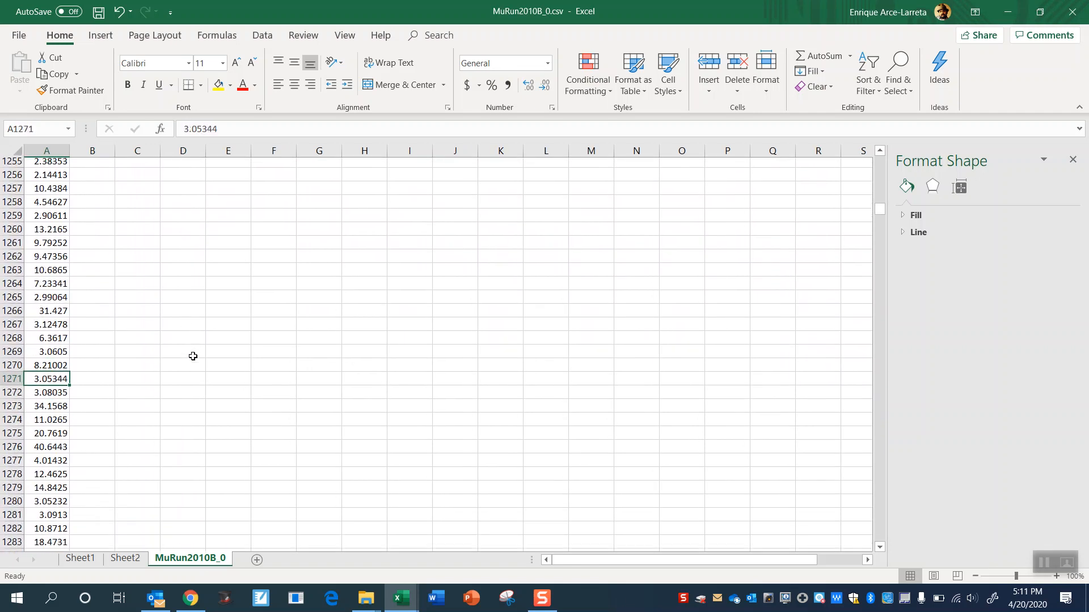
pyautogui.press('pagedown')
pyautogui.press('pagedown')
pyautogui.press('pagedown')
pyautogui.press('pagedown')
pyautogui.press('pagedown')
pyautogui.press('pagedown')
pyautogui.press('pagedown')
pyautogui.press('pagedown')
pyautogui.press('pagedown')
pyautogui.press('pagedown')
pyautogui.press('pagedown')
pyautogui.press('pagedown')
pyautogui.press('pagedown')
pyautogui.press('pagedown')
pyautogui.press('pagedown')
pyautogui.press('pagedown')
pyautogui.press('pagedown')
pyautogui.press('pagedown')
pyautogui.press('pagedown')
pyautogui.press('pagedown')
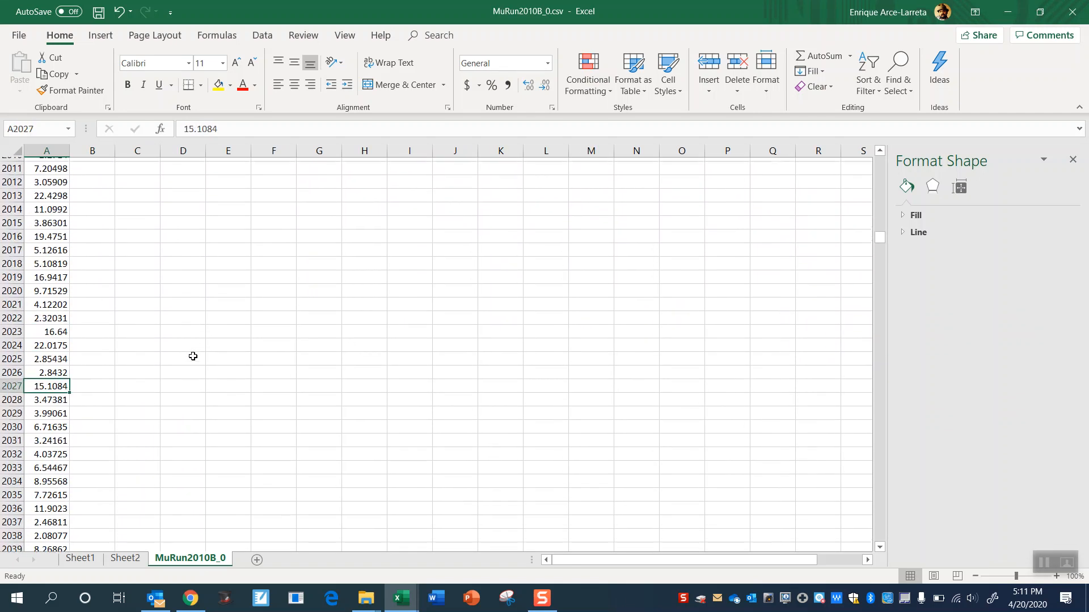
pyautogui.press('pagedown')
pyautogui.press('pagedown')
pyautogui.press('pagedown')
pyautogui.press('pagedown')
pyautogui.press('pagedown')
pyautogui.press('pagedown')
pyautogui.press('pagedown')
pyautogui.press('pagedown')
pyautogui.press('pagedown')
pyautogui.press('pagedown')
pyautogui.press('pagedown')
pyautogui.press('pagedown')
pyautogui.press('pagedown')
pyautogui.press('pagedown')
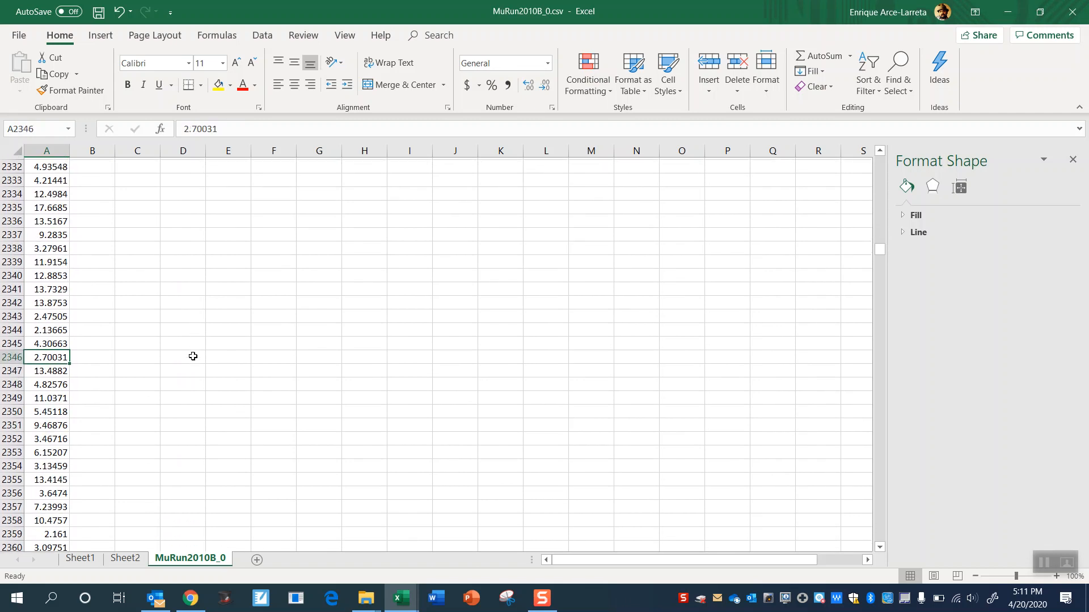
pyautogui.press('pagedown')
pyautogui.press('pagedown')
pyautogui.press('pagedown')
pyautogui.press('pagedown')
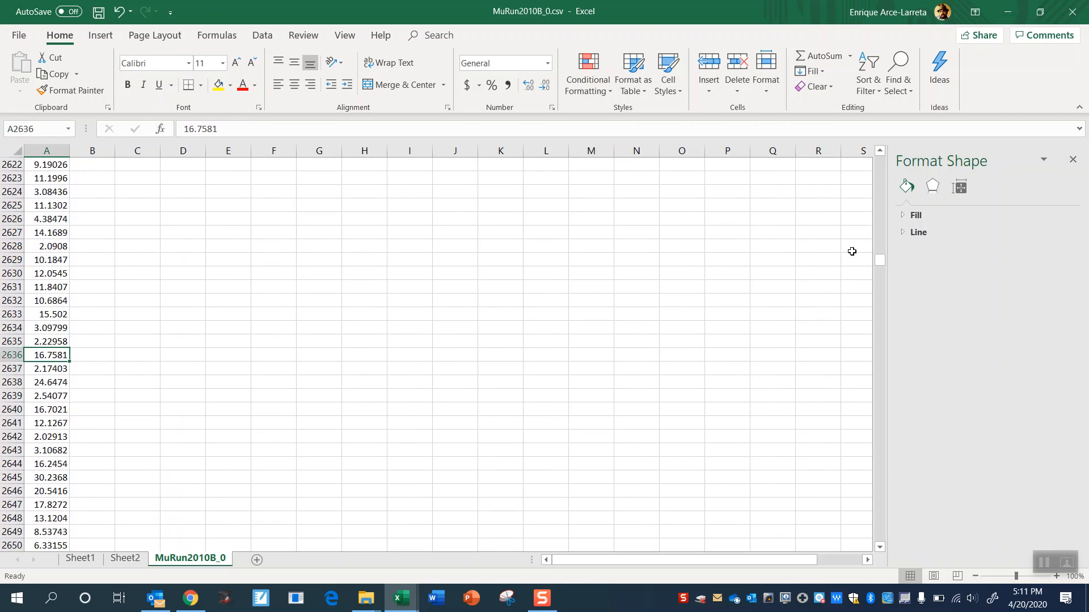
pyautogui.moveTo(883, 262); pyautogui.dragTo(867, 152)
pyautogui.click(163, 182)
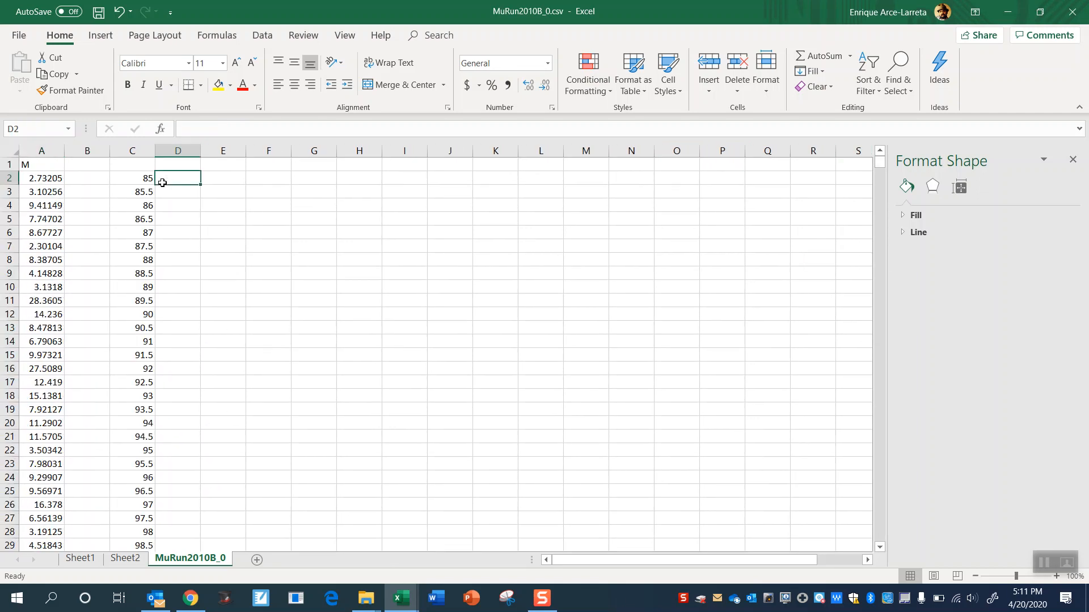
pyautogui.click(139, 182)
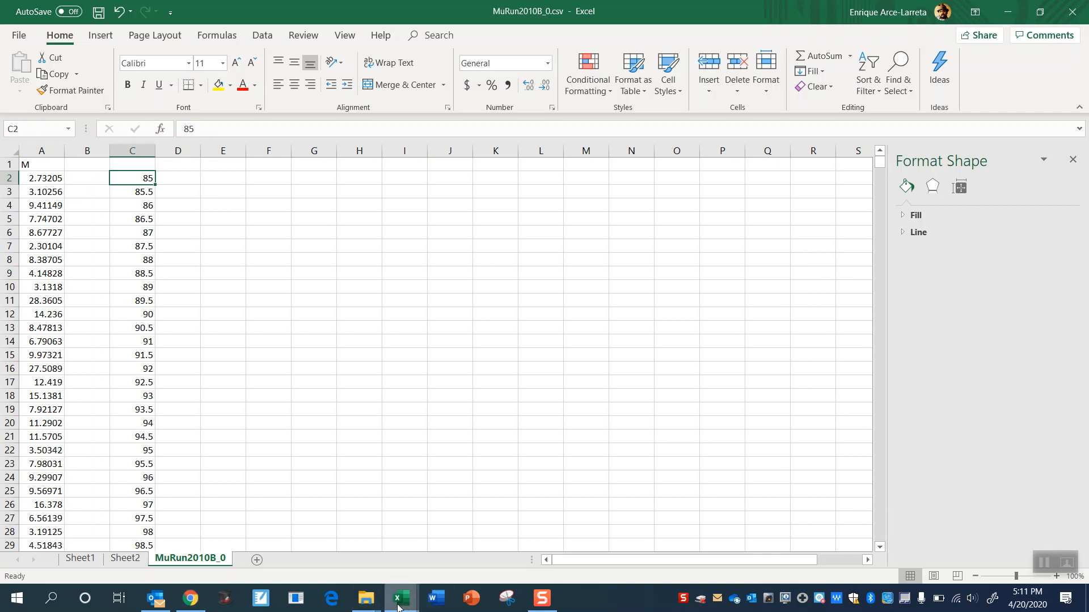
pyautogui.click(406, 604)
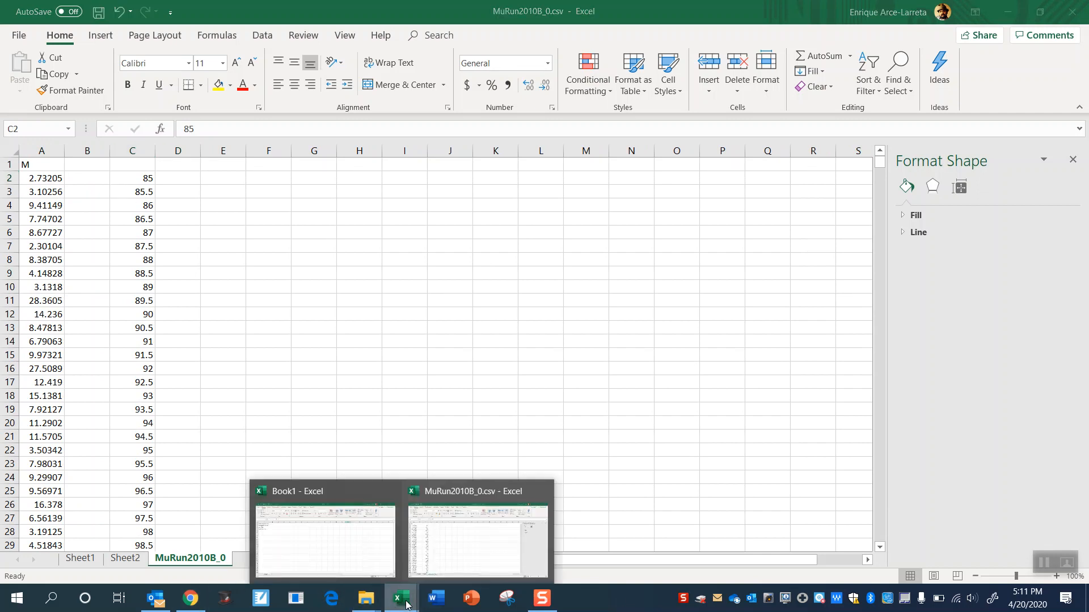
pyautogui.moveTo(332, 542)
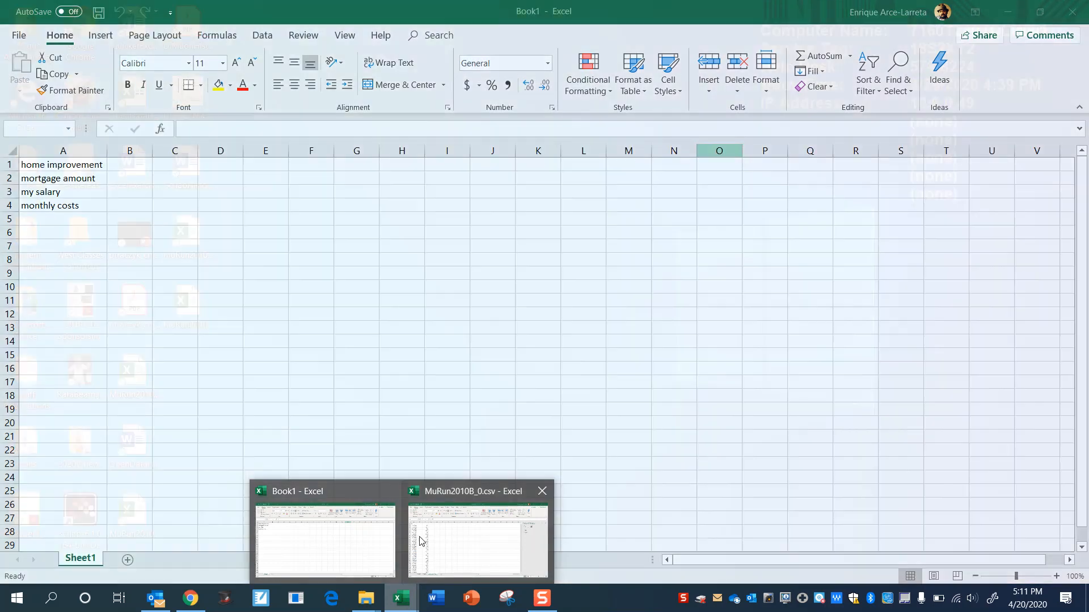
pyautogui.moveTo(437, 546)
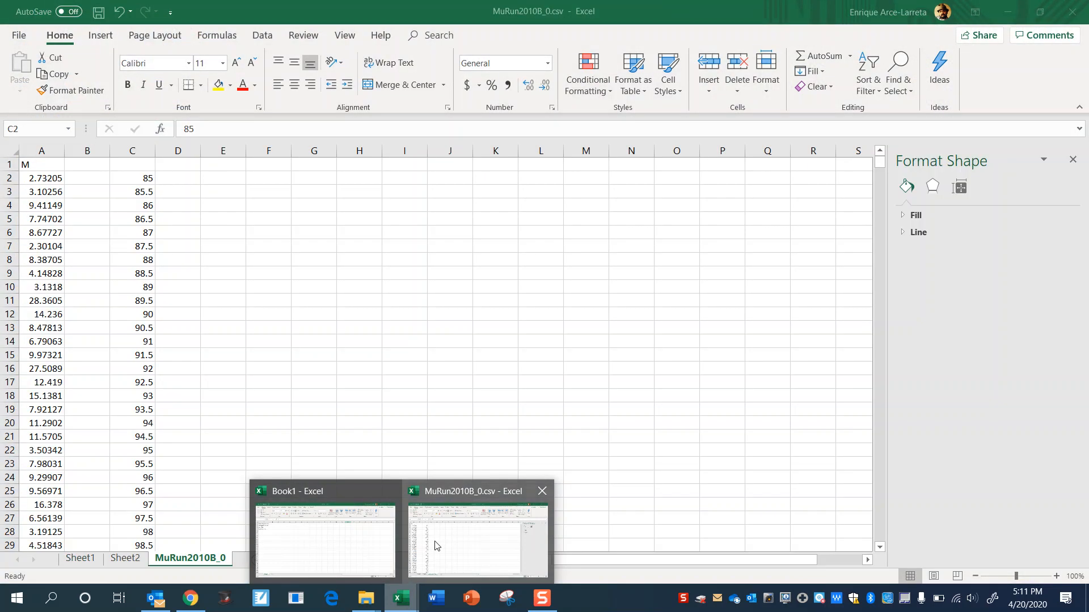
pyautogui.click(436, 545)
pyautogui.click(295, 367)
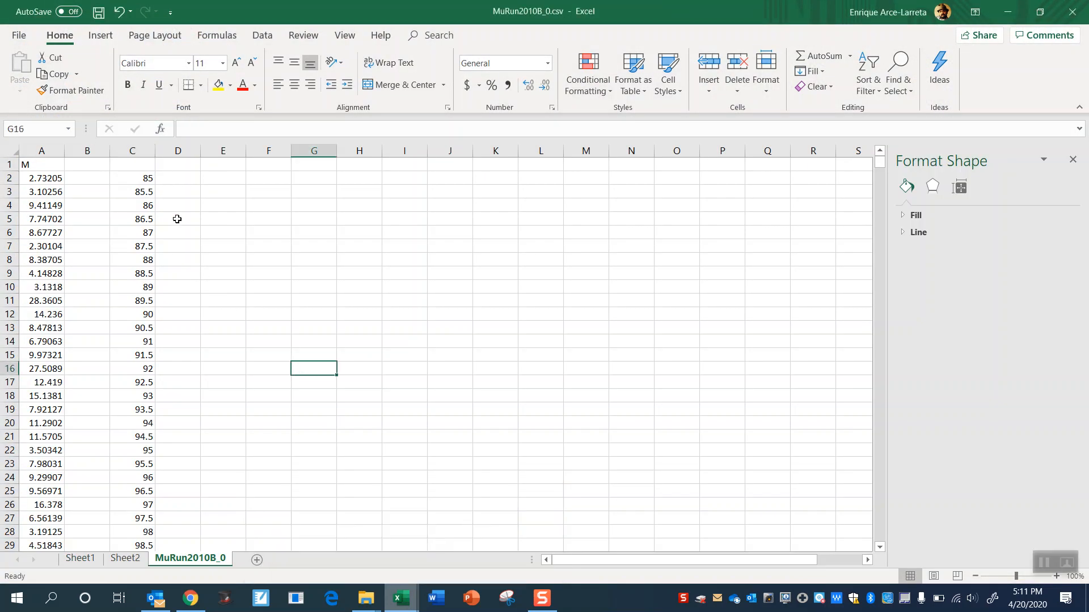
# - Check the 0.5-wide bins from 85 to 100 in column C, and examine the histogram and frequency table on Sheet2
pyautogui.click(135, 184)
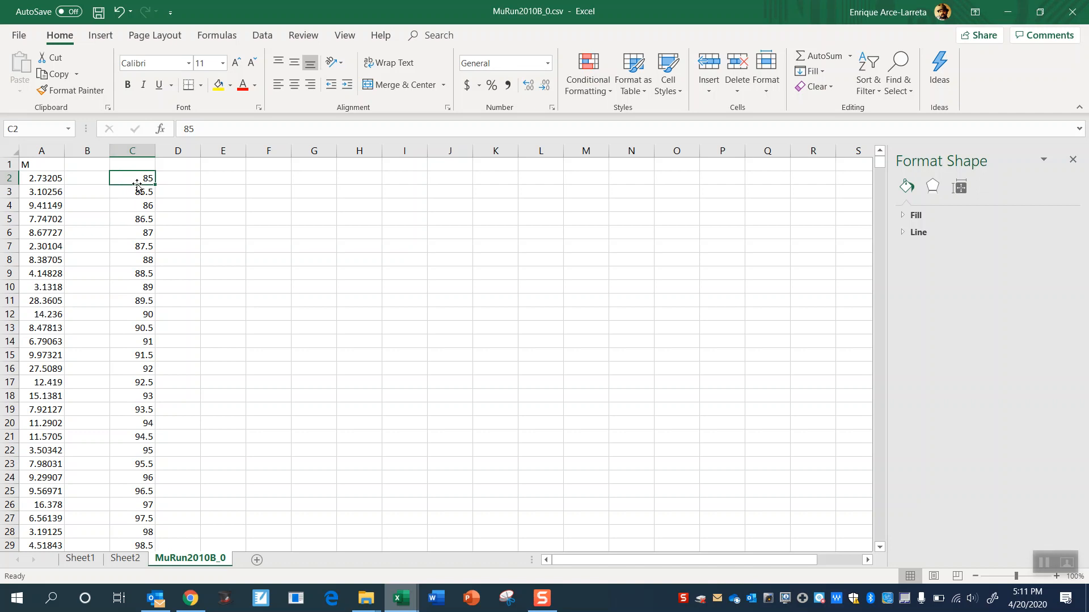
pyautogui.click(135, 313)
pyautogui.scroll(-2, 134, 313)
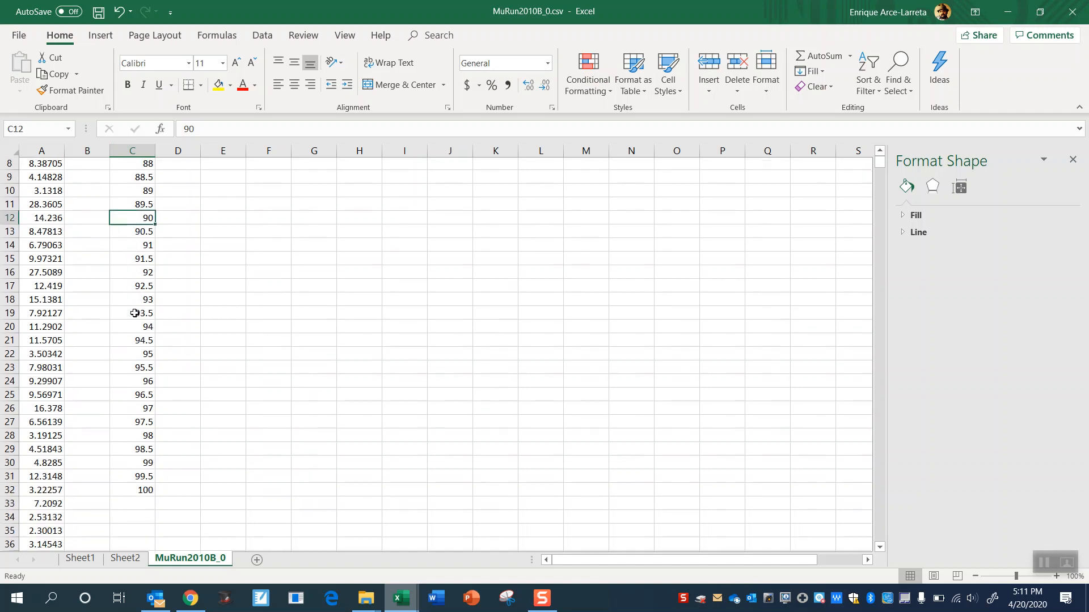
pyautogui.scroll(3, 134, 314)
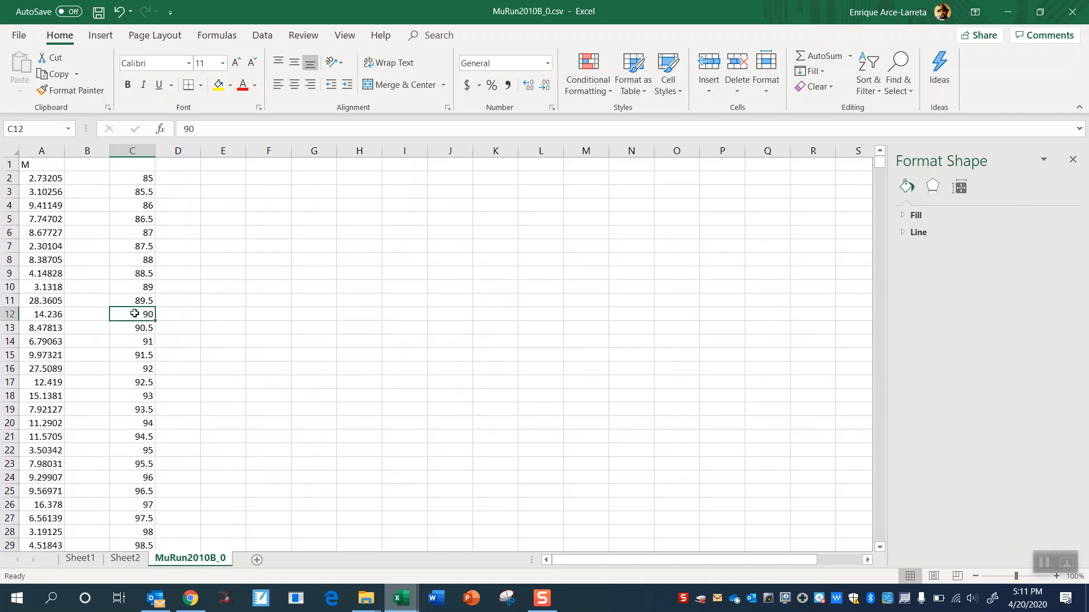
pyautogui.click(126, 191)
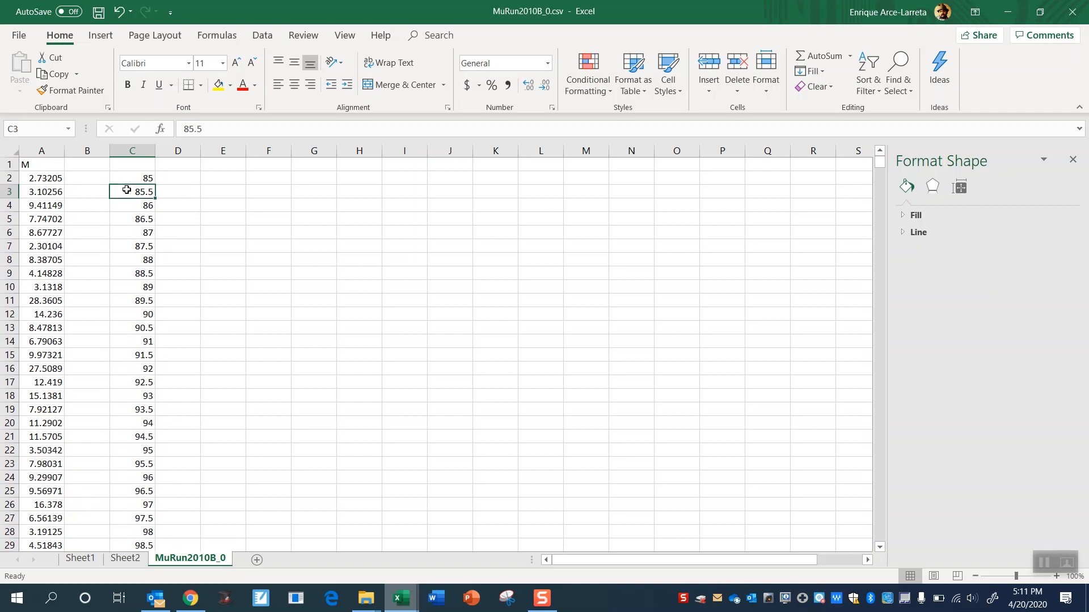
pyautogui.click(124, 559)
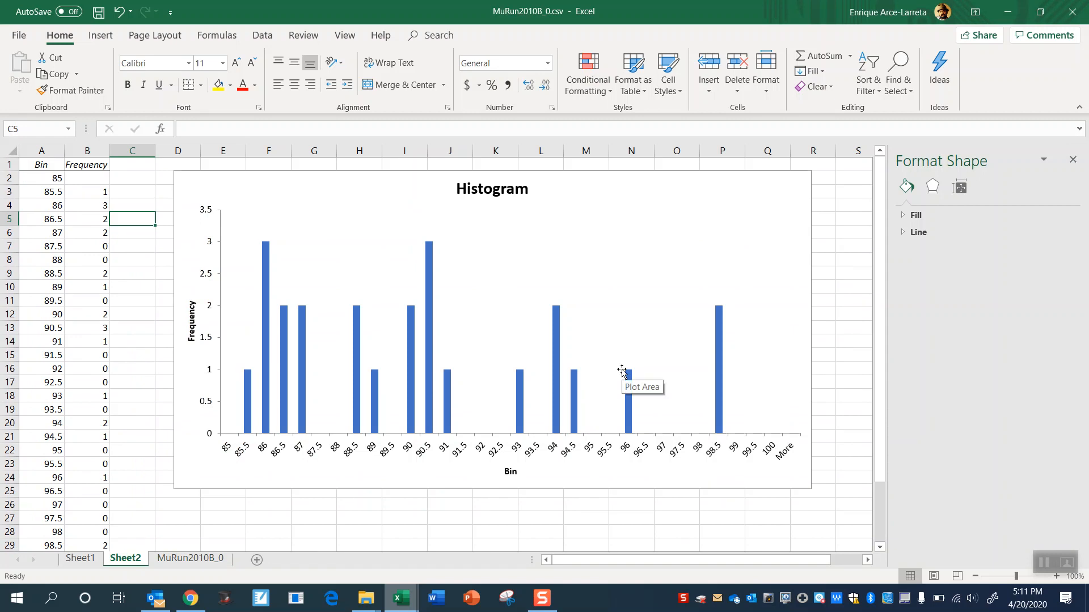
pyautogui.moveTo(247, 432)
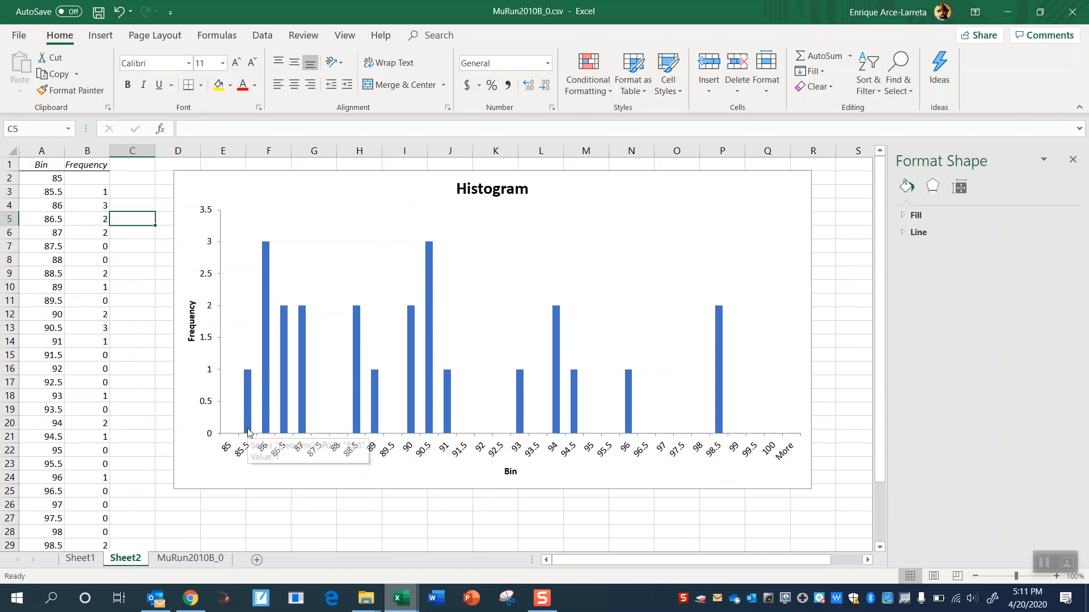
pyautogui.click(113, 364)
pyautogui.click(86, 372)
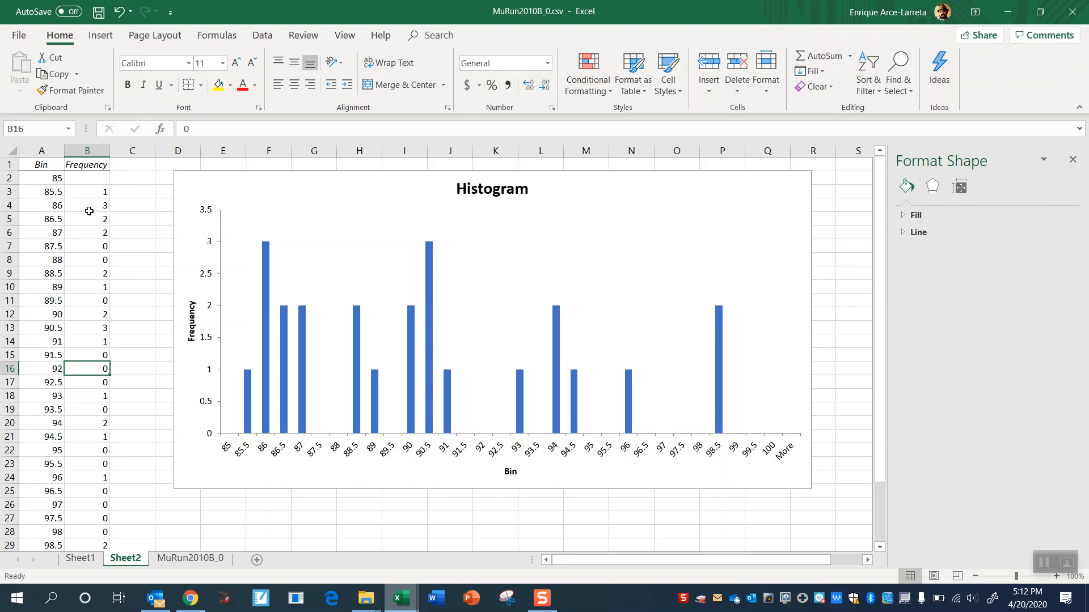
pyautogui.click(98, 179)
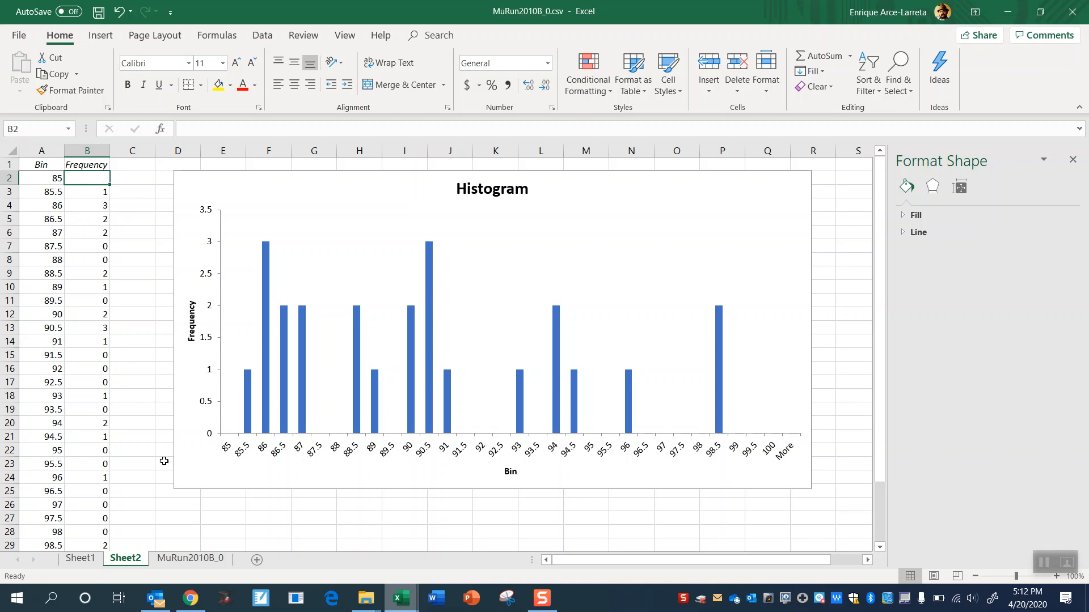
# - Review the M values in column A and the bin range in column C of the MuRun2010B_0 sheet
pyautogui.click(168, 560)
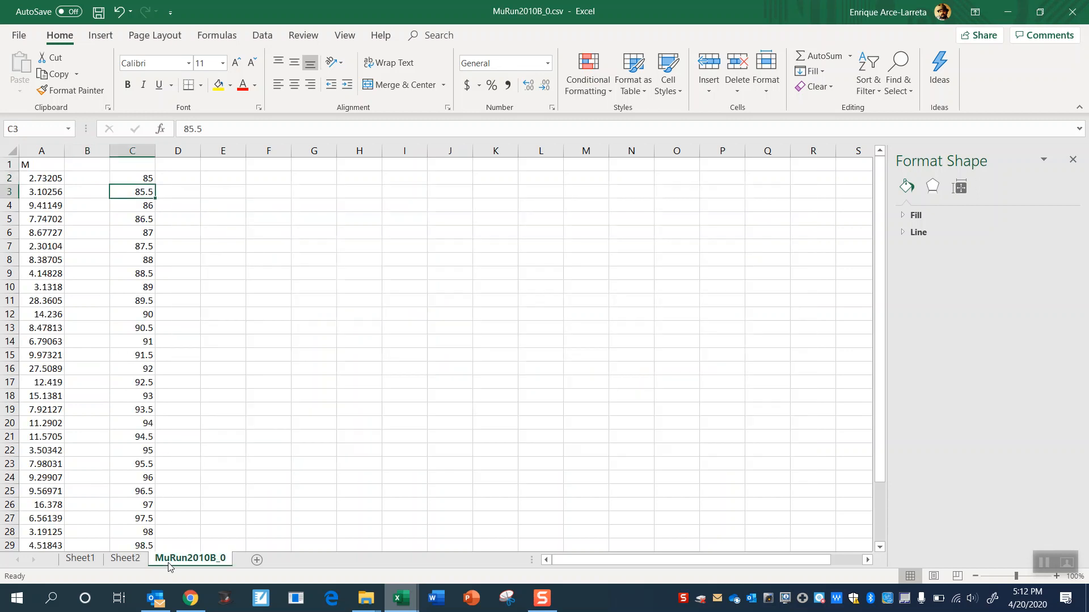
pyautogui.click(93, 256)
pyautogui.moveTo(49, 178); pyautogui.dragTo(51, 370)
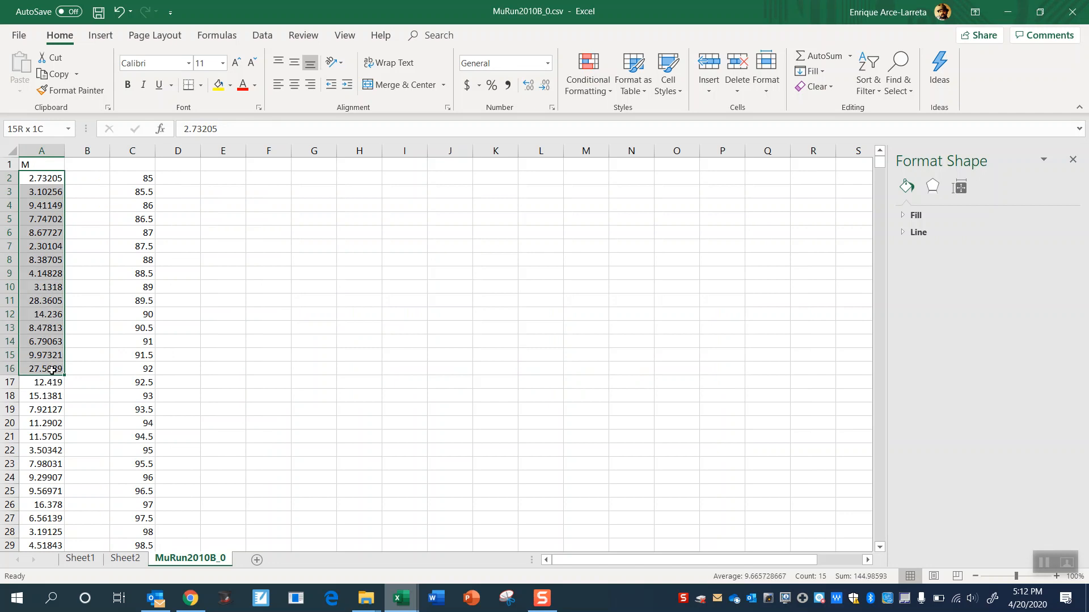
pyautogui.moveTo(138, 173); pyautogui.dragTo(136, 462)
pyautogui.click(138, 426)
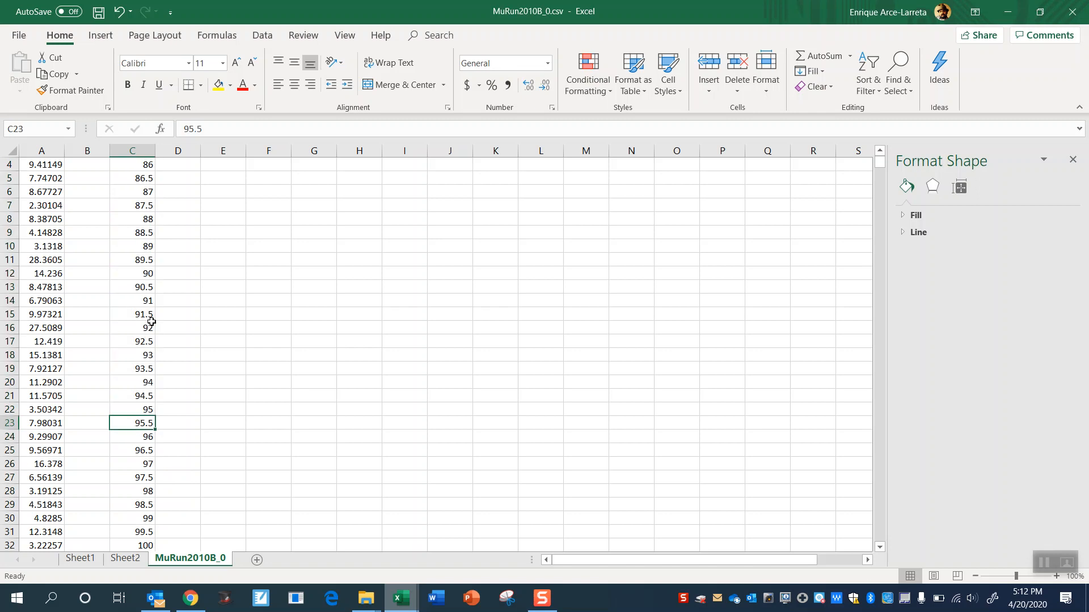
# - Enter 85 in cell E2 and 85.5 in cell E3 of the MuRun2010B_0 sheet
pyautogui.click(160, 374)
pyautogui.press('Up')
pyautogui.press('Up')
pyautogui.press('Up')
pyautogui.press('Up')
pyautogui.press('Up')
pyautogui.press('Up')
pyautogui.press('Up')
pyautogui.press('Up')
pyautogui.press('Up')
pyautogui.press('Up')
pyautogui.press('Up')
pyautogui.press('Up')
pyautogui.press('Up')
pyautogui.press('Up')
pyautogui.press('Up')
pyautogui.press('Up')
pyautogui.press('Up')
pyautogui.press('Up')
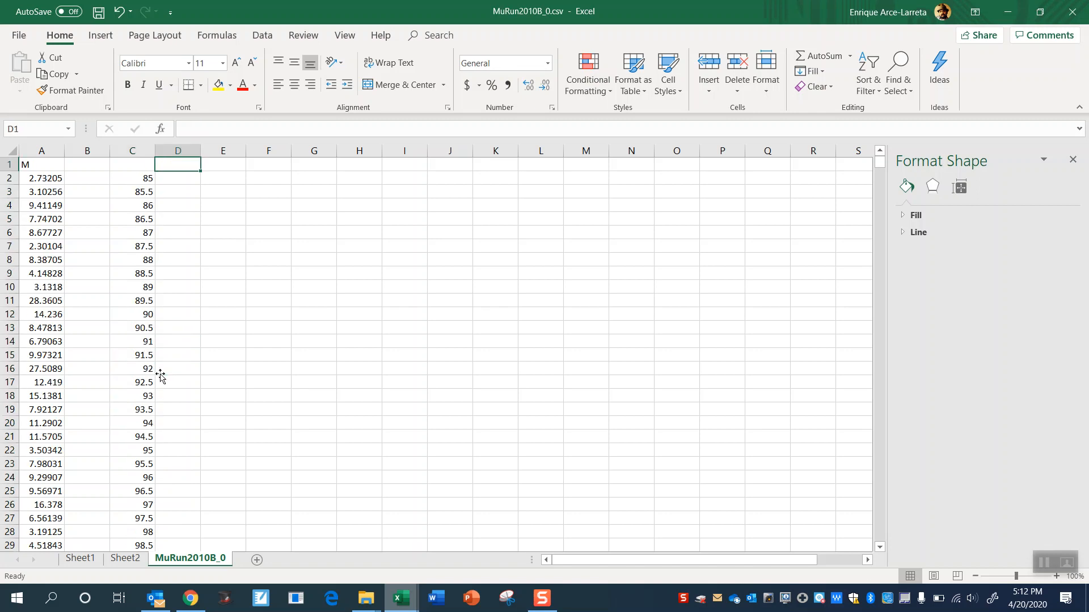
pyautogui.press('Right')
pyautogui.press('Down')
pyautogui.press('Down')
pyautogui.press('Left')
pyautogui.press('Up')
pyautogui.press('Right')
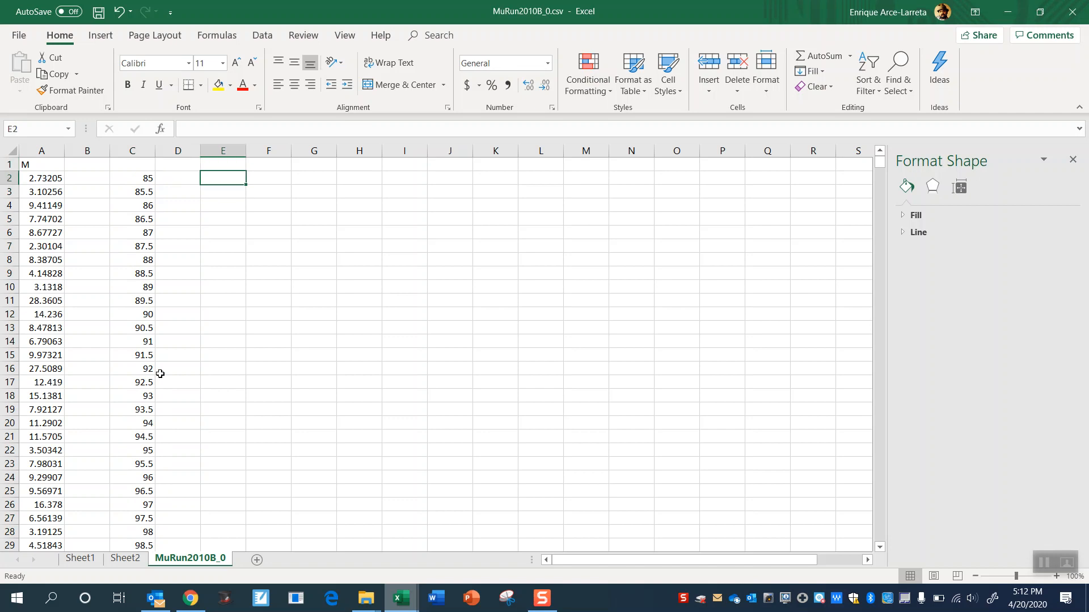
pyautogui.write('85')
pyautogui.press('Return')
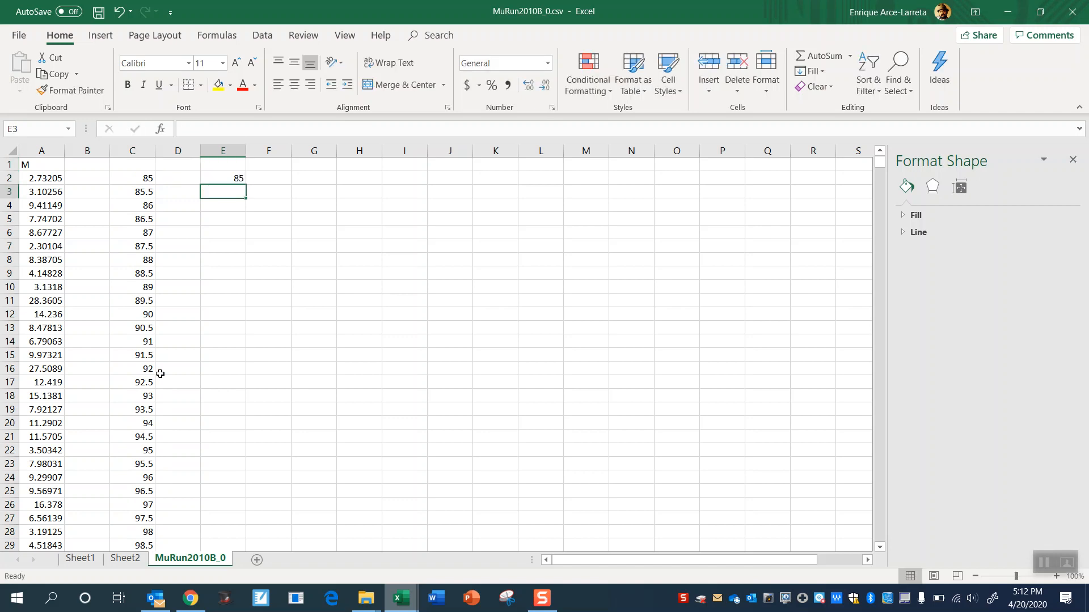
pyautogui.write('85.5')
pyautogui.press('Return')
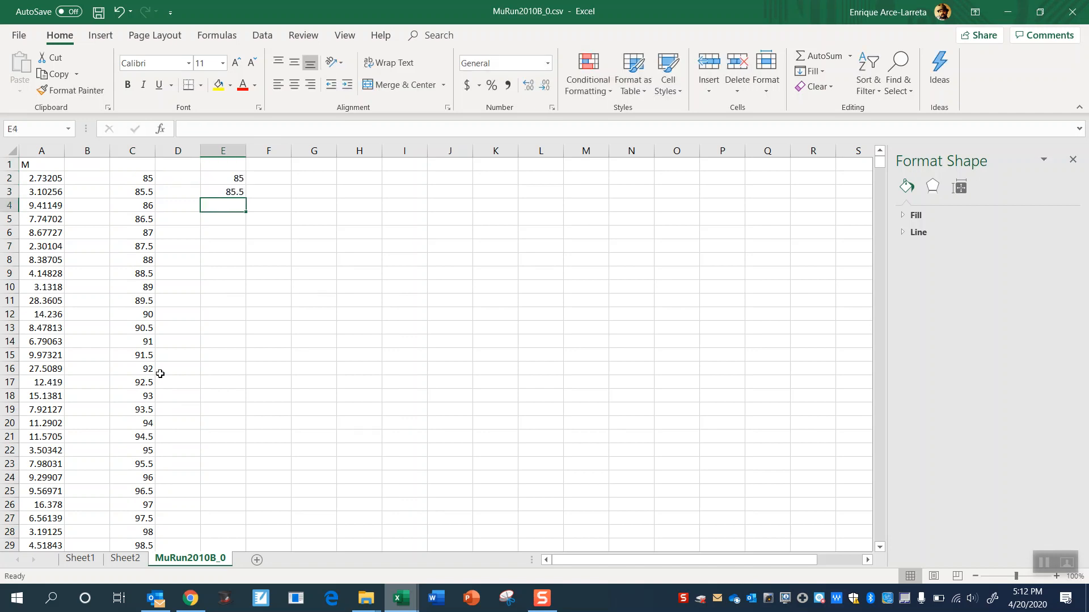
# - Extend the 85, 85.5 series down column E to 93 in cell E18
pyautogui.moveTo(219, 175); pyautogui.dragTo(227, 191)
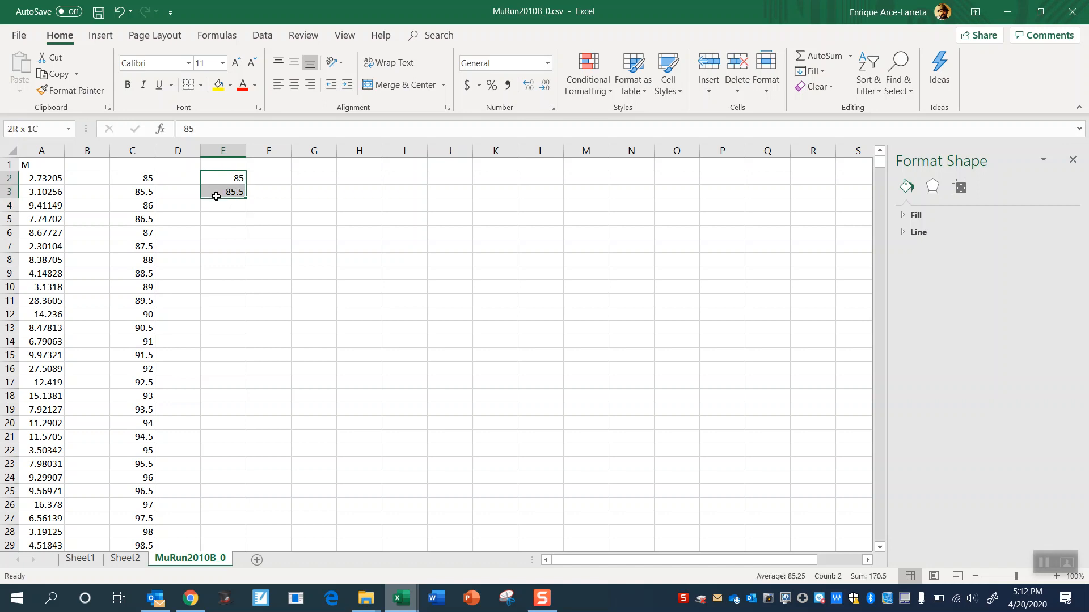
pyautogui.moveTo(246, 198); pyautogui.dragTo(244, 230)
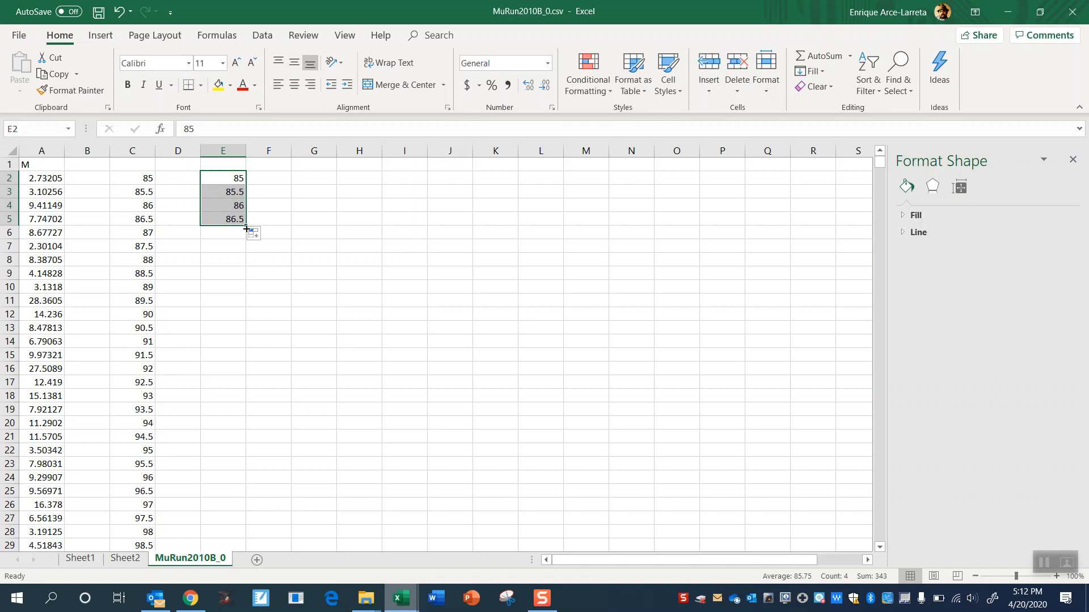
pyautogui.moveTo(246, 225); pyautogui.dragTo(243, 403)
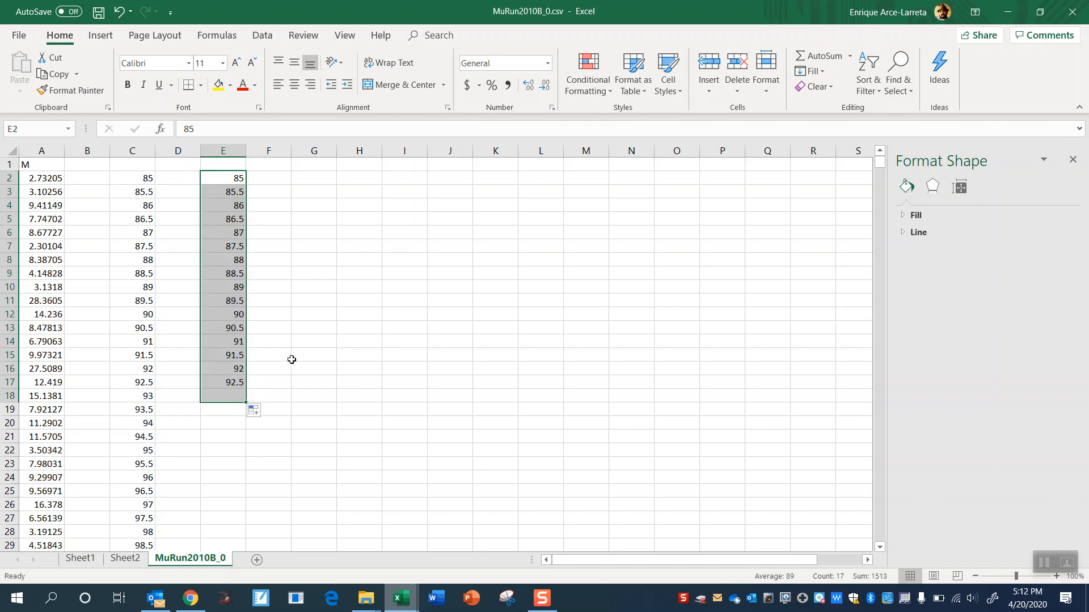
pyautogui.click(277, 252)
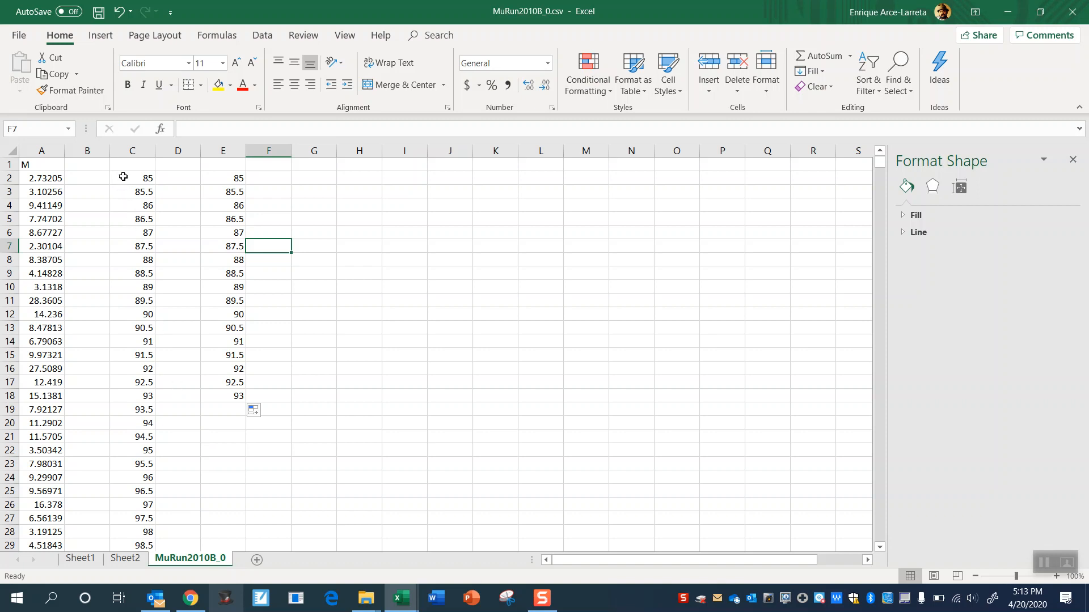
pyautogui.moveTo(123, 177); pyautogui.dragTo(237, 180)
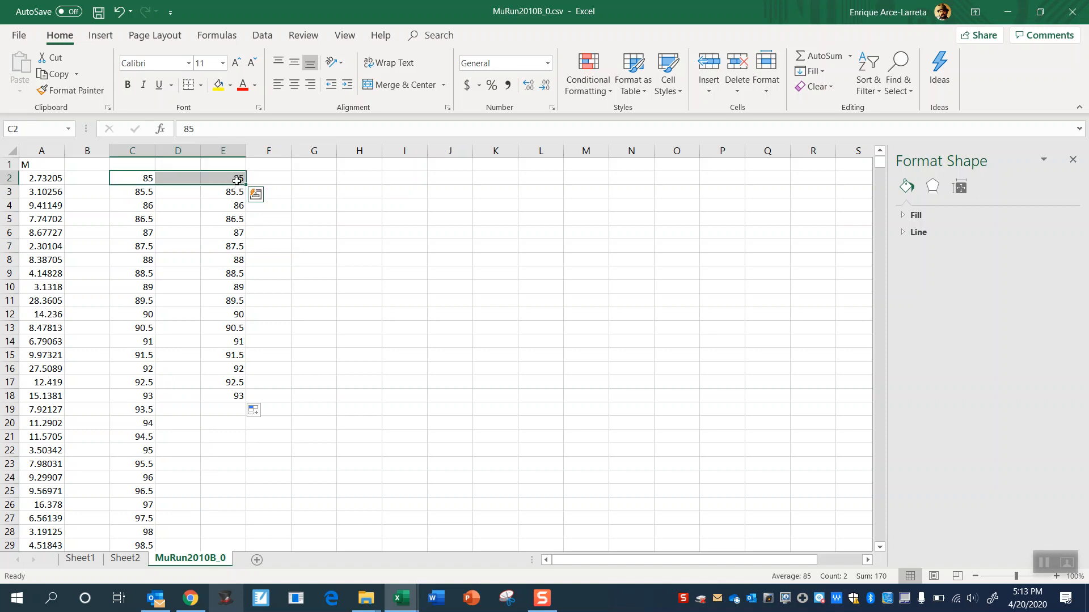
pyautogui.rightClick(237, 179)
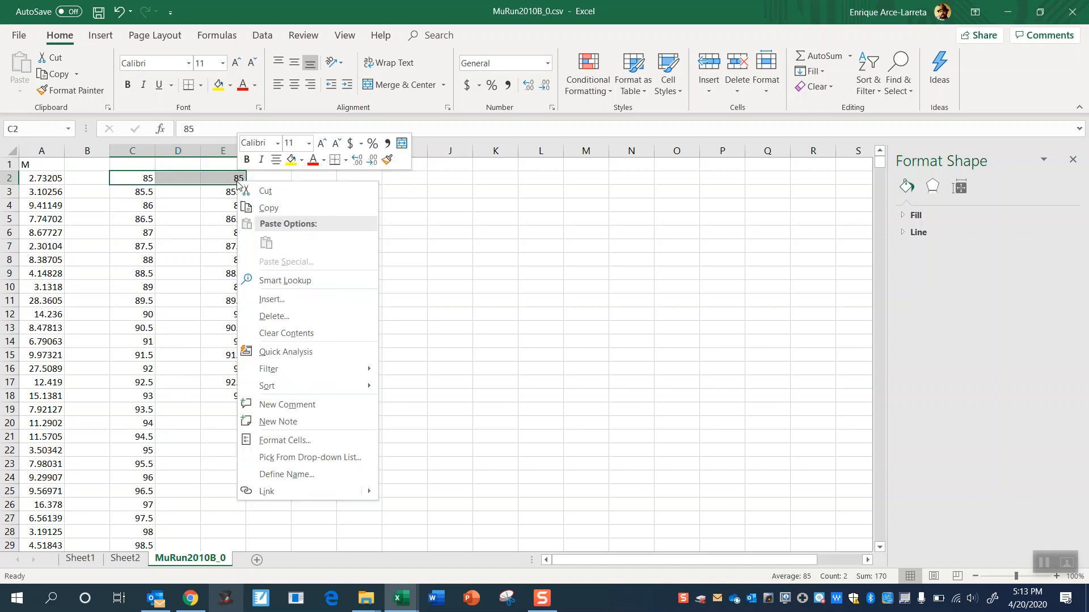
pyautogui.click(272, 316)
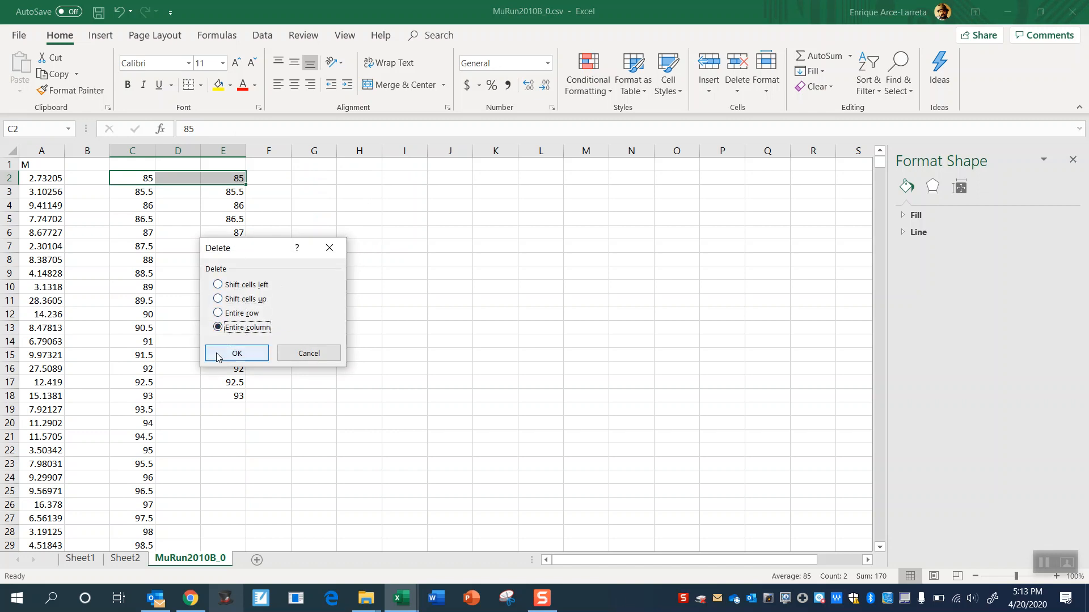
pyautogui.click(320, 363)
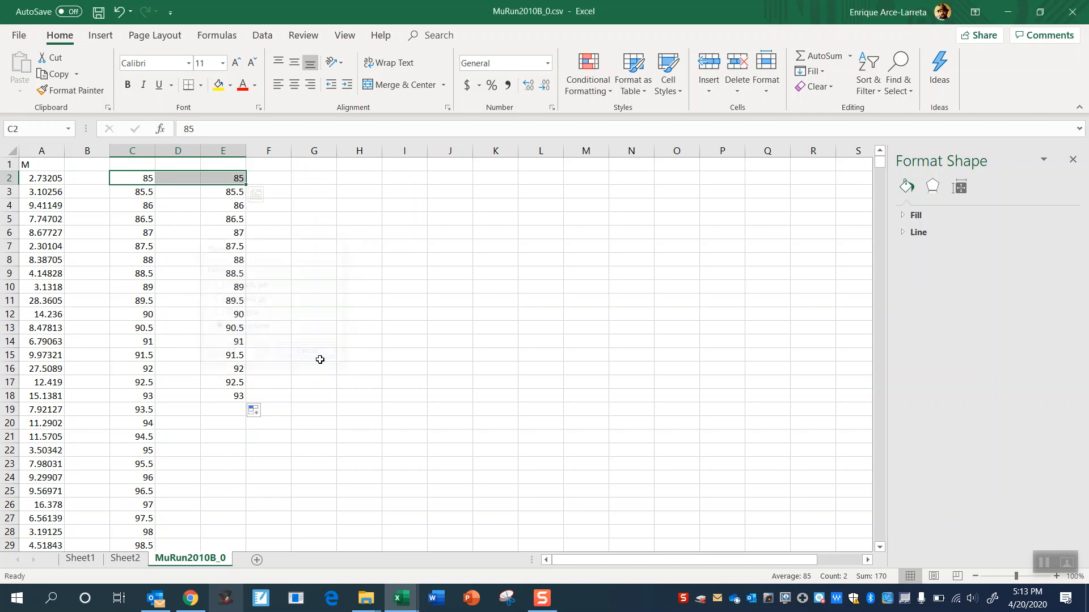
# - Capture a rectangular snip of the whole histogram chart on Sheet2 with Snipping Tool
pyautogui.click(126, 558)
pyautogui.click(276, 511)
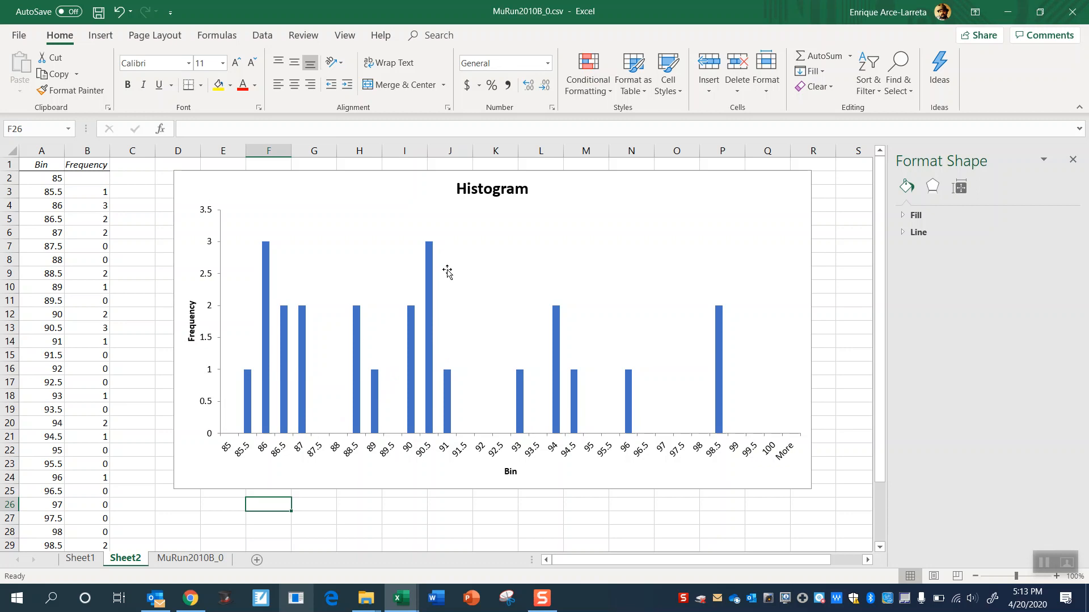
pyautogui.click(506, 598)
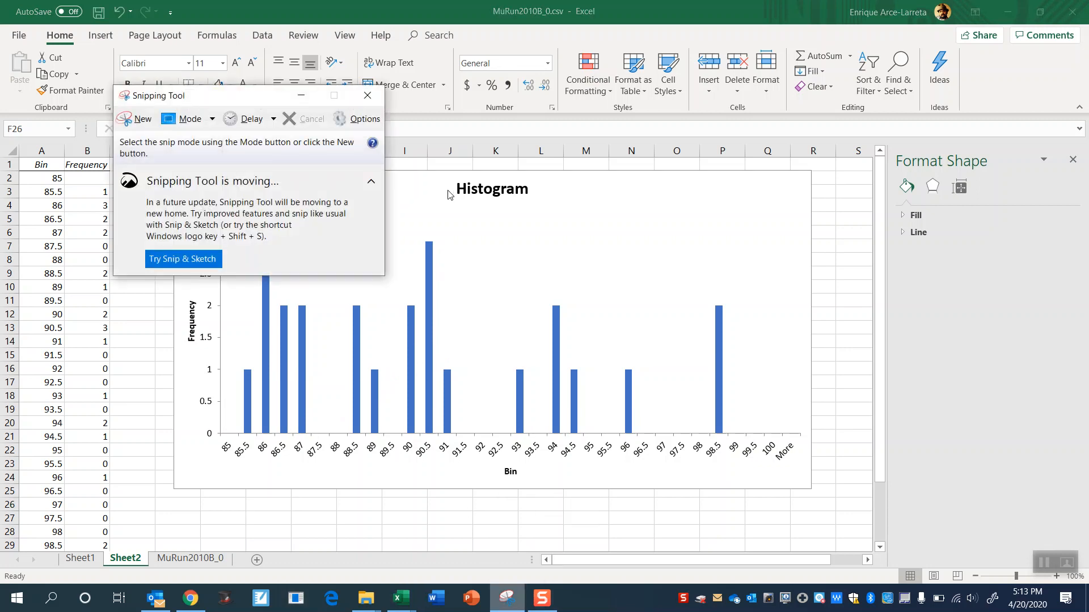
pyautogui.click(136, 120)
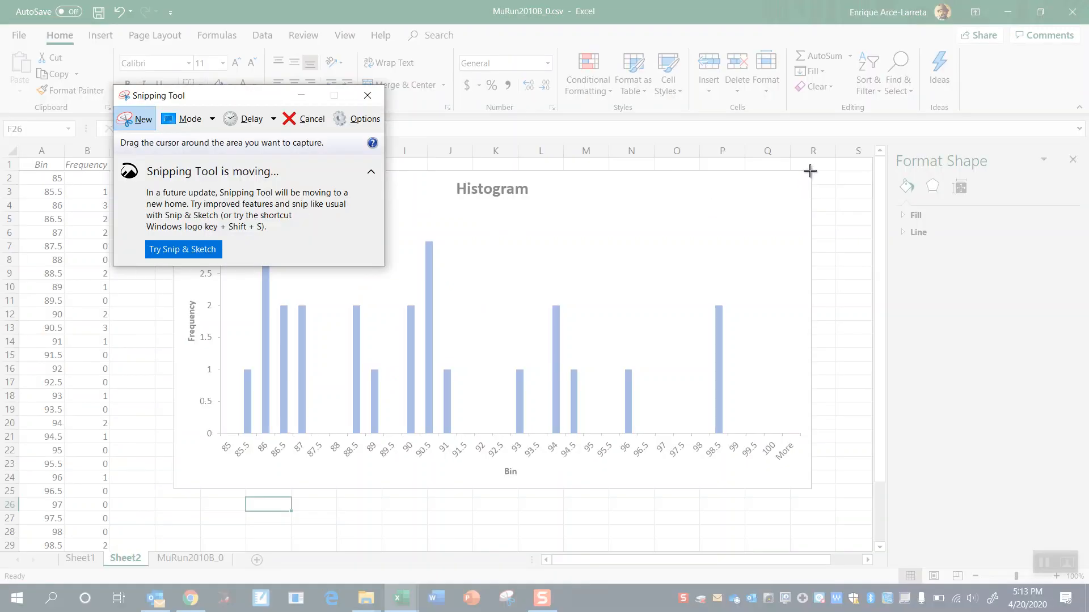
pyautogui.moveTo(809, 171); pyautogui.dragTo(173, 493)
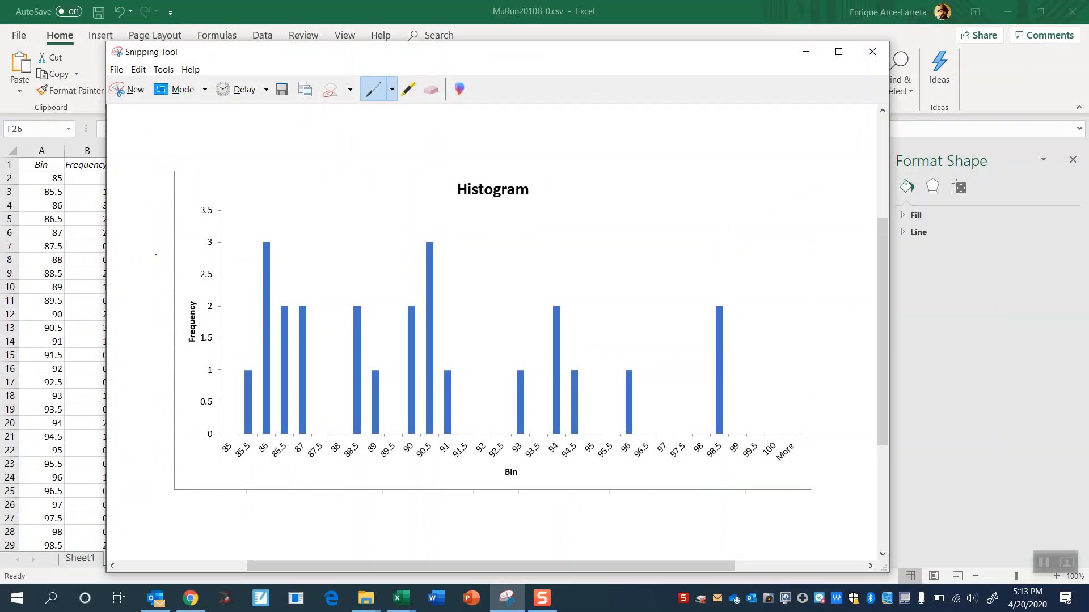
# - Copy the captured histogram snip to the clipboard and open Word
pyautogui.click(117, 70)
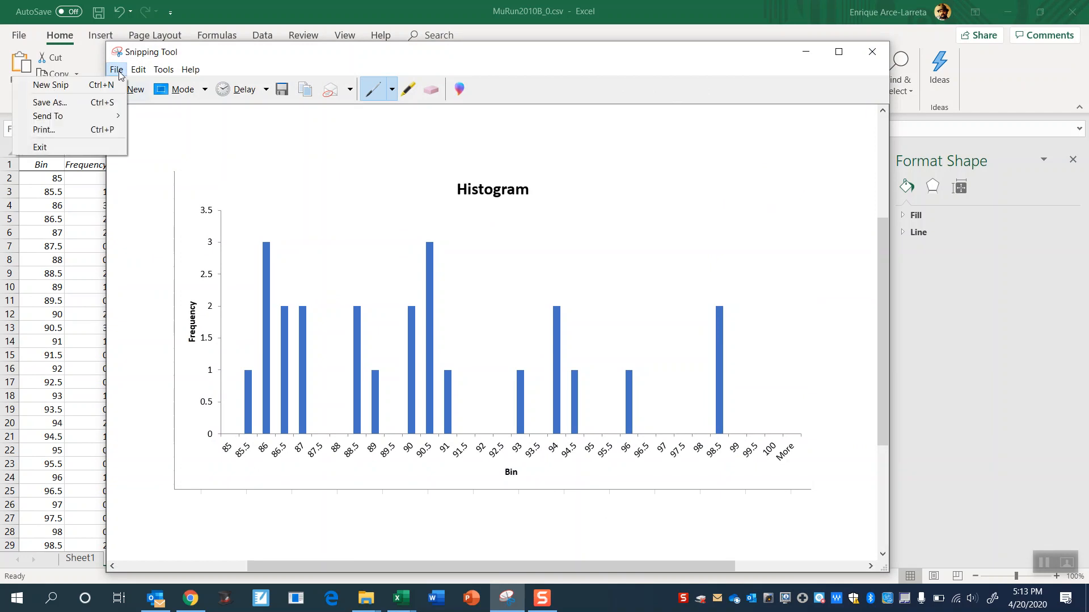
pyautogui.moveTo(138, 71)
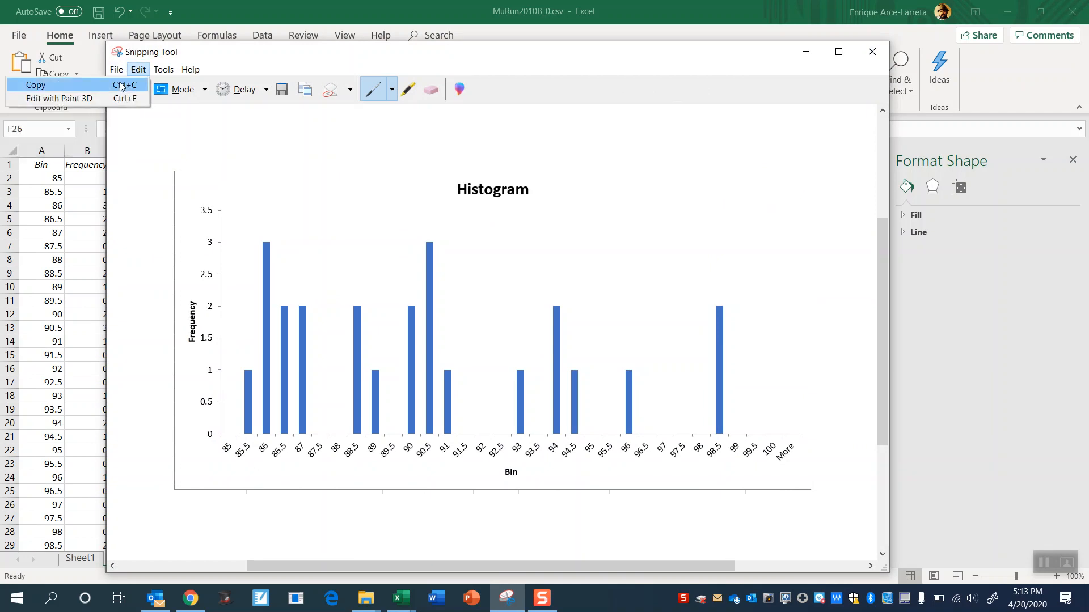
pyautogui.click(120, 85)
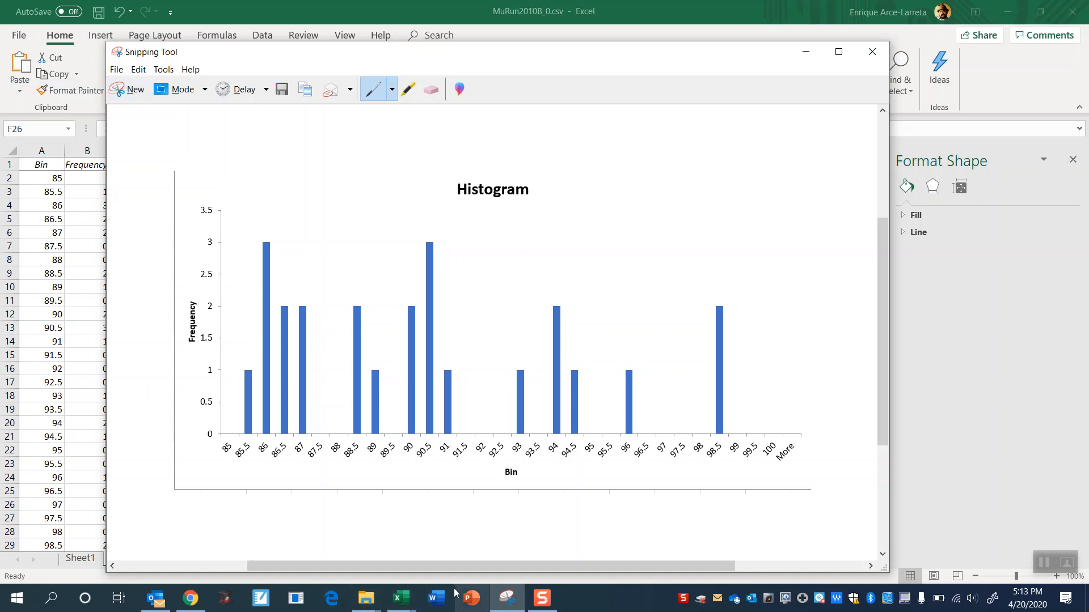
pyautogui.click(438, 599)
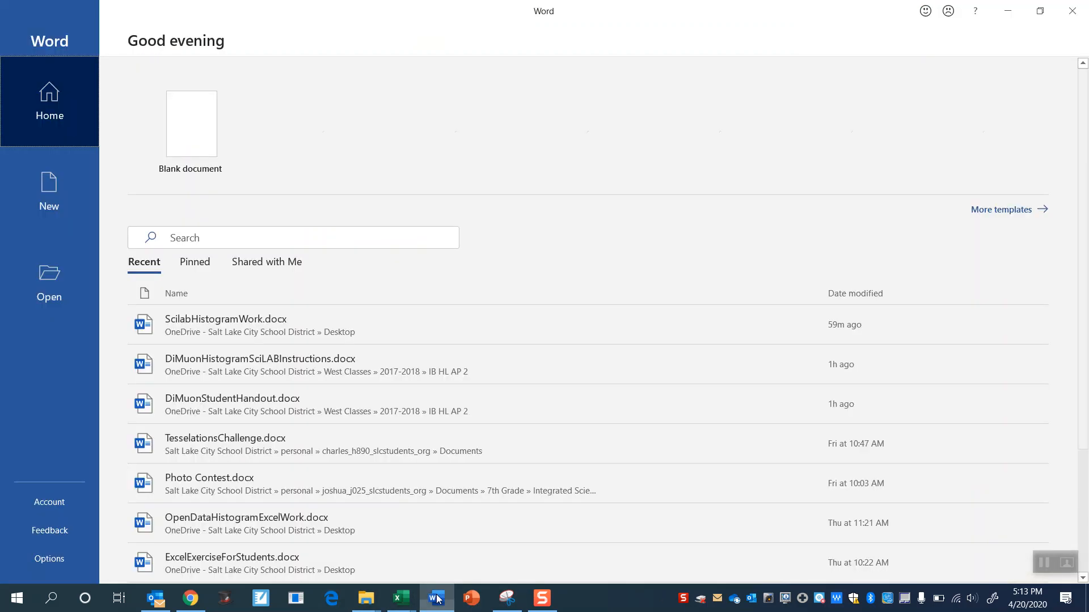
# - Create a blank document, paste the histogram snip and add the line "This is my work" below it
pyautogui.click(192, 142)
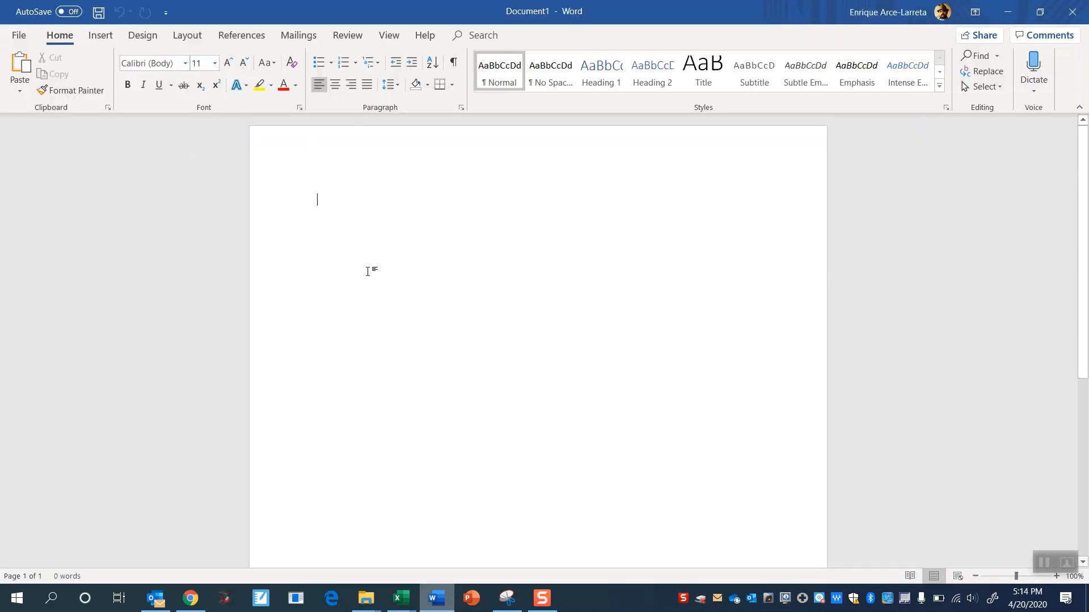
pyautogui.hotkey('ctrl', 'v')
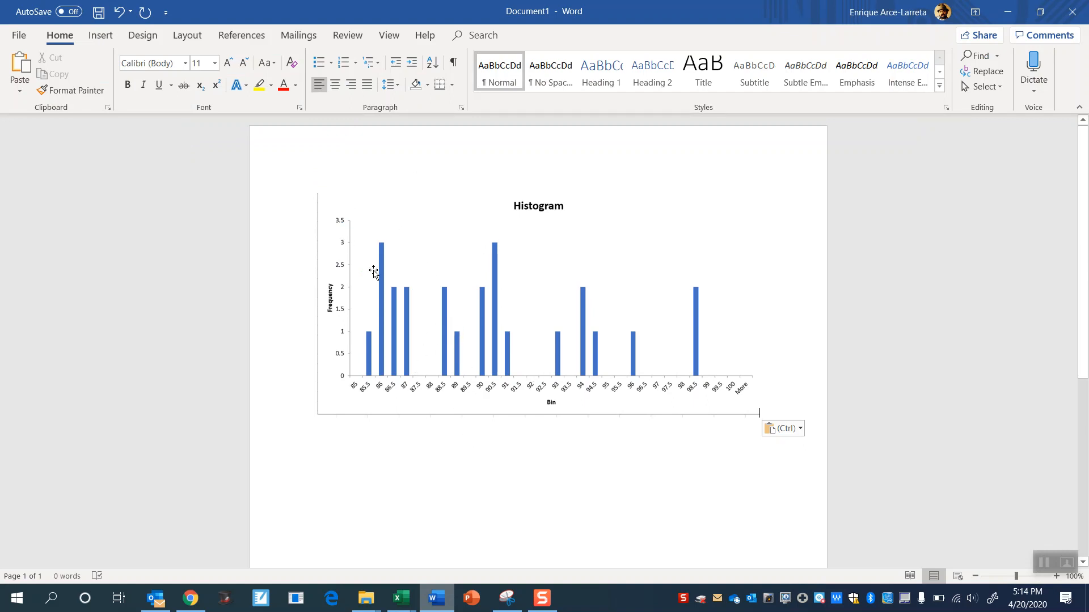
pyautogui.press('Return')
pyautogui.write('This is my work')
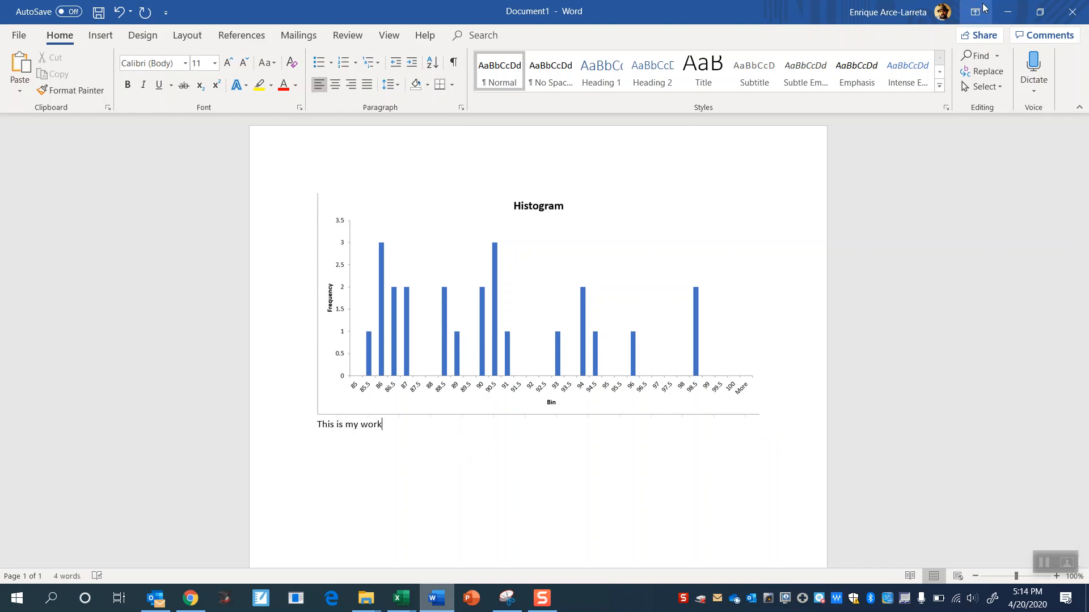
# - Minimize Word and close Snipping Tool without saving the snip
pyautogui.click(1007, 12)
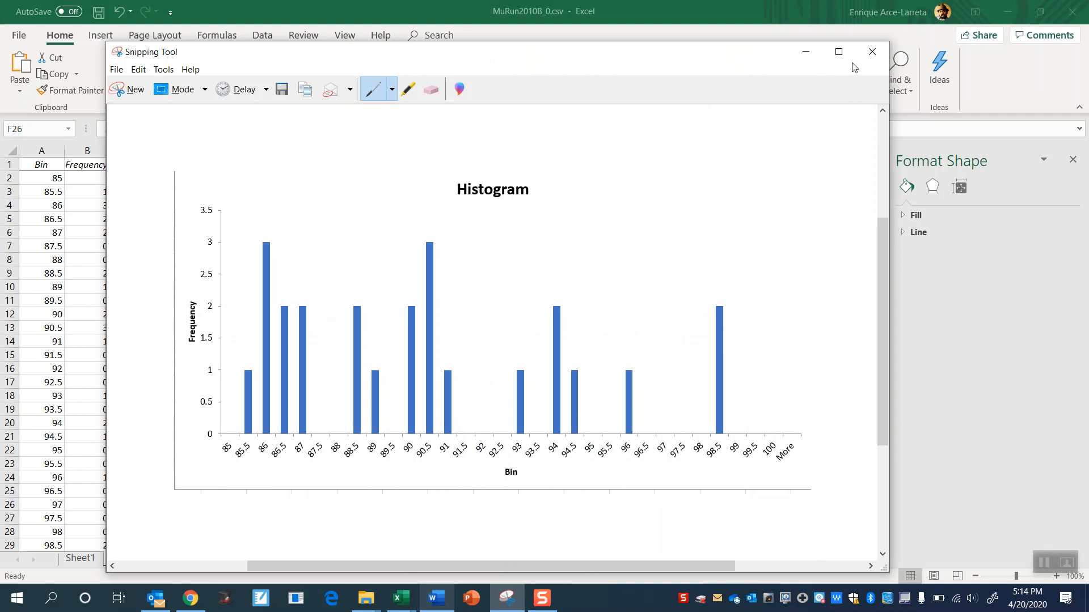
pyautogui.click(872, 52)
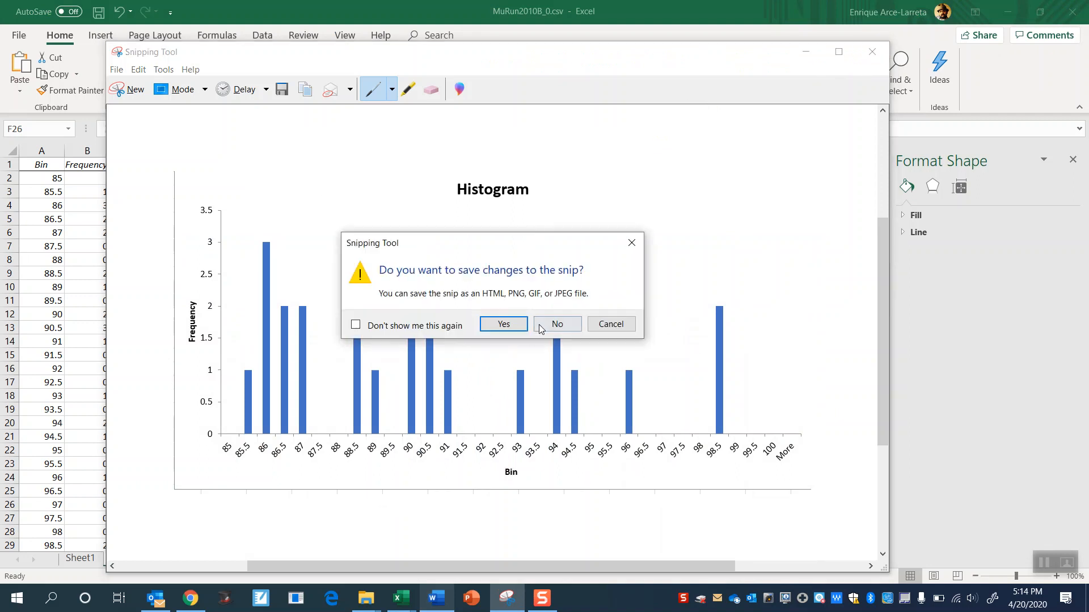
pyautogui.click(546, 328)
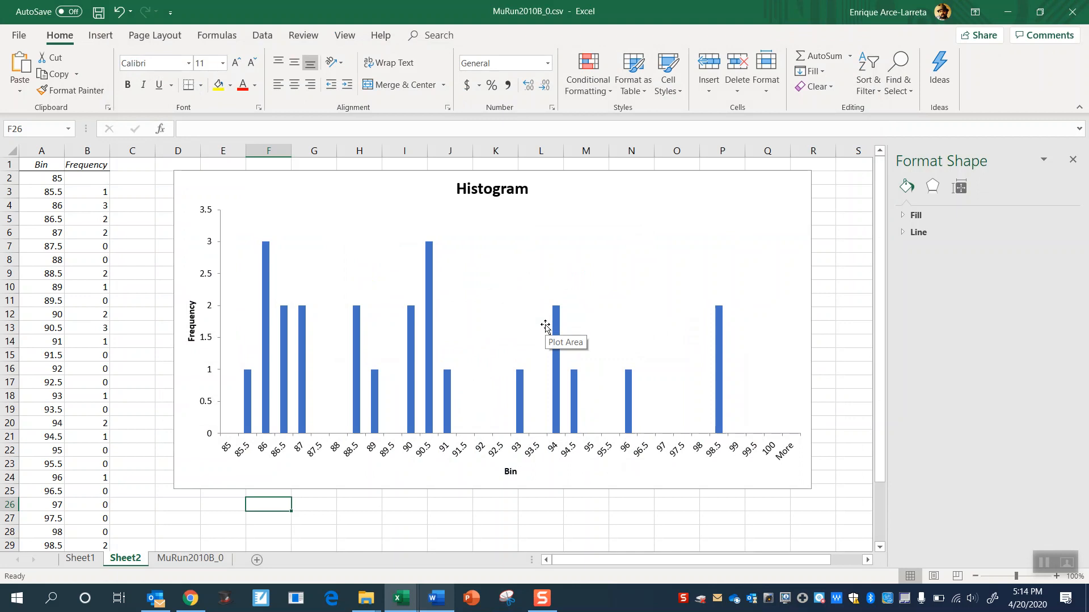
# - Delete the entire columns C through E, which hold the bin series, from the MuRun2010B_0 sheet
pyautogui.click(828, 206)
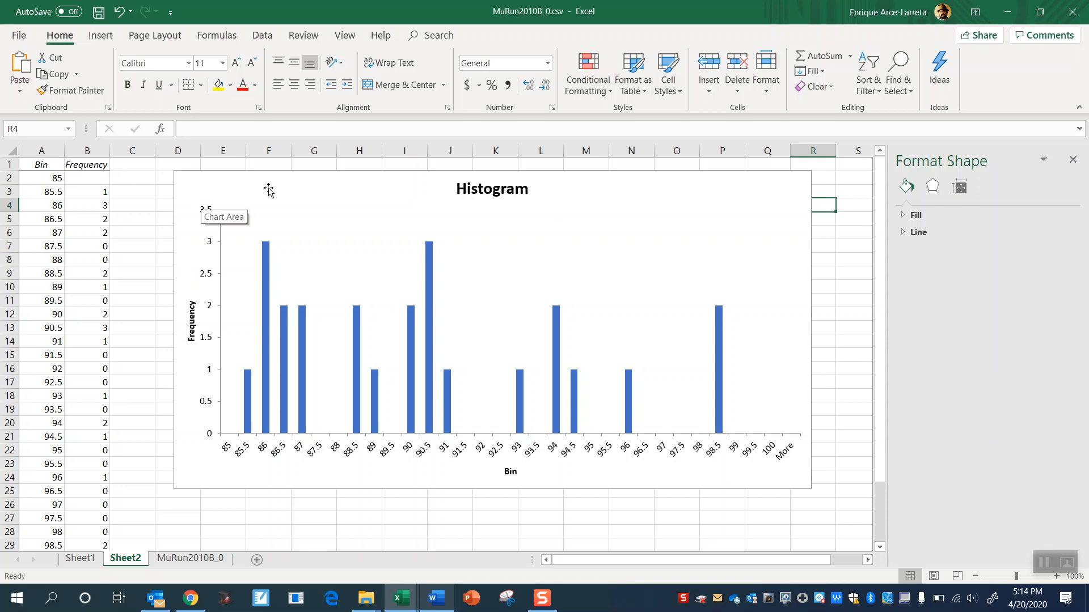
pyautogui.click(190, 559)
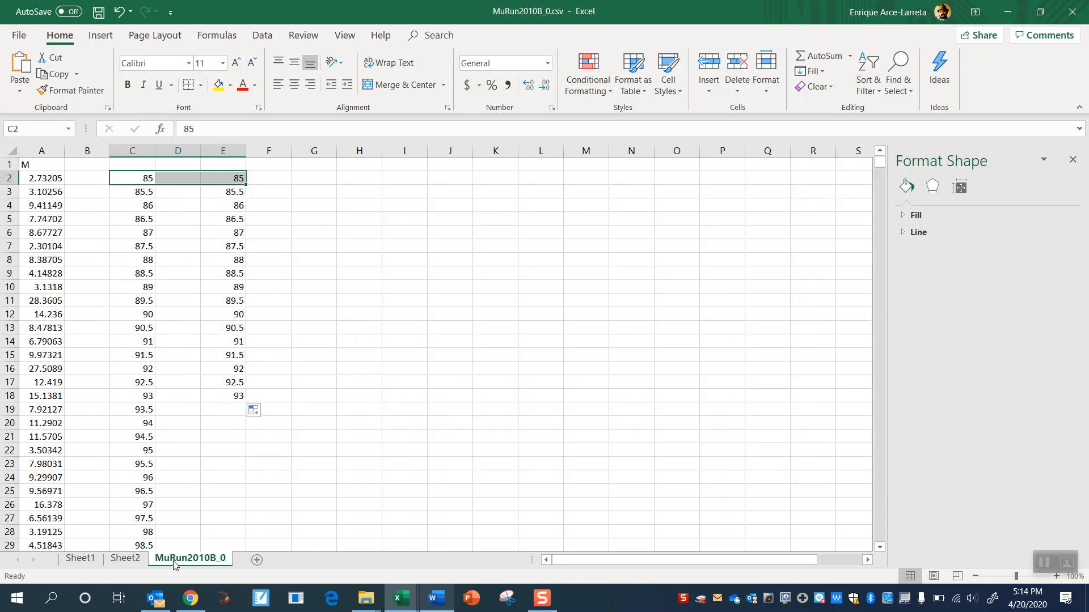
pyautogui.rightClick(177, 179)
pyautogui.click(258, 313)
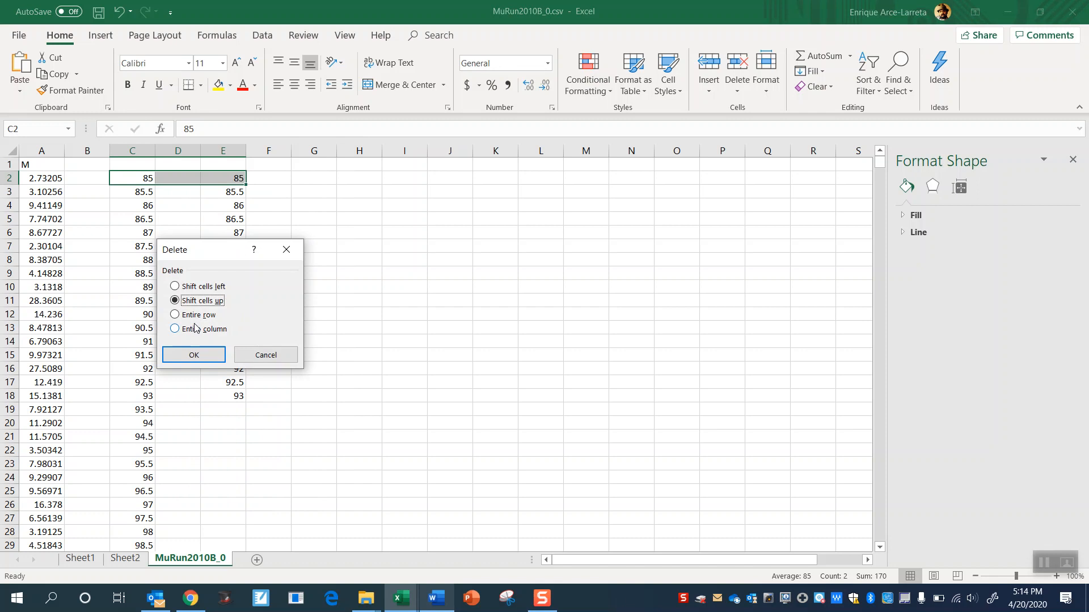
pyautogui.click(195, 329)
pyautogui.click(195, 353)
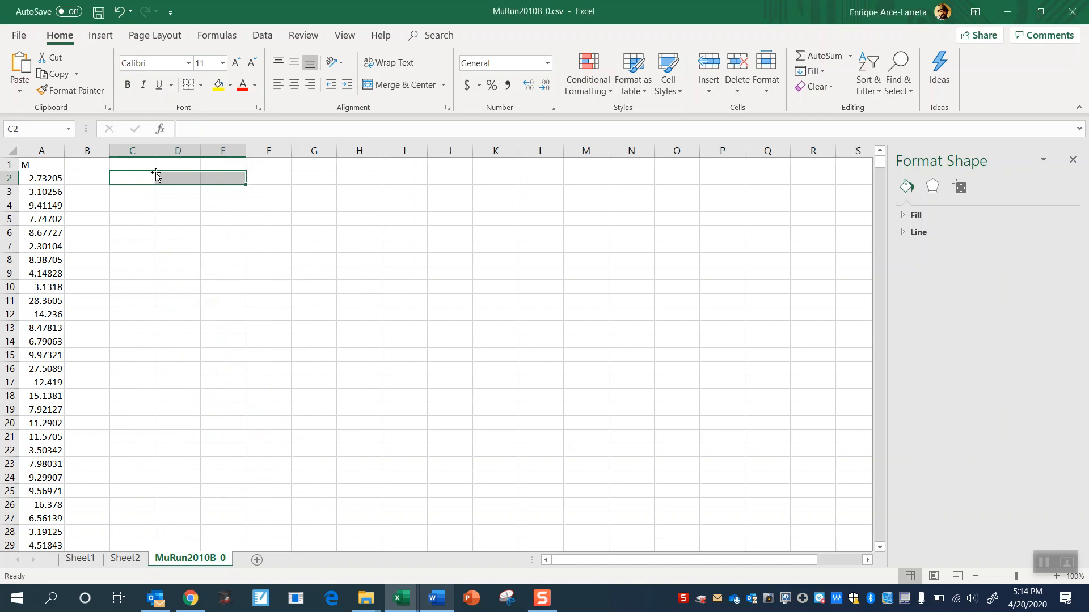
pyautogui.click(101, 217)
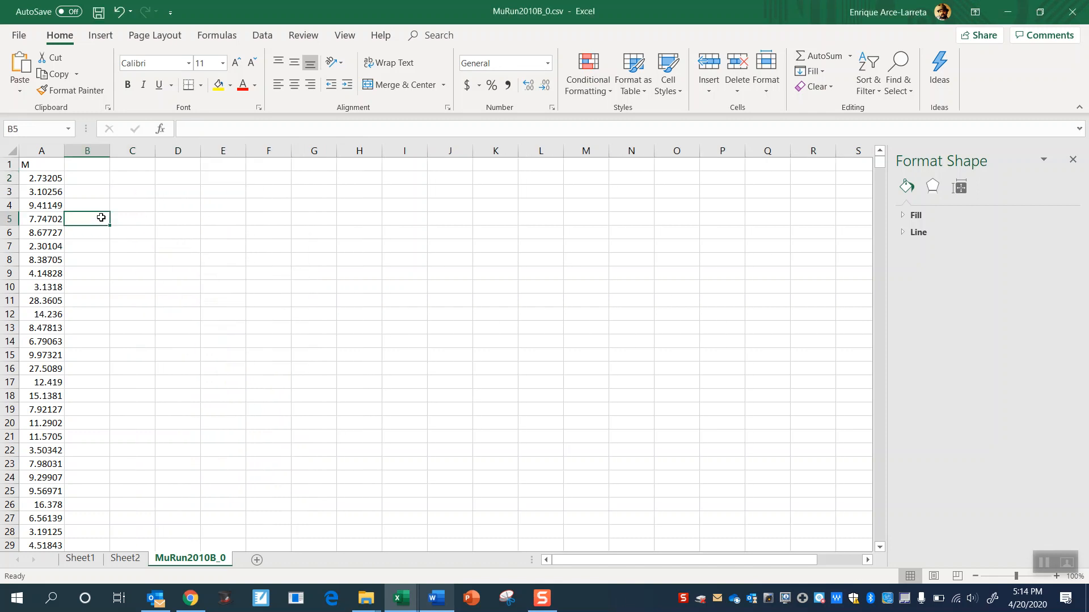
# - Save MuRun2010B_0.csv and minimize both open Excel workbooks to reach the desktop
pyautogui.click(38, 176)
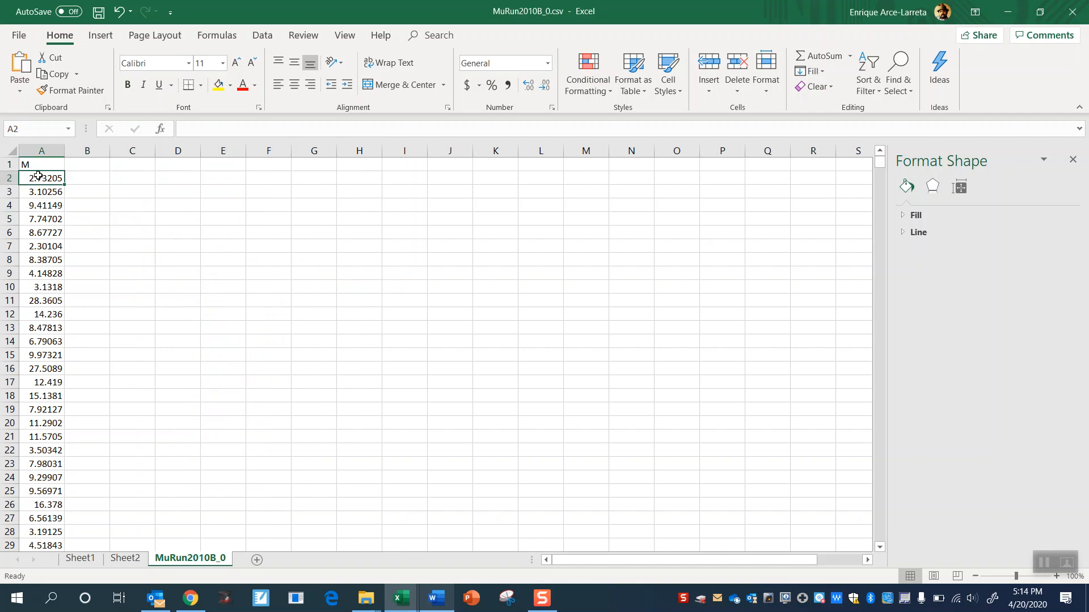
pyautogui.click(20, 36)
pyautogui.click(35, 197)
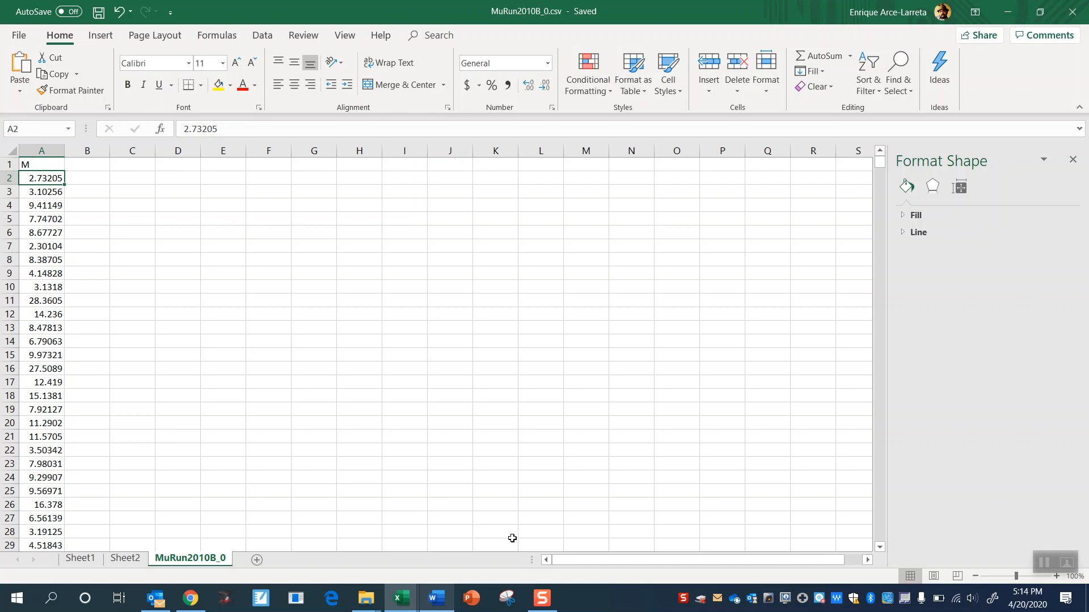
pyautogui.click(1008, 11)
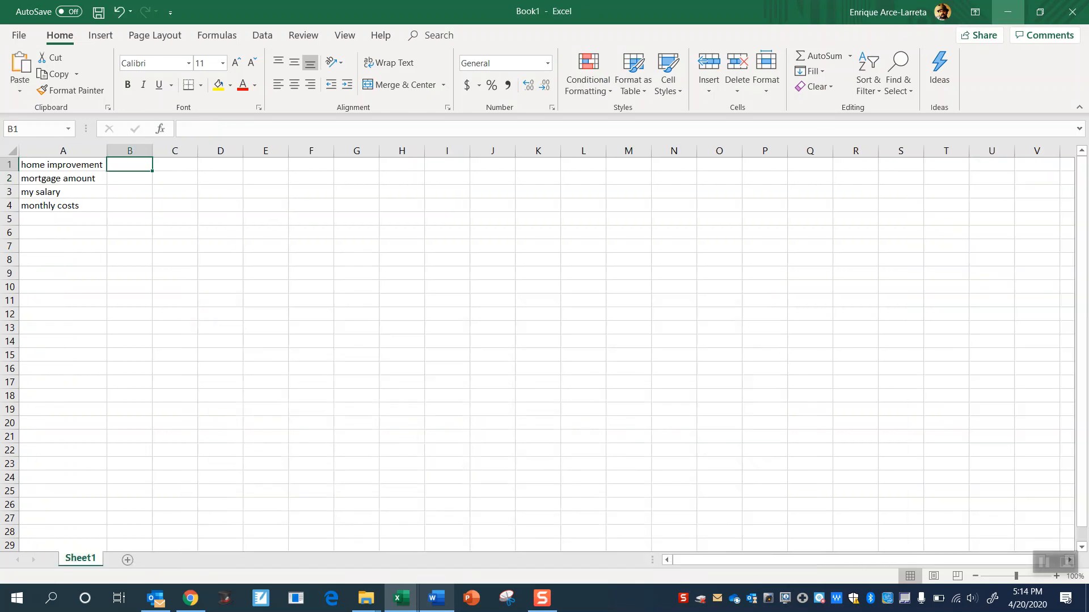
pyautogui.click(1008, 11)
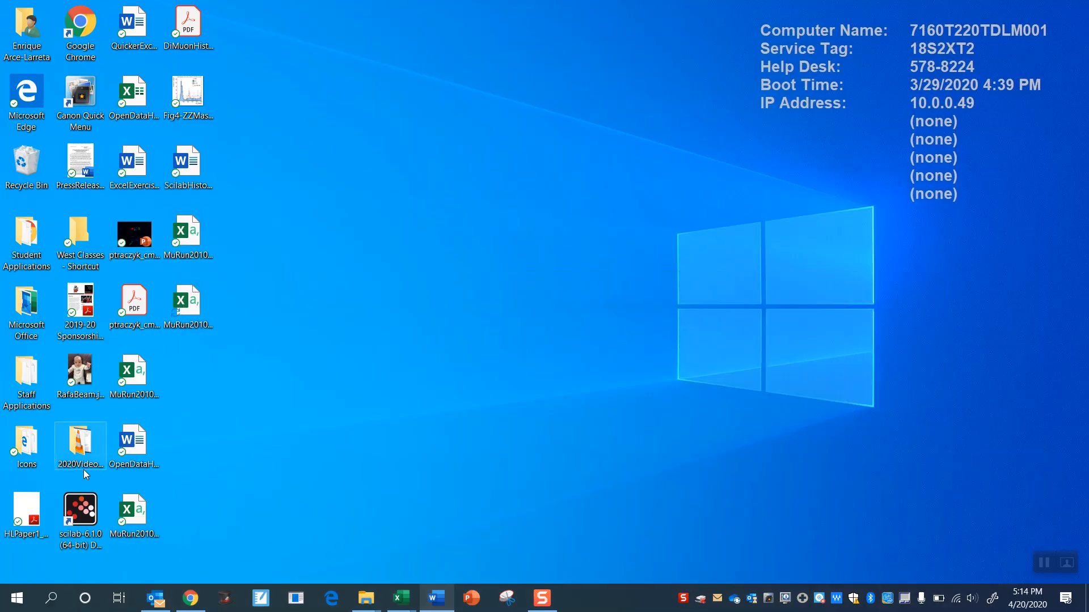
# - View the beamline baby photo stored on the desktop and close it
pyautogui.click(90, 373)
pyautogui.doubleClick(89, 373)
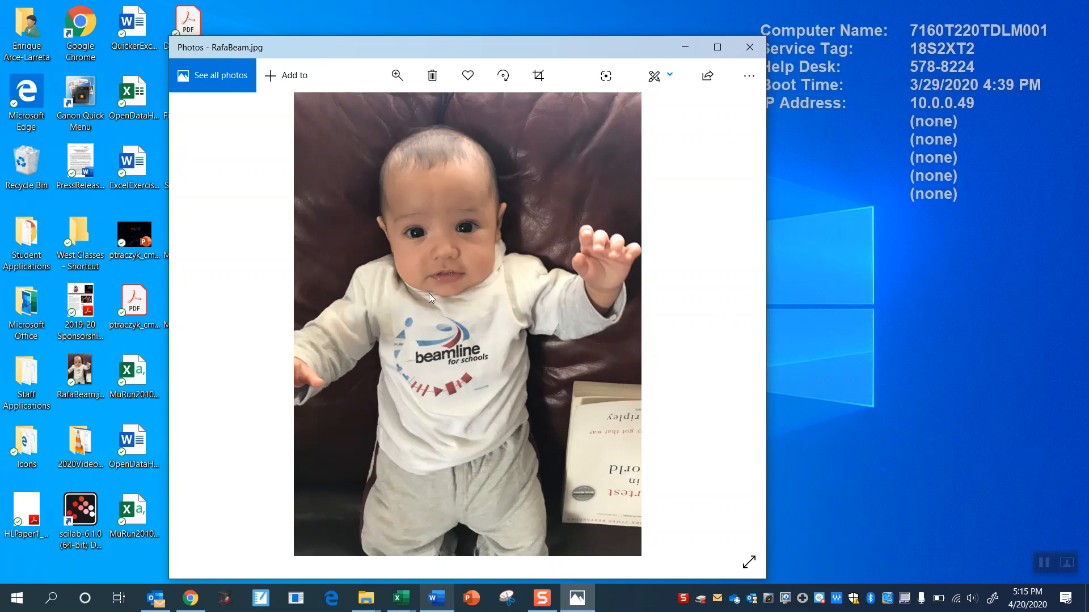
pyautogui.click(747, 49)
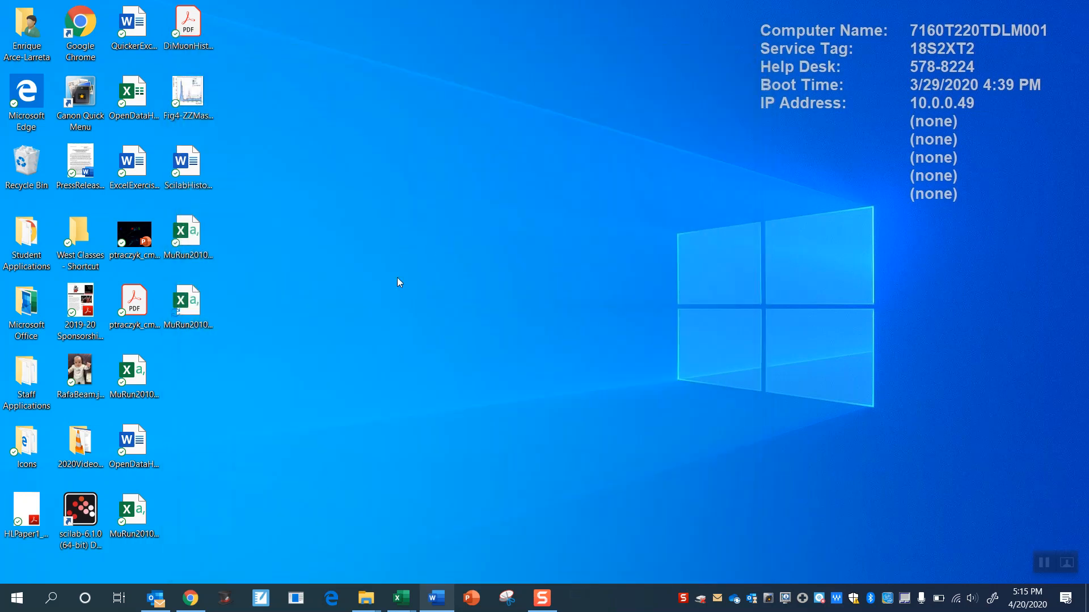
# - Launch Scilab 6.1.0 from the desktop and try to read the data with csvRead('MuRun2010B_0.csv')
pyautogui.doubleClick(80, 510)
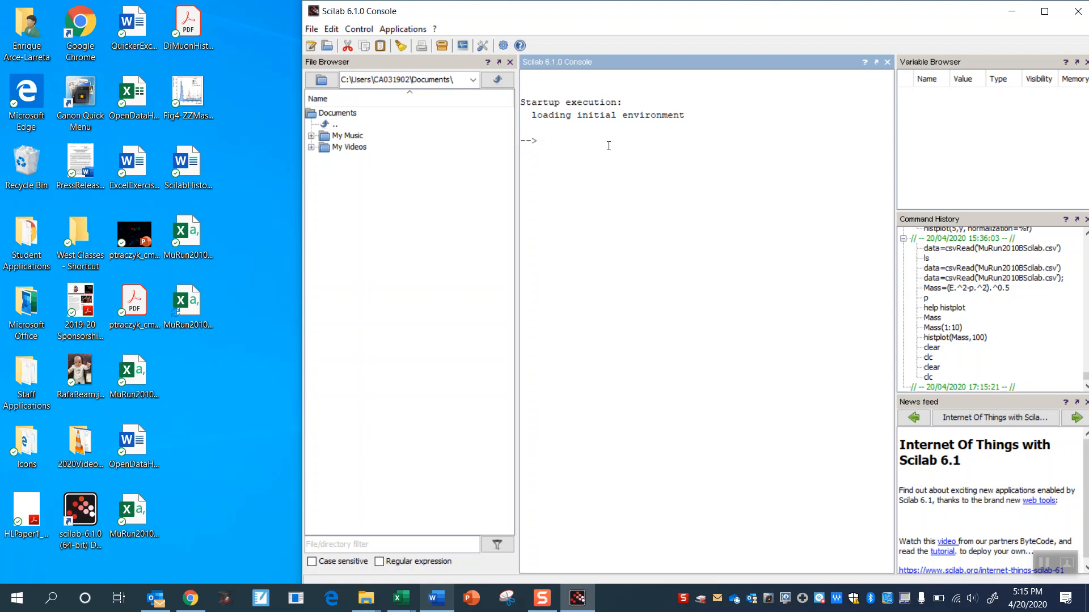
pyautogui.write('svRead')
pyautogui.write("('MuRun2010")
pyautogui.click(204, 297)
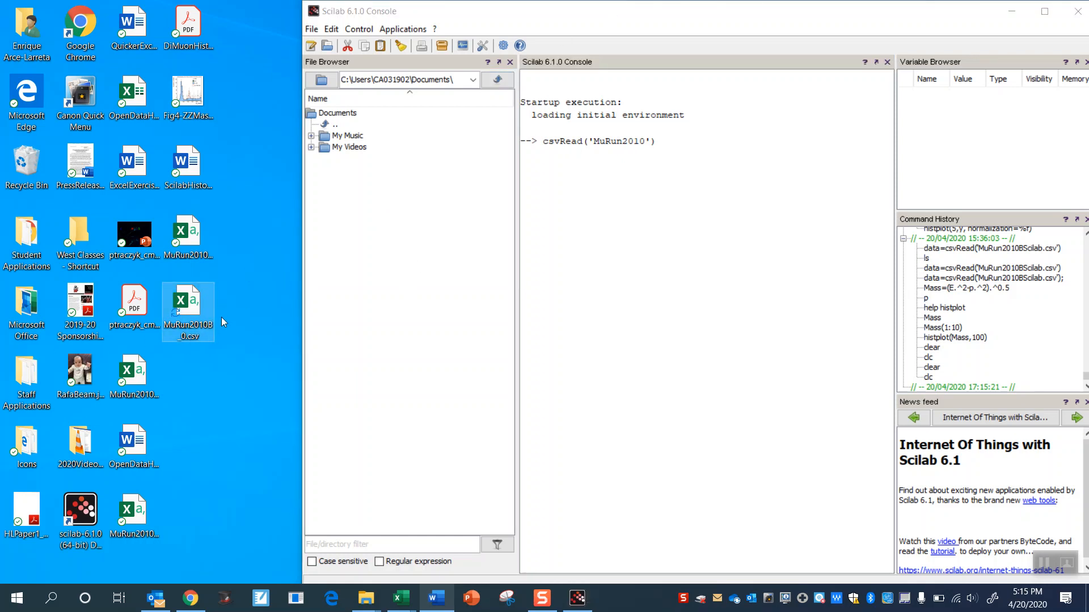
pyautogui.click(645, 142)
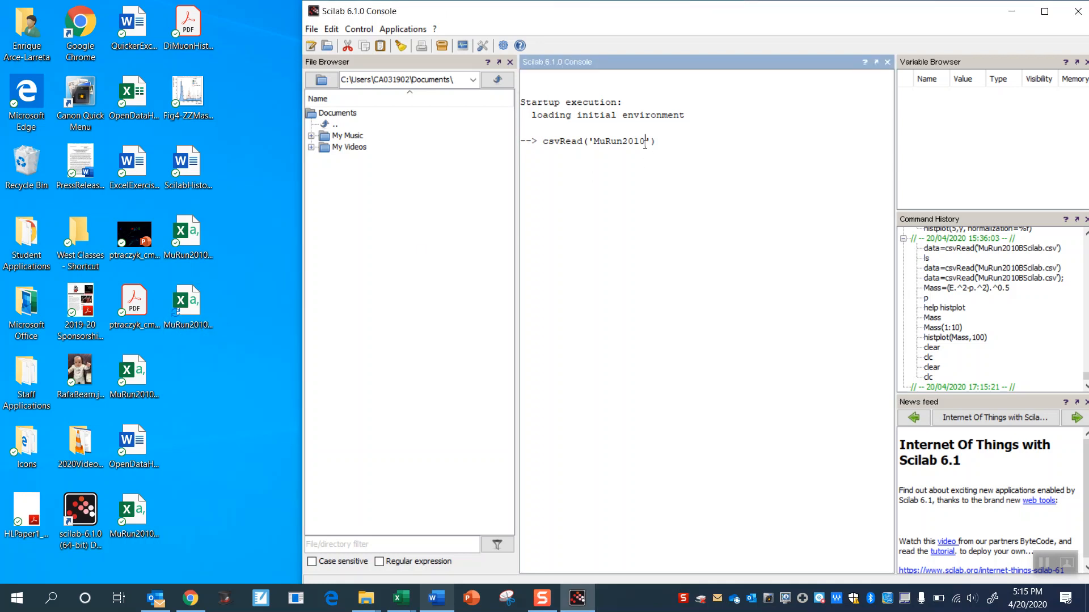
pyautogui.write('B_0.csv')
pyautogui.press('Return')
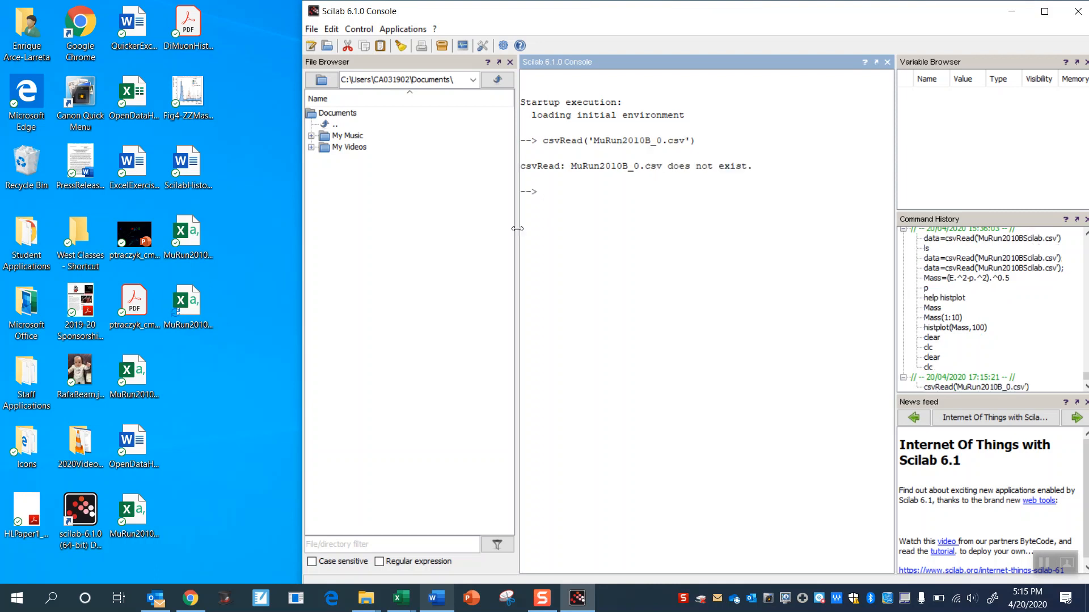
# - List the contents of Scilab's current working directory with ls to look for the CSV file
pyautogui.click(207, 303)
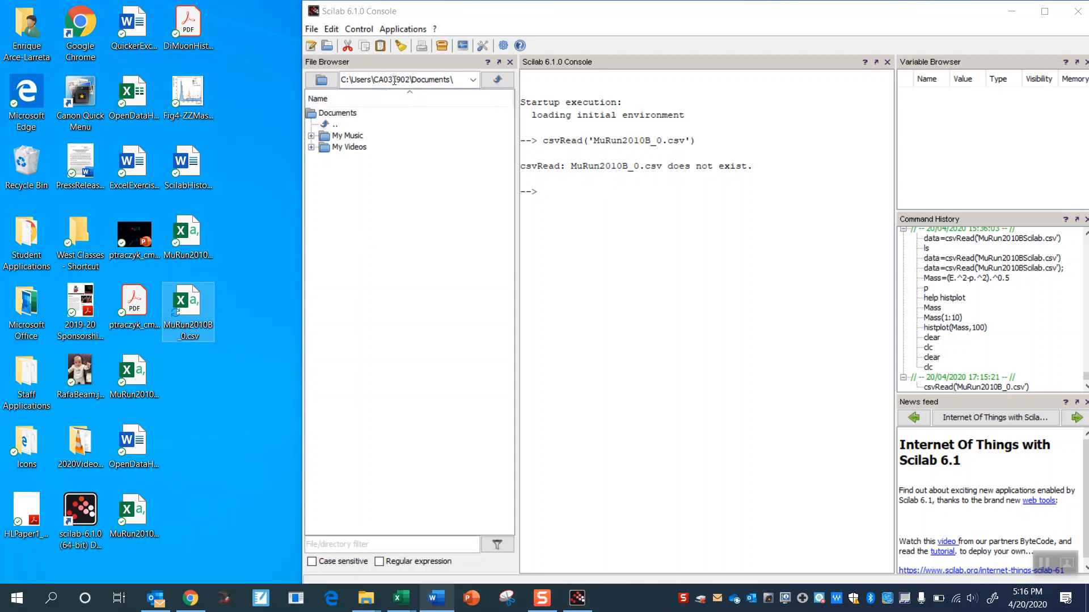
pyautogui.click(668, 208)
pyautogui.write('ls')
pyautogui.press('Return')
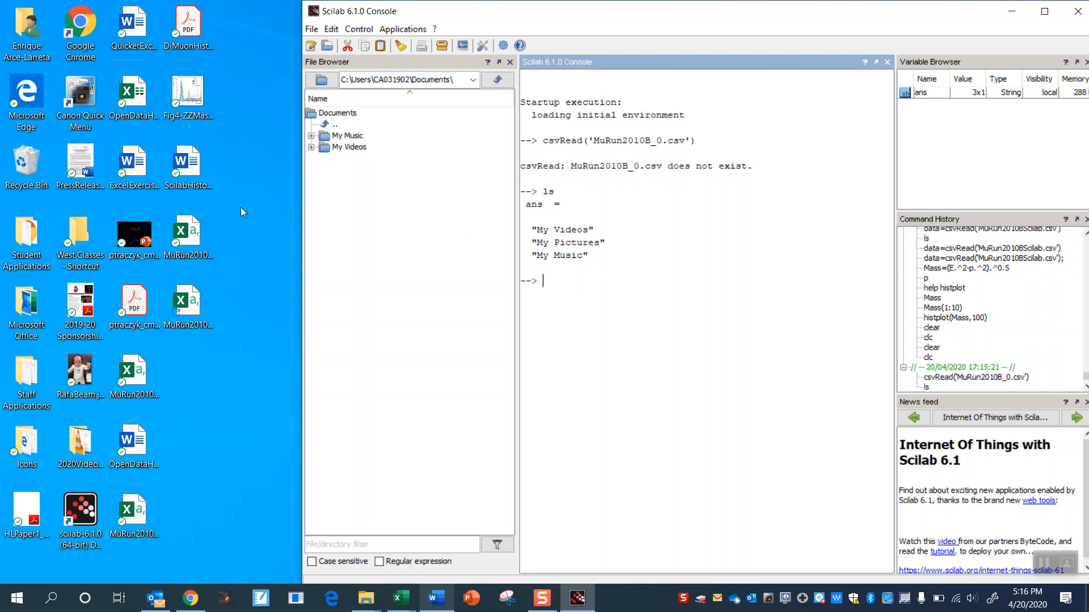
# - Copy MuRun2010B_0.csv from the desktop into the empty local Documents folder inside the user's profile folder
pyautogui.moveTo(209, 299)
pyautogui.mouseDown()
pyautogui.moveTo(152, 322)
pyautogui.moveTo(128, 306)
pyautogui.moveTo(152, 278)
pyautogui.moveTo(220, 300)
pyautogui.mouseUp()
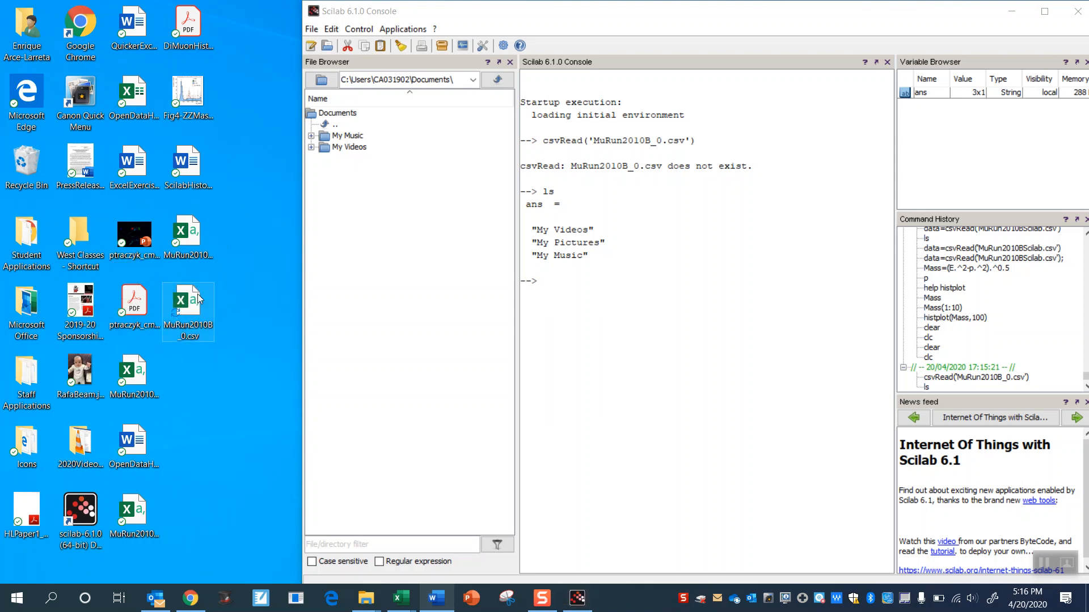
pyautogui.rightClick(198, 297)
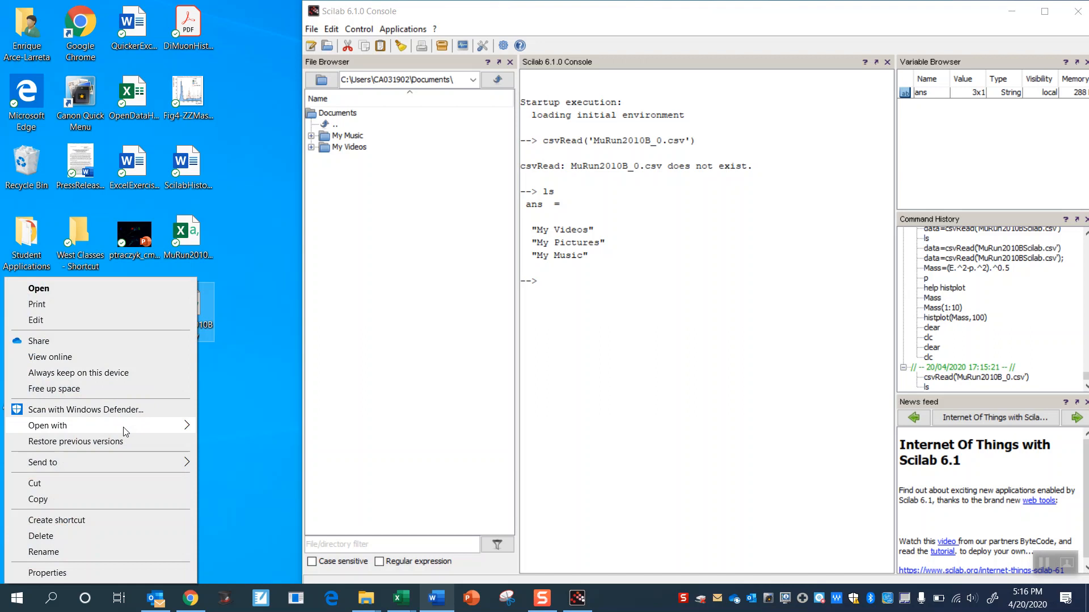
pyautogui.click(134, 499)
pyautogui.click(212, 392)
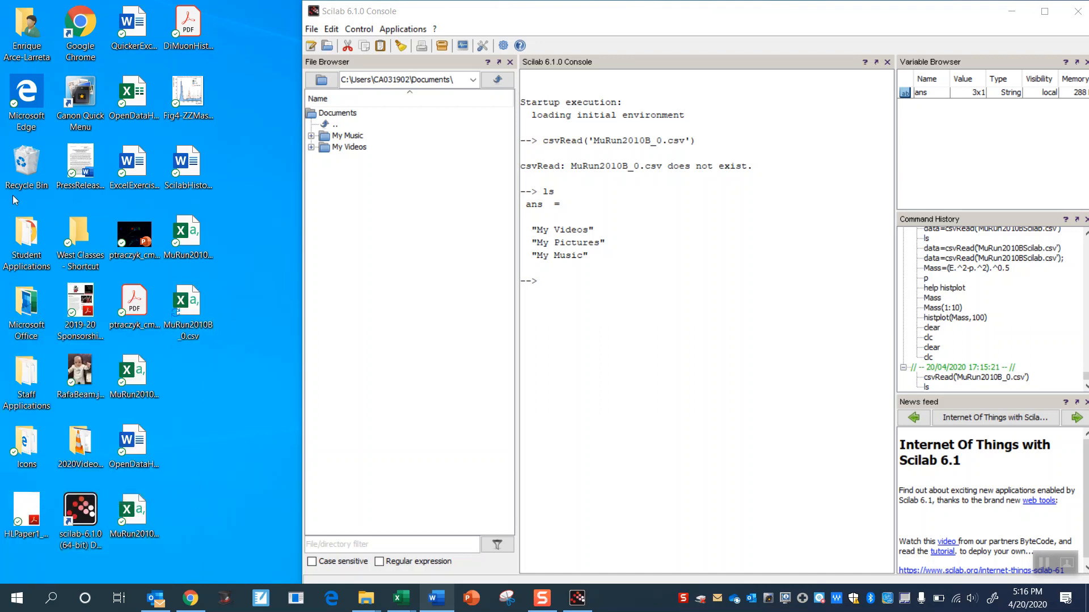
pyautogui.doubleClick(31, 53)
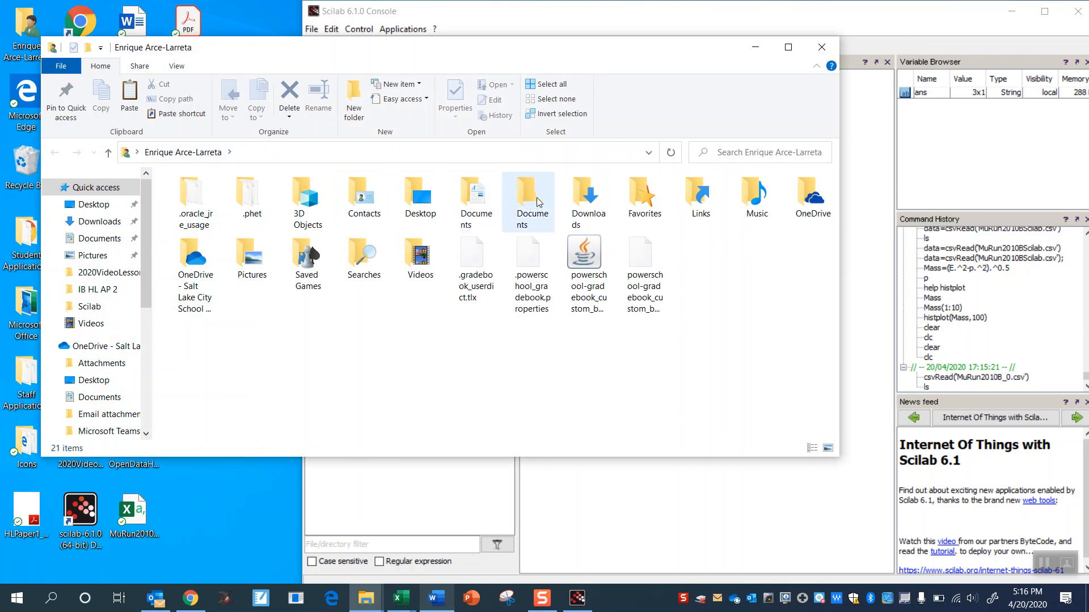
pyautogui.click(479, 200)
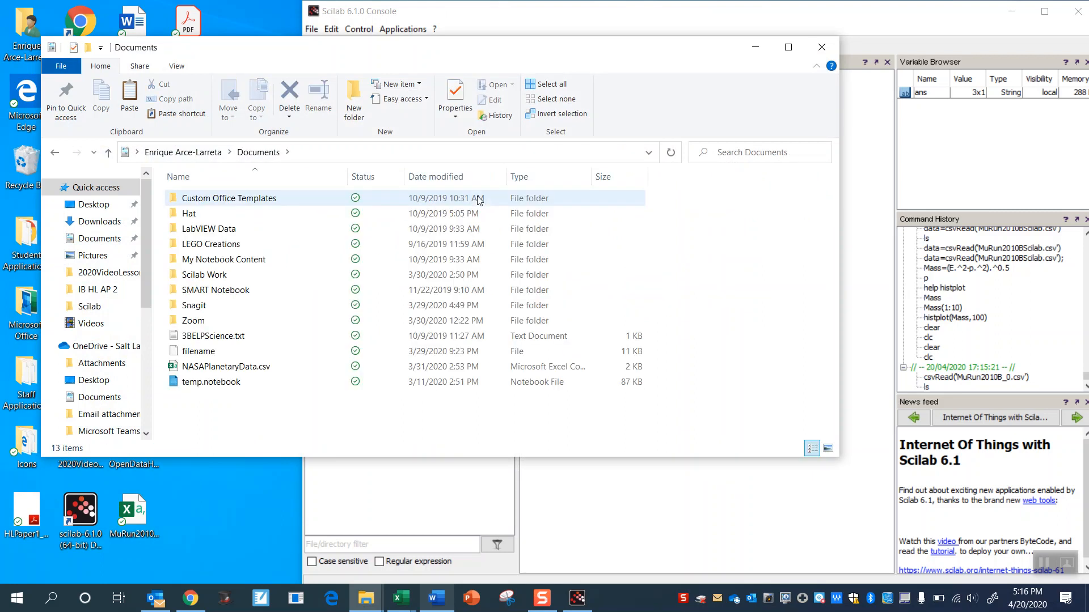
pyautogui.click(55, 152)
pyautogui.doubleClick(537, 211)
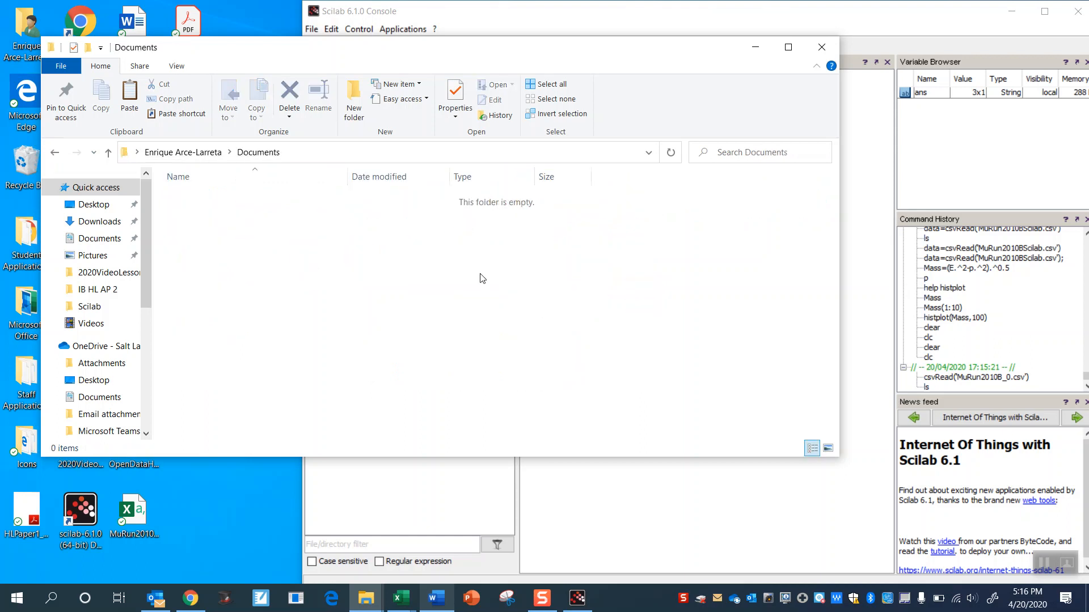
pyautogui.rightClick(482, 278)
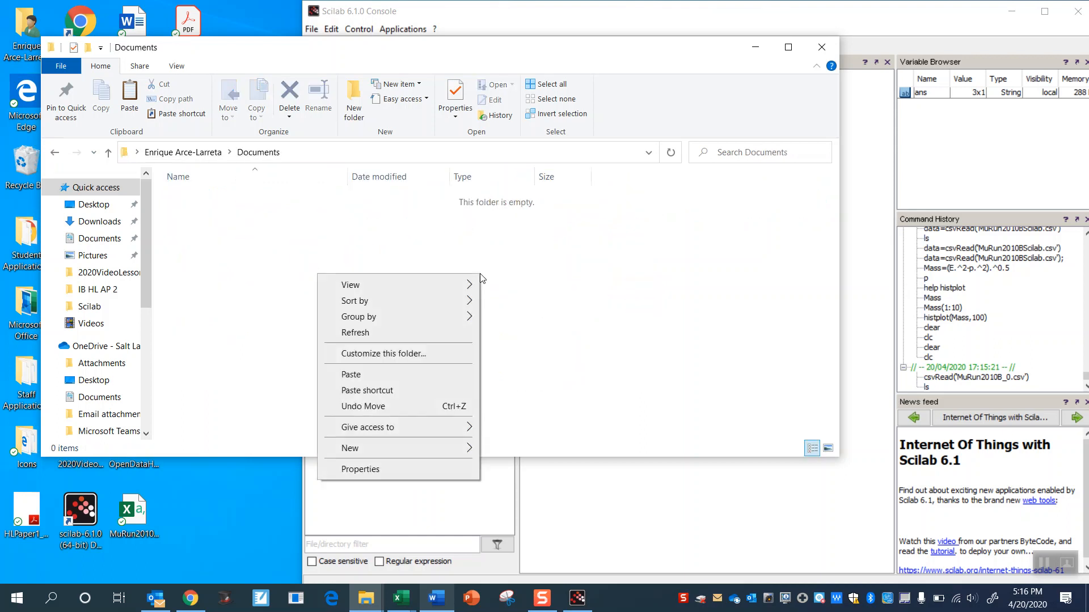
pyautogui.click(437, 375)
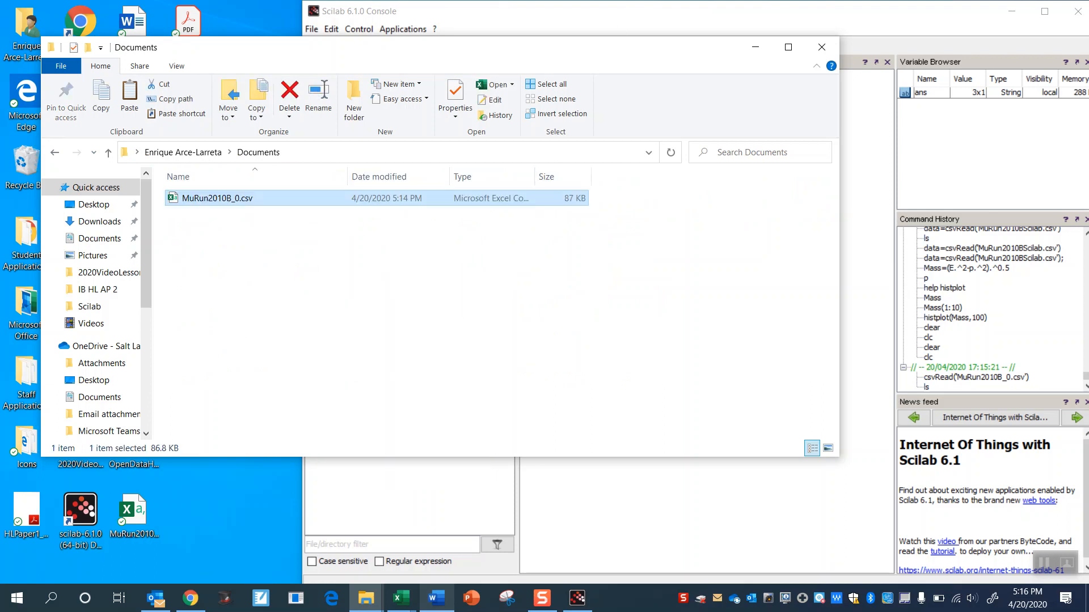
# - Return to the Scilab console and list the Documents directory again with ls to check for the copied file
pyautogui.click(610, 24)
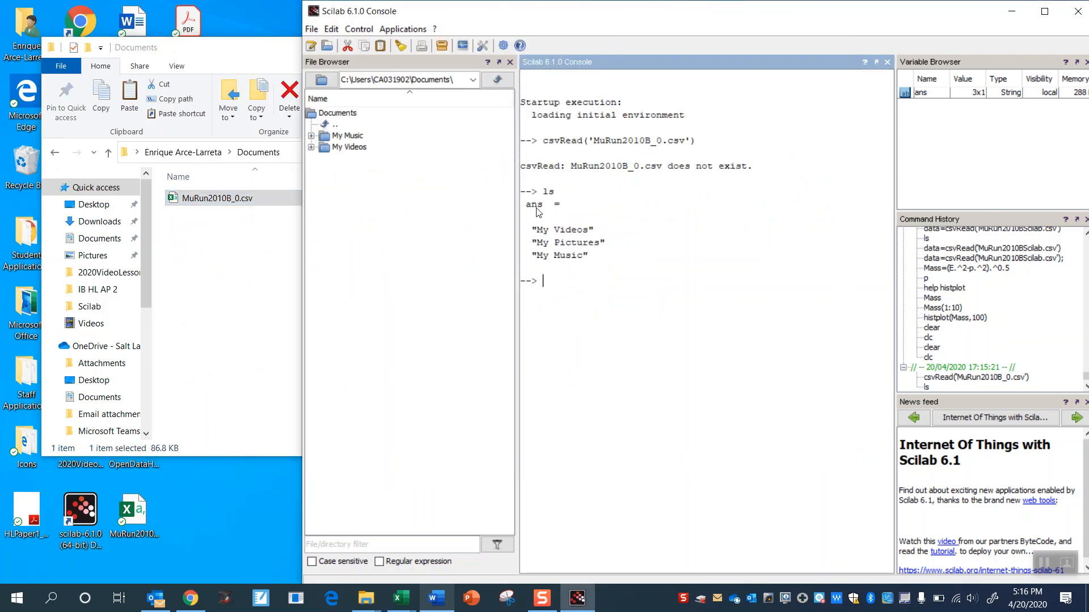
pyautogui.write('ls')
pyautogui.press('Return')
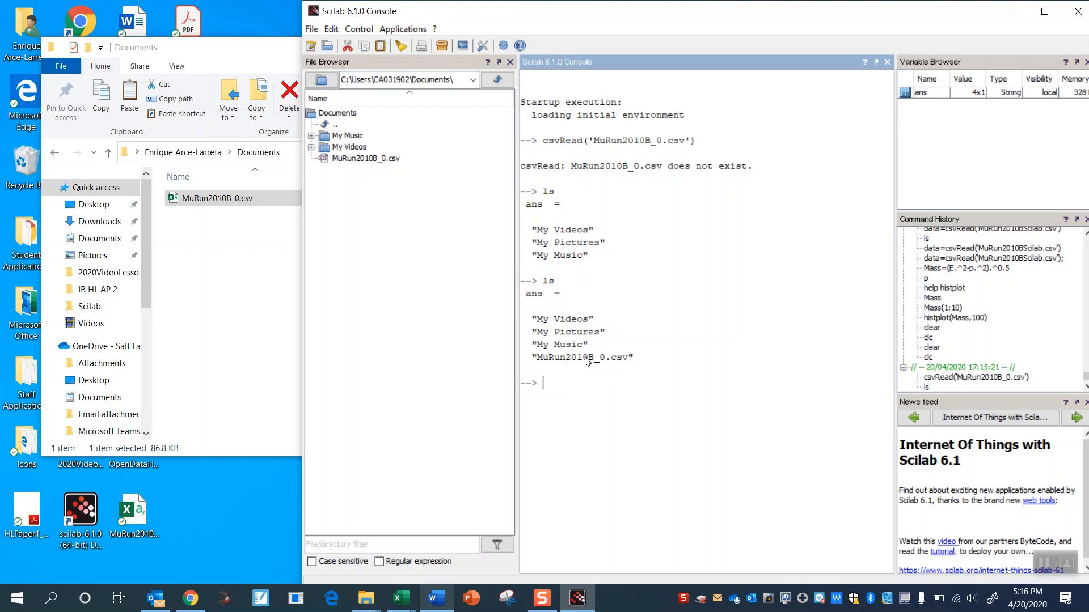
# - Run csvRead('MuRun2010B_0.csv') again in the Scilab console to read the copied file
pyautogui.press('Up')
pyautogui.press('Up')
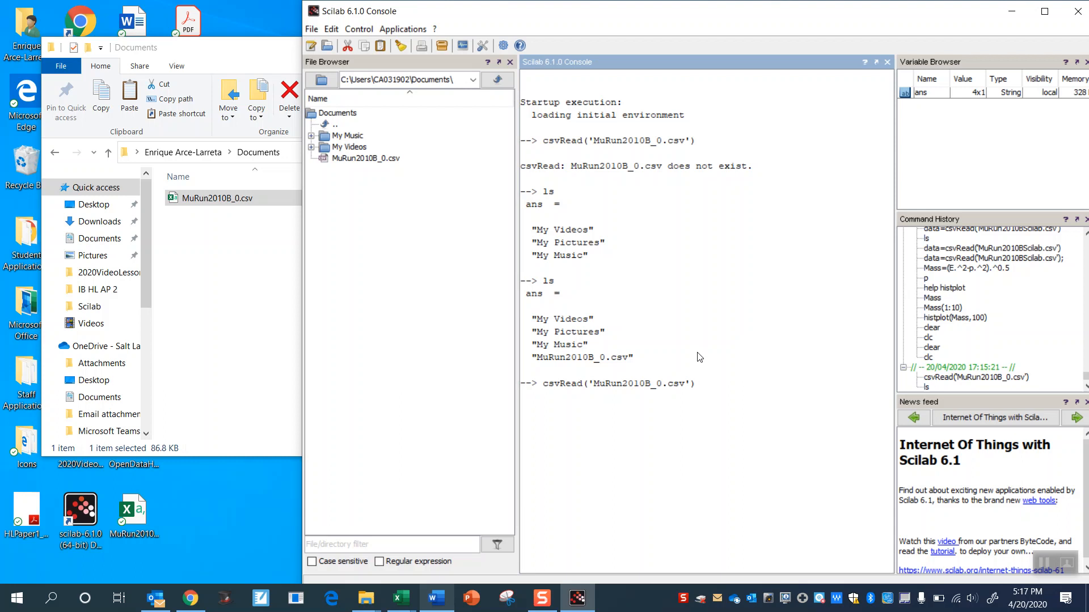
pyautogui.press('Return')
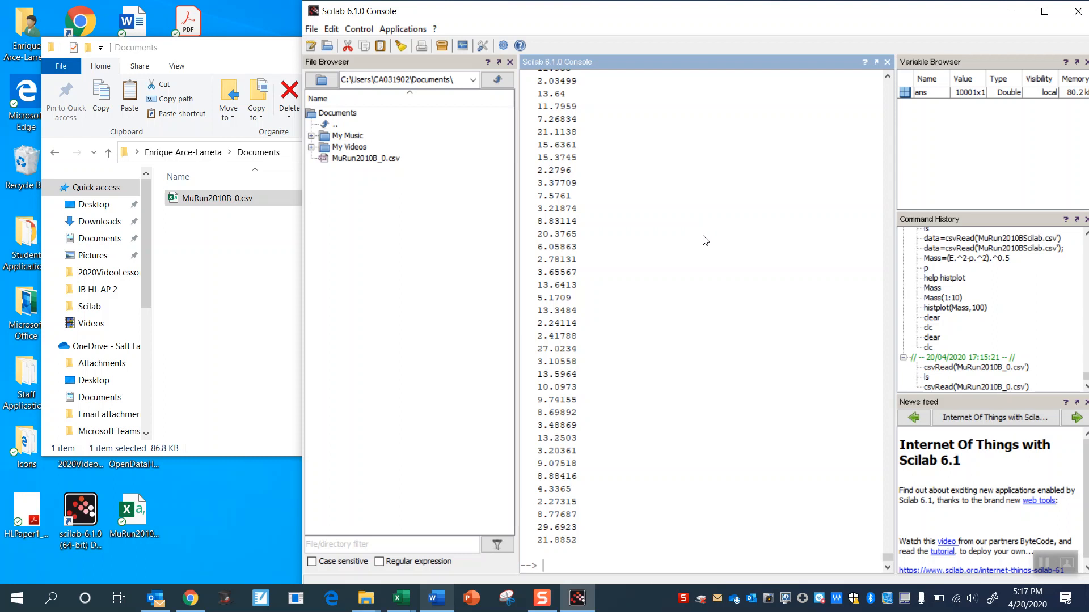
pyautogui.press('Up')
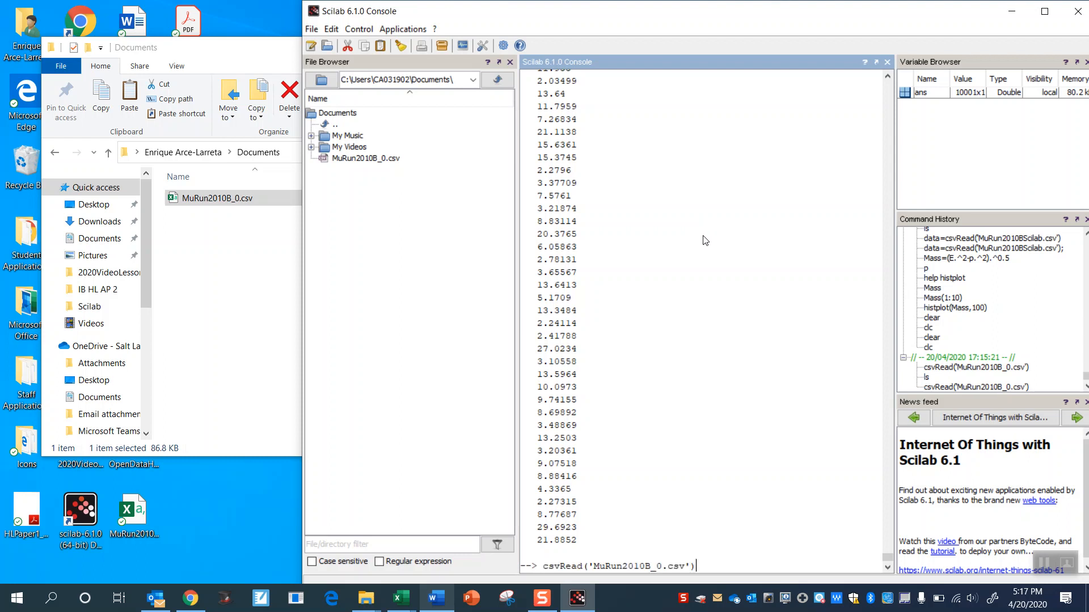
pyautogui.press('Return')
pyautogui.press('Return')
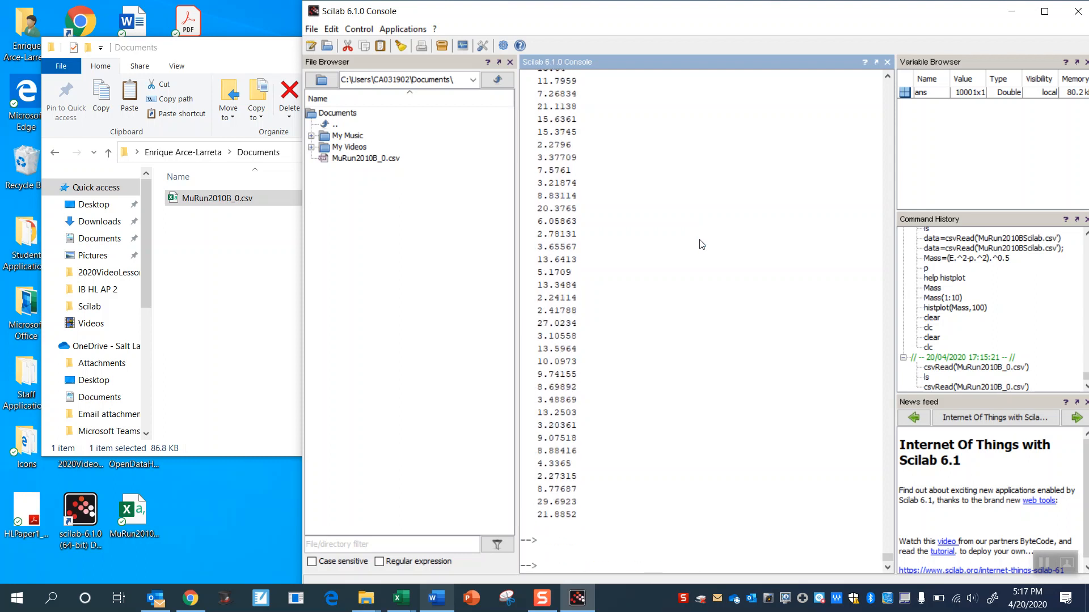
pyautogui.write('ctrl')
pyautogui.press('BackSpace')
pyautogui.press('BackSpace')
pyautogui.press('BackSpace')
pyautogui.press('BackSpace')
pyautogui.press('BackSpace')
pyautogui.press('BackSpace')
# - Read MuRun2010B_0.csv into a variable named Mass by running Mass=csvRead('MuRun2010B_0.csv') in the Scilab console
pyautogui.press('Up')
pyautogui.press('Left')
pyautogui.press('Left')
pyautogui.press('Left')
pyautogui.press('Left')
pyautogui.press('Left')
pyautogui.press('Left')
pyautogui.press('Left')
pyautogui.press('Left')
pyautogui.press('Left')
pyautogui.press('Left')
pyautogui.press('Left')
pyautogui.press('Left')
pyautogui.press('Left')
pyautogui.press('Left')
pyautogui.press('Left')
pyautogui.press('Left')
pyautogui.press('Left')
pyautogui.press('Left')
pyautogui.press('Left')
pyautogui.press('Left')
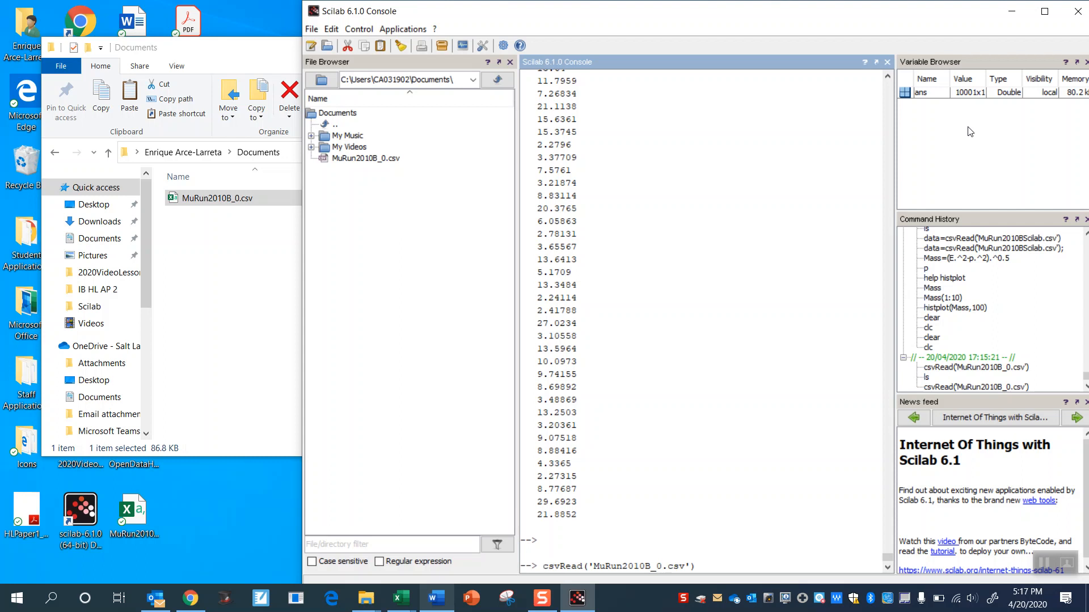
pyautogui.write('Mass=')
pyautogui.press('Return')
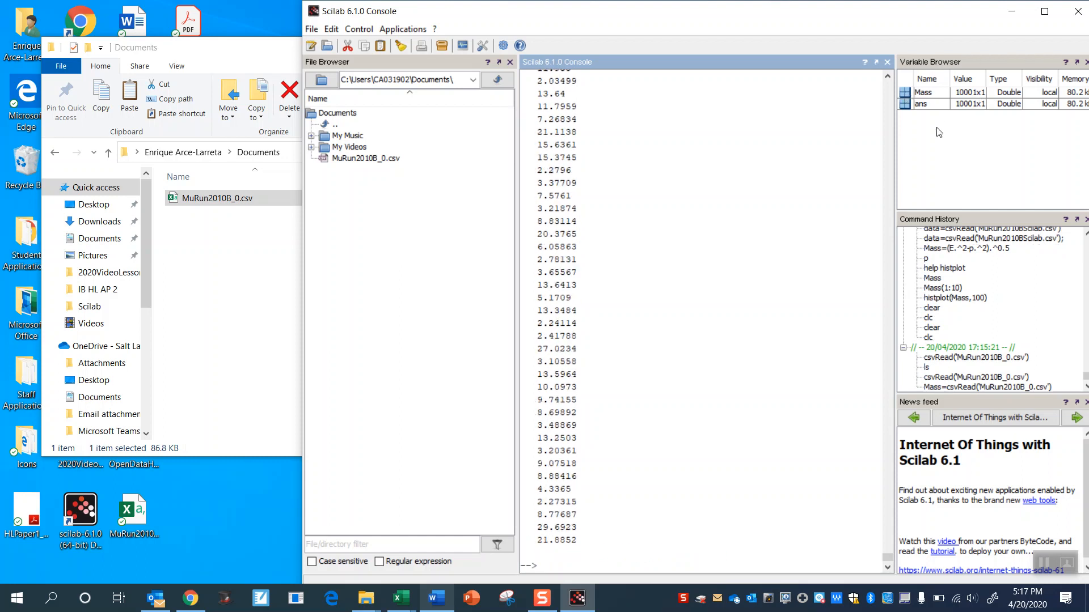
# - Plot a 100-bin histogram of the Mass data by running histplot(100,Mass)
pyautogui.write('histplo')
pyautogui.write('t(100,Mass')
pyautogui.press('Return')
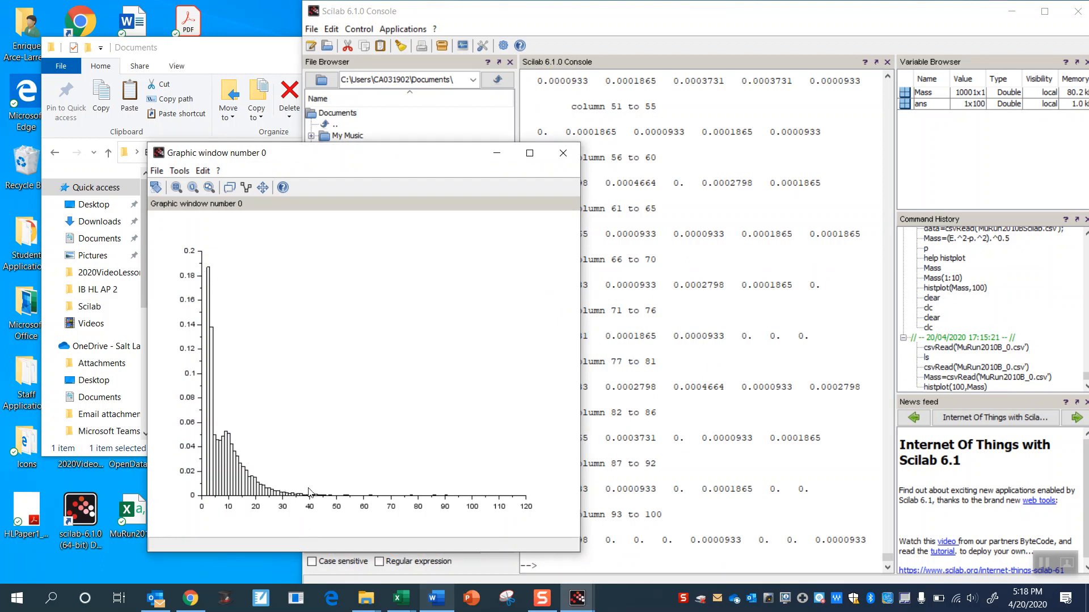
# - Open the histogram's axes properties beside the plot, review the Y and X axis settings, and close the editor
pyautogui.moveTo(418, 167); pyautogui.dragTo(417, 46)
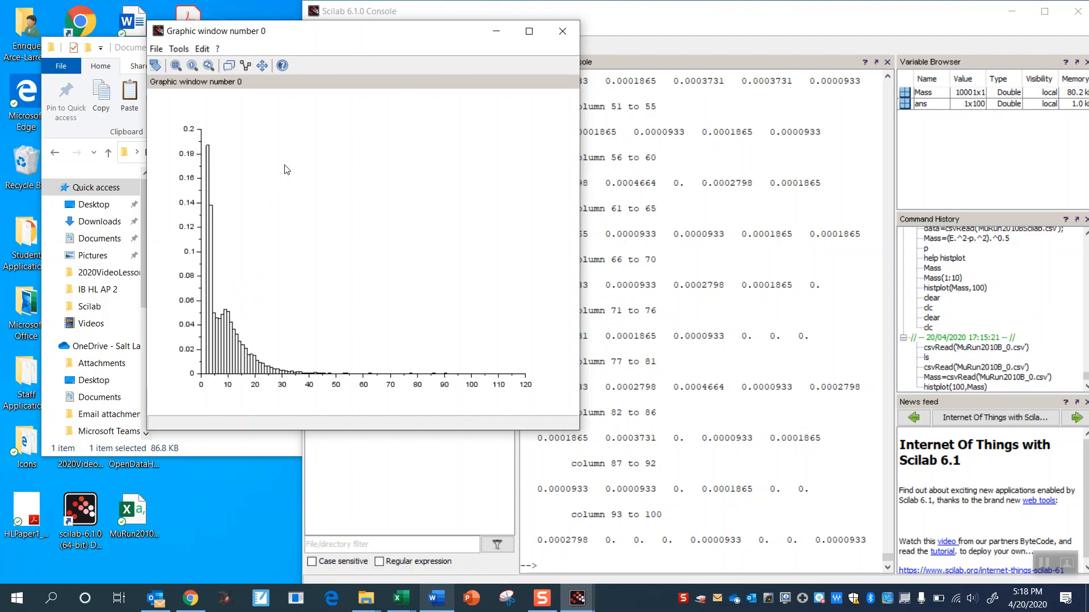
pyautogui.click(200, 50)
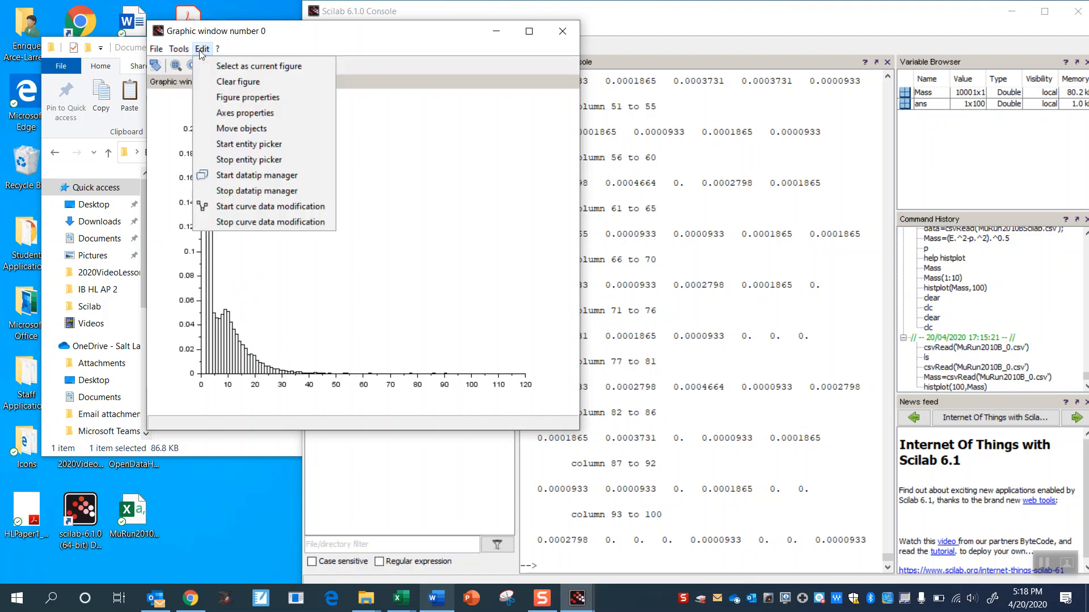
pyautogui.click(241, 115)
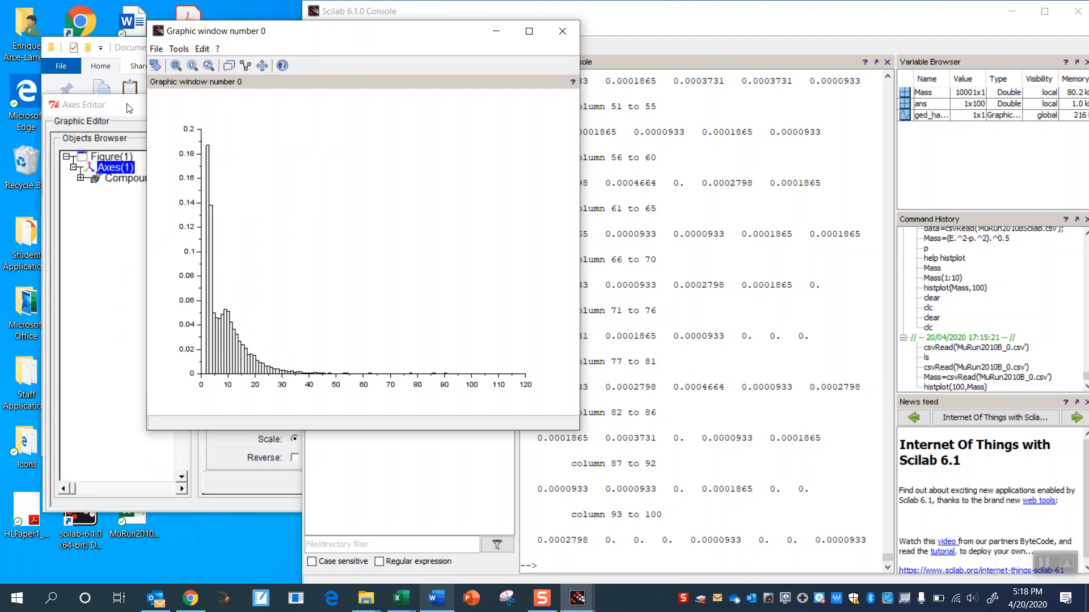
pyautogui.moveTo(129, 108); pyautogui.dragTo(689, 54)
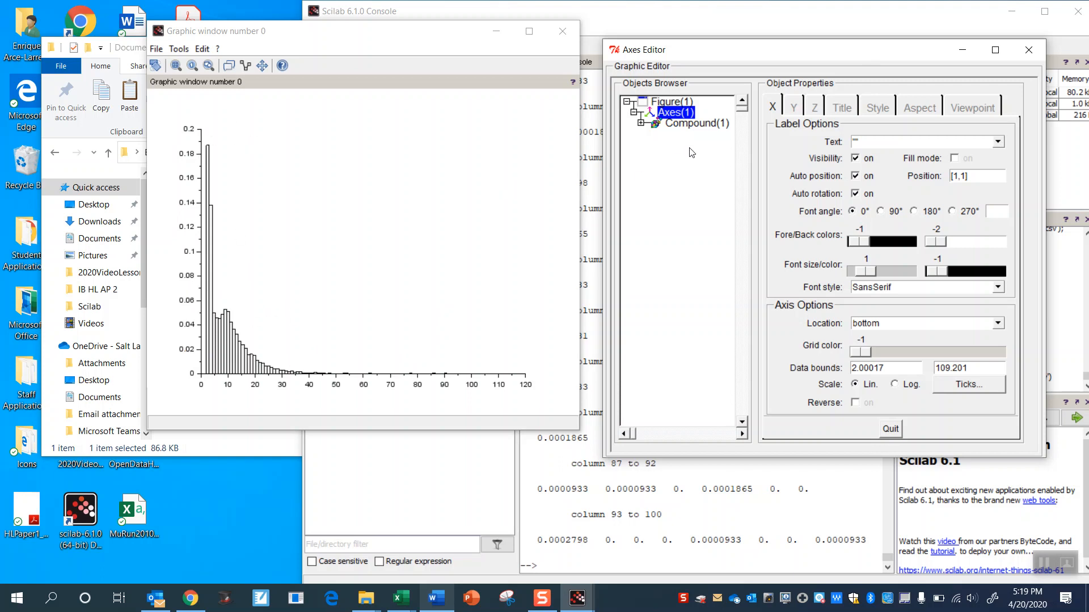
pyautogui.click(790, 107)
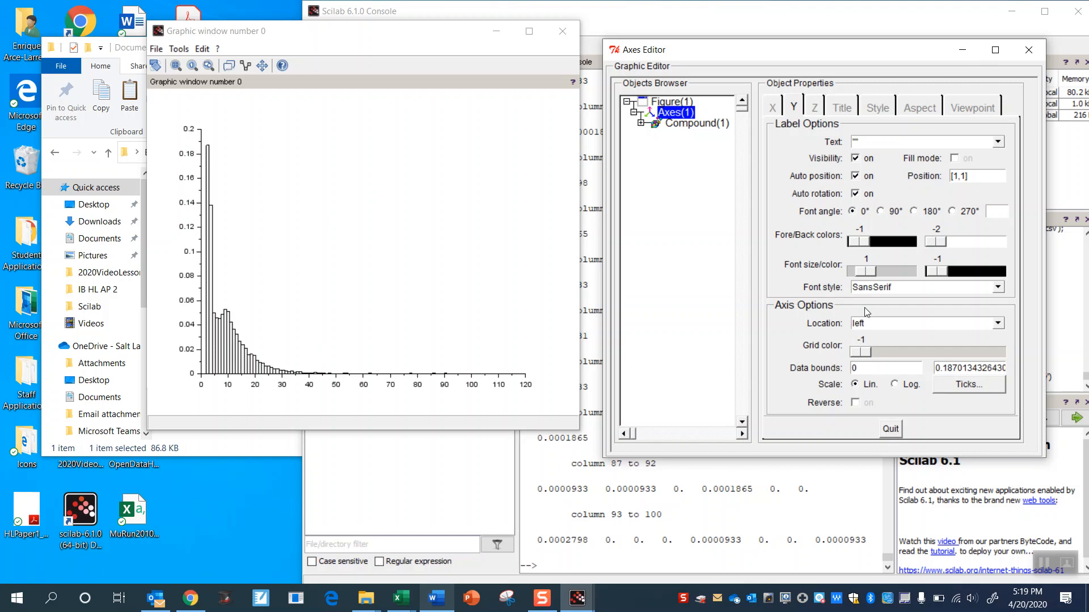
pyautogui.click(775, 107)
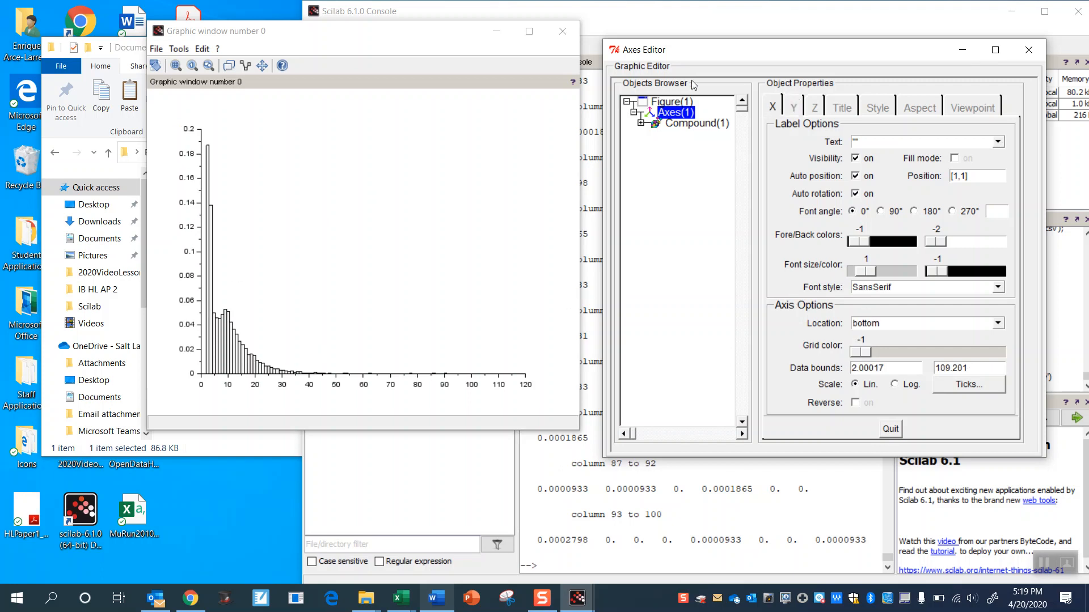
pyautogui.click(1028, 50)
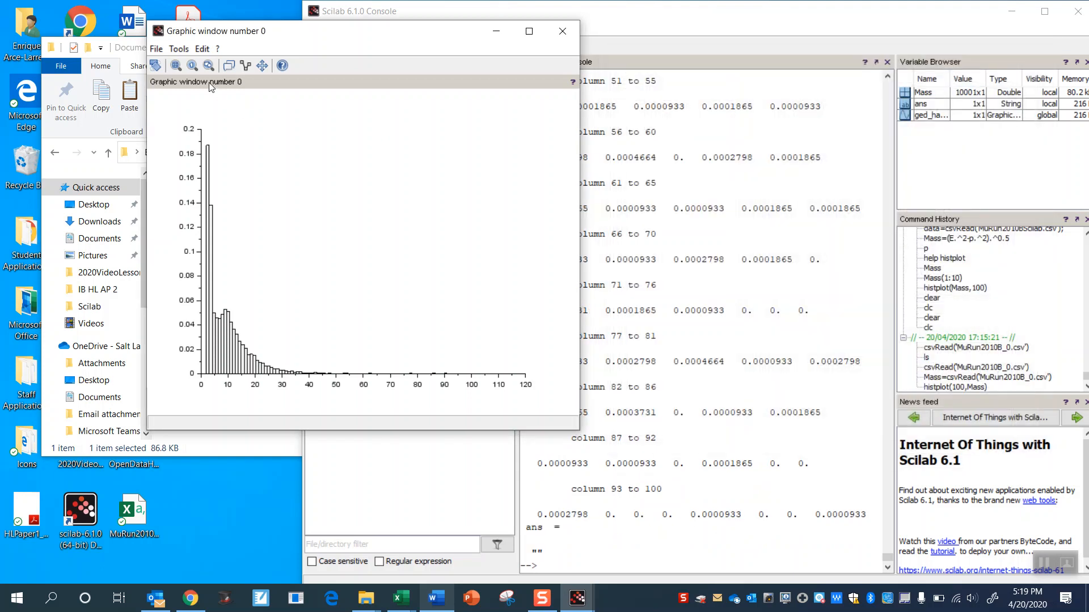
# - Try to switch the histogram's Y axis to a logarithmic scale with a lower data bound of 1, then close the editor
pyautogui.click(207, 50)
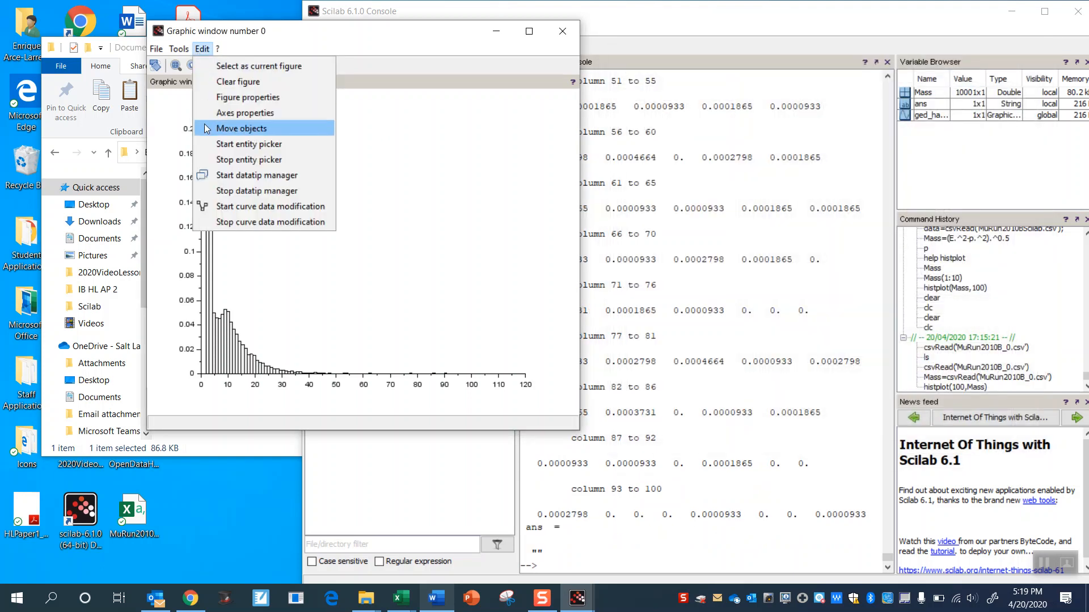
pyautogui.click(211, 118)
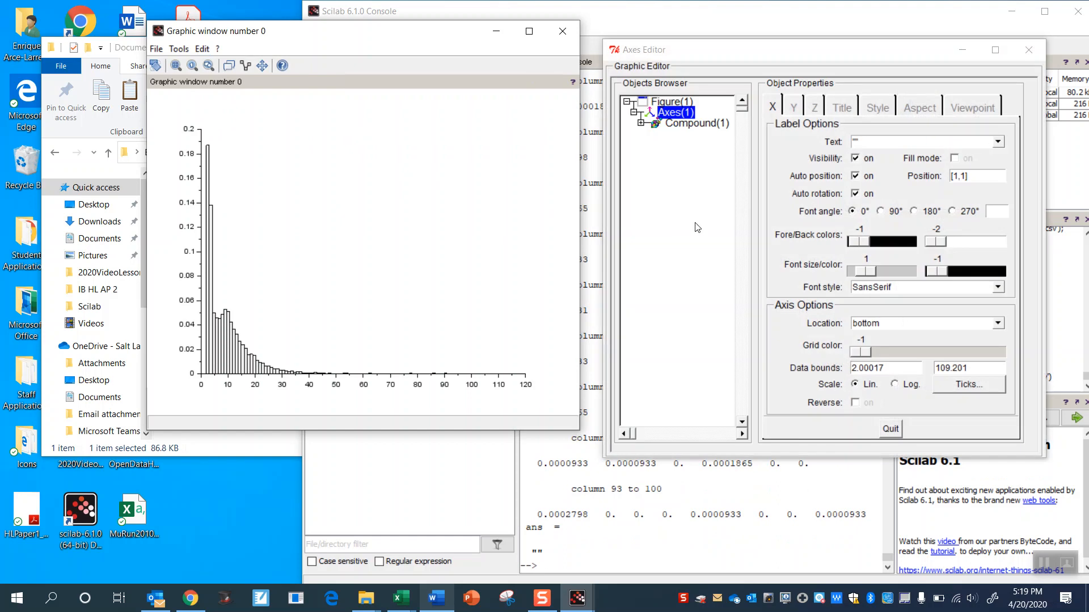
pyautogui.click(799, 108)
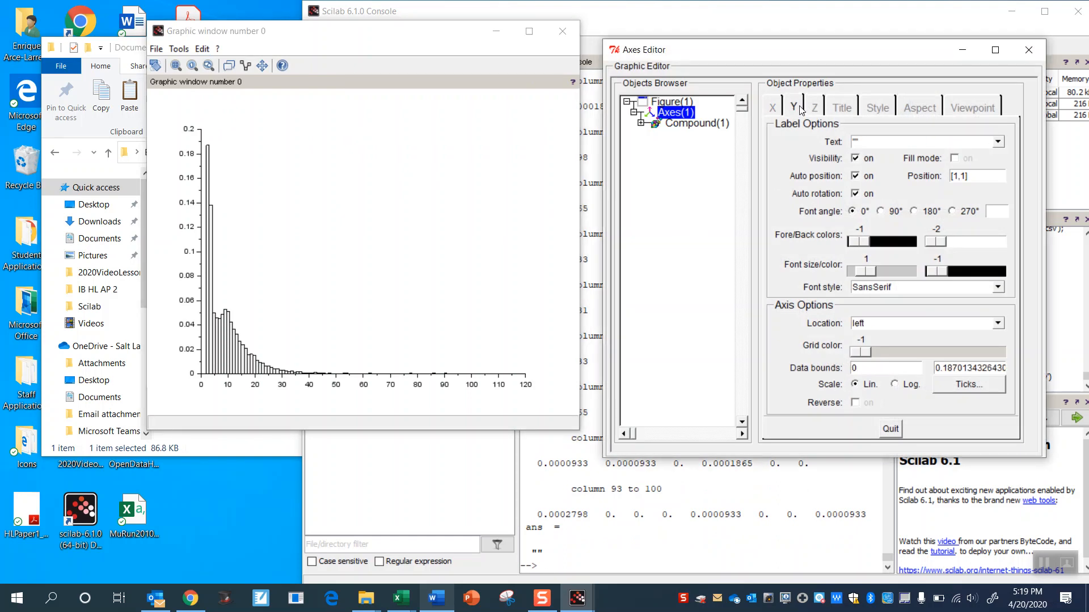
pyautogui.click(894, 385)
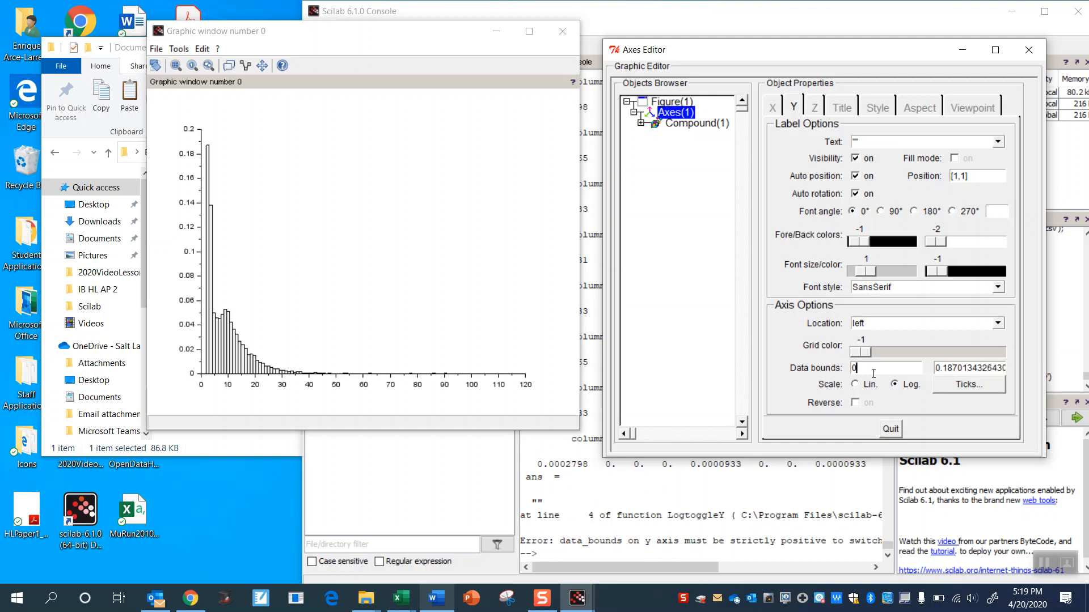
pyautogui.press('BackSpace')
pyautogui.write('1')
pyautogui.press('Return')
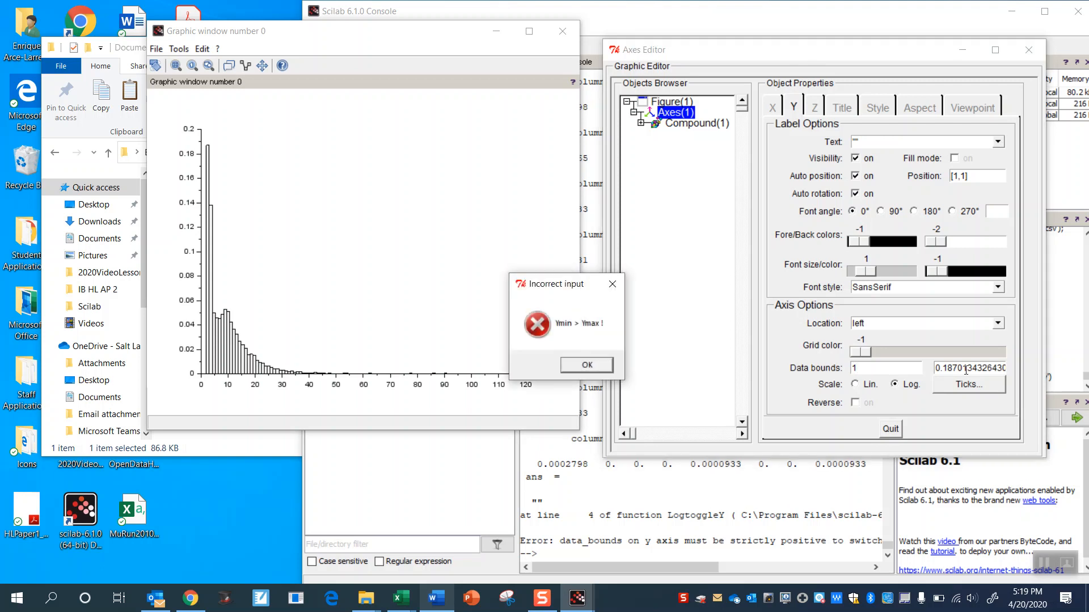
pyautogui.click(597, 371)
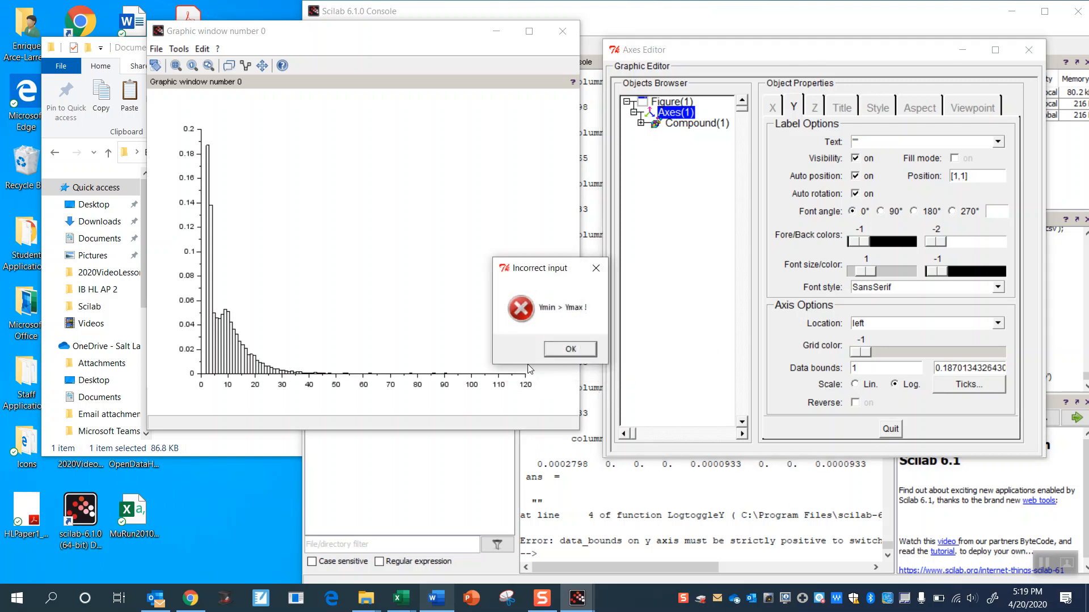
pyautogui.click(570, 349)
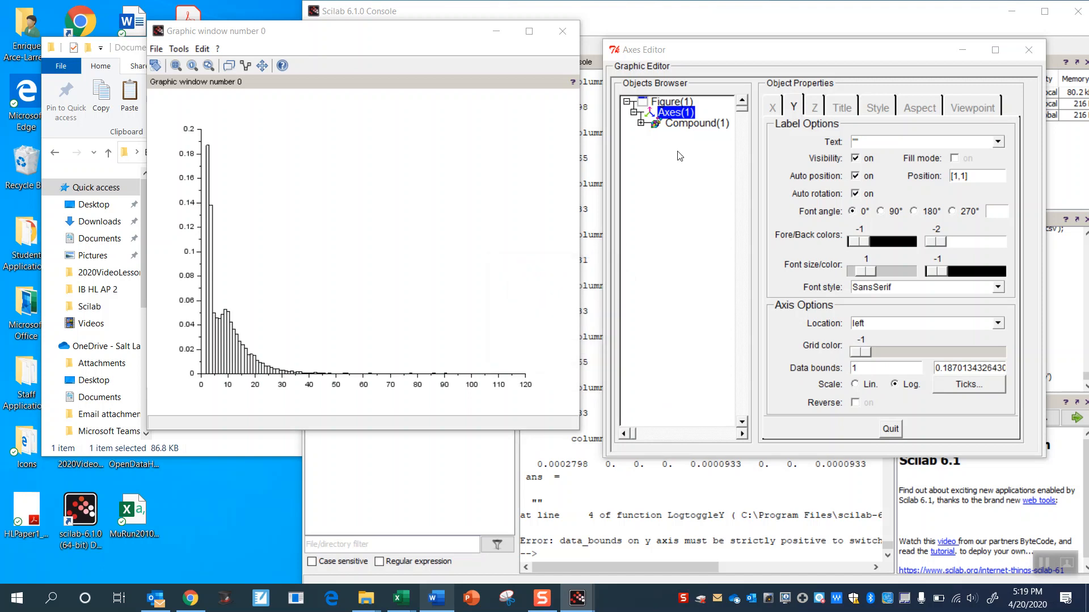
pyautogui.click(749, 64)
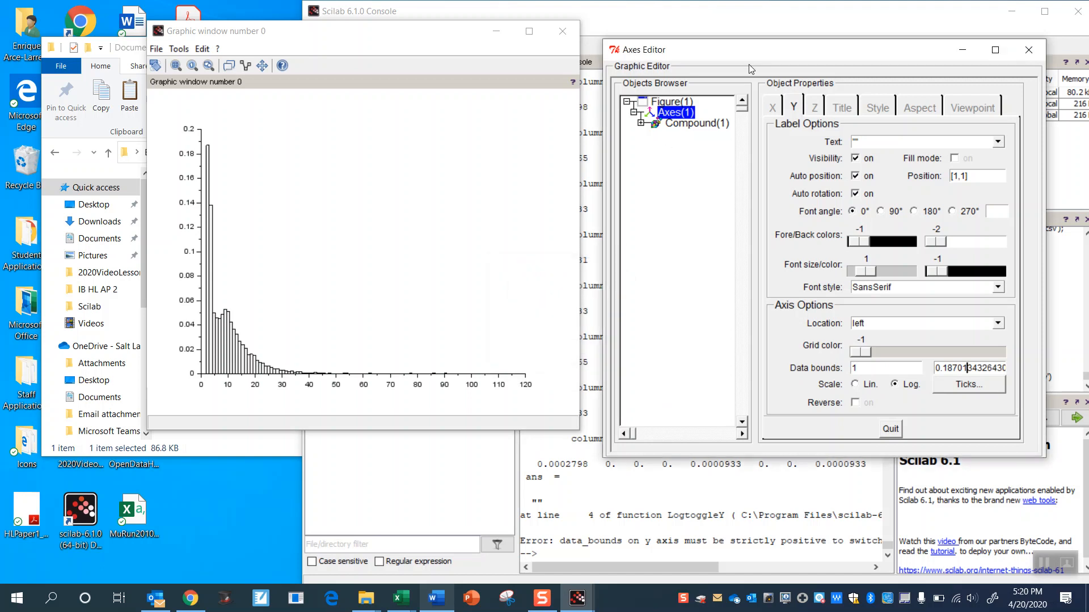
pyautogui.click(1024, 47)
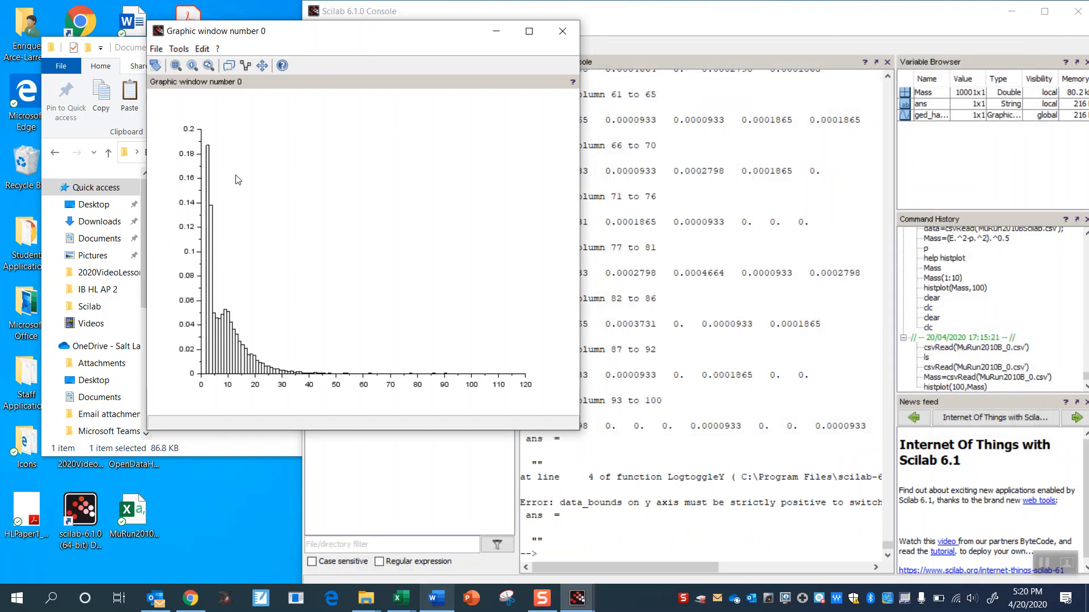
# - Close the plot and redraw the histogram as raw counts by running histplot(100,Mass,normalization=%f)
pyautogui.click(567, 36)
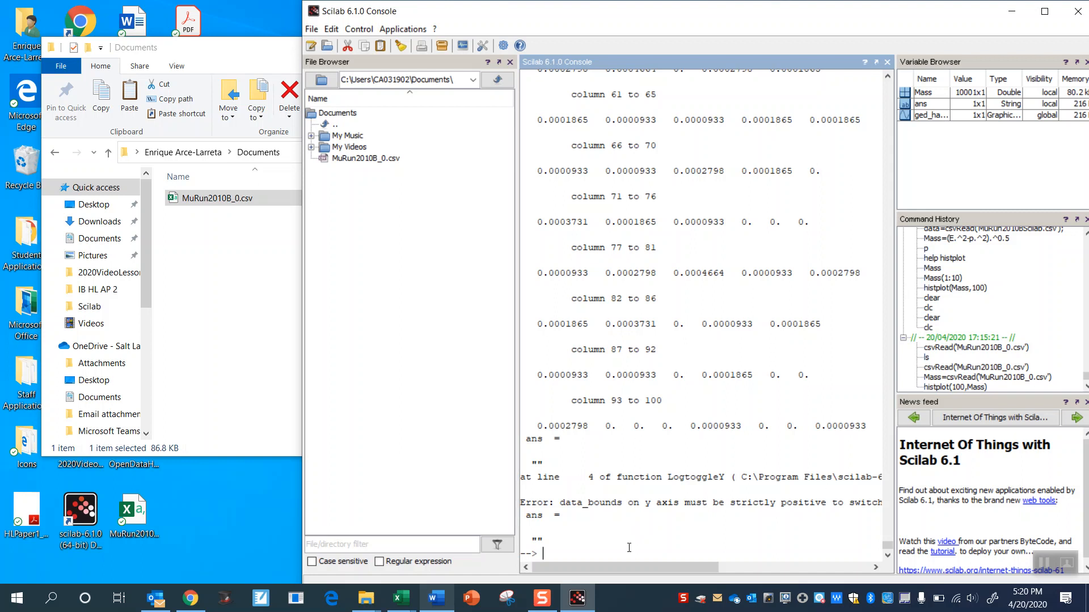
pyautogui.press('Up')
pyautogui.write('normalization=%f')
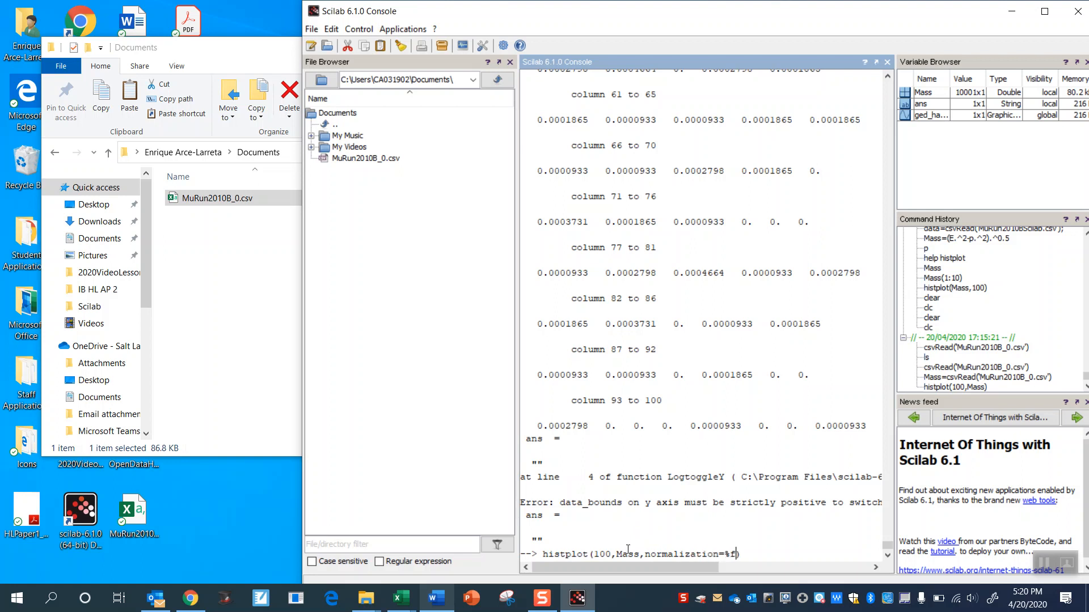
pyautogui.press('Return')
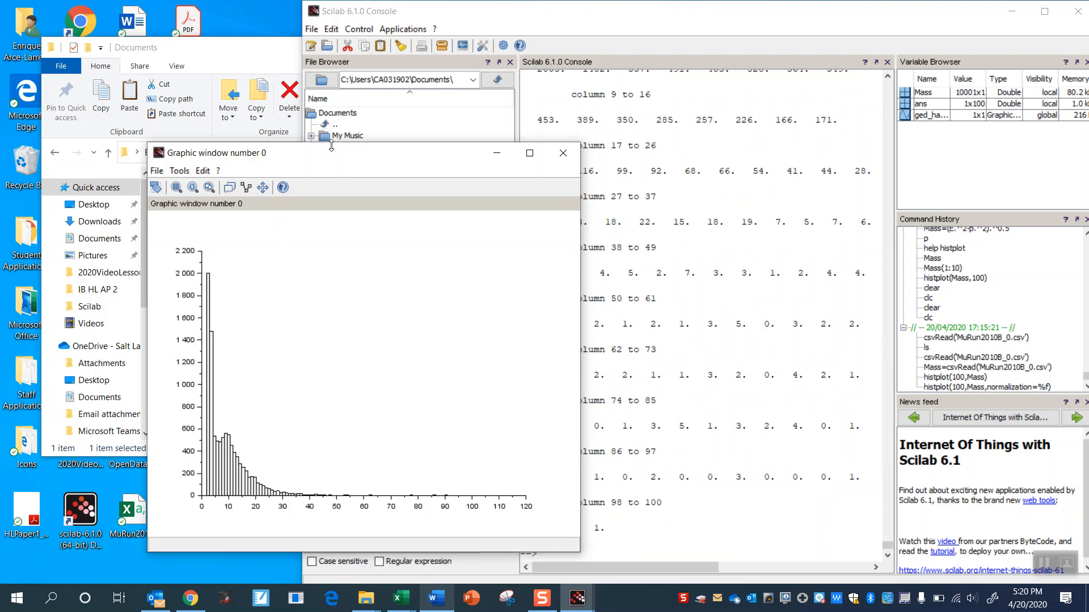
# - Open the new histogram's axes properties and try to switch the Y axis to a logarithmic scale
pyautogui.moveTo(329, 155); pyautogui.dragTo(316, 71)
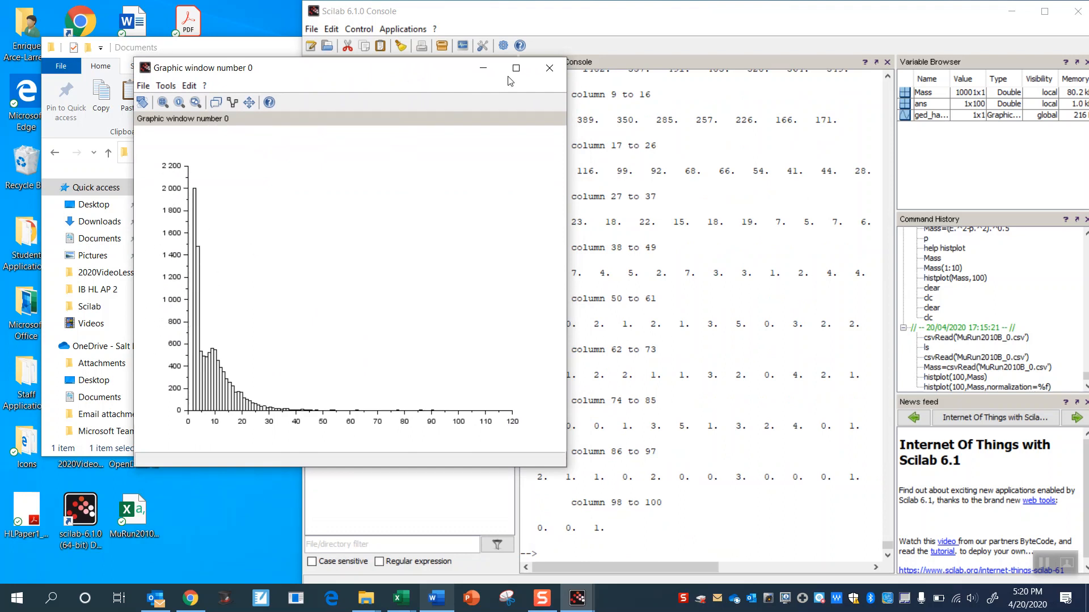
pyautogui.click(190, 89)
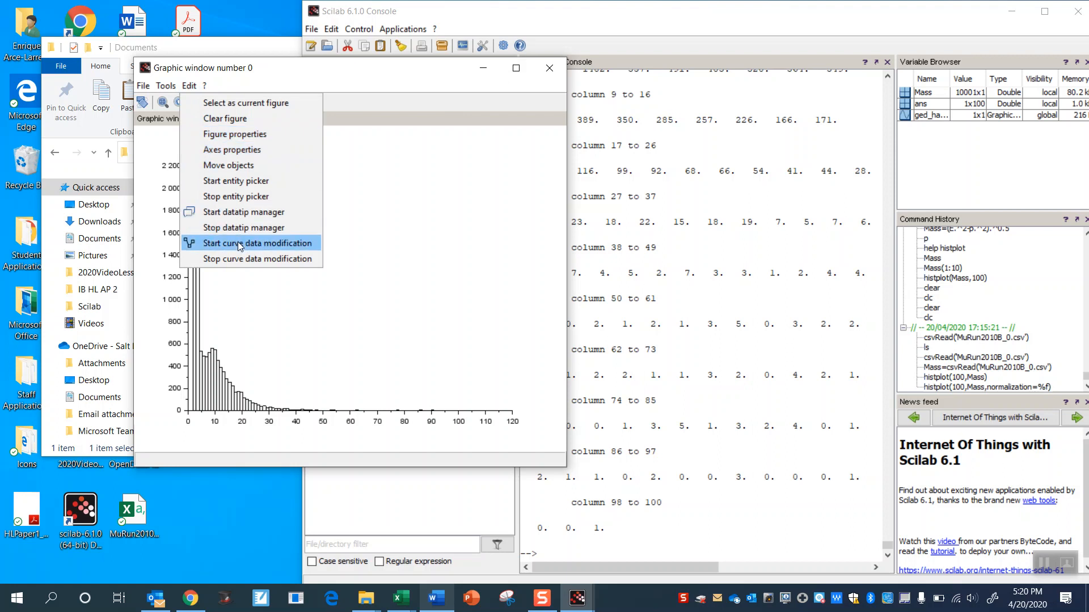
pyautogui.click(232, 149)
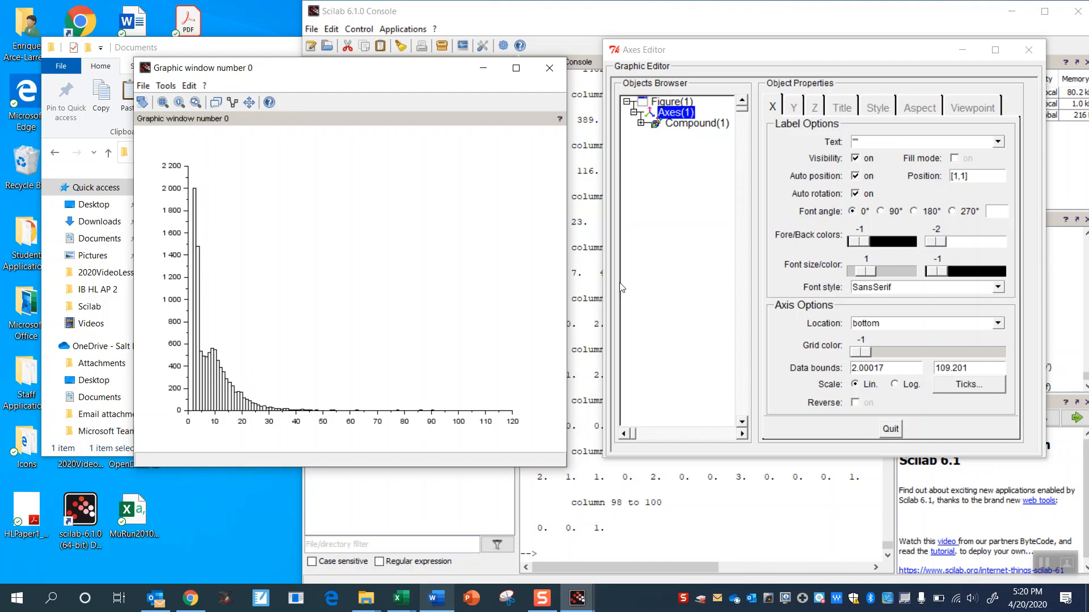
pyautogui.click(795, 109)
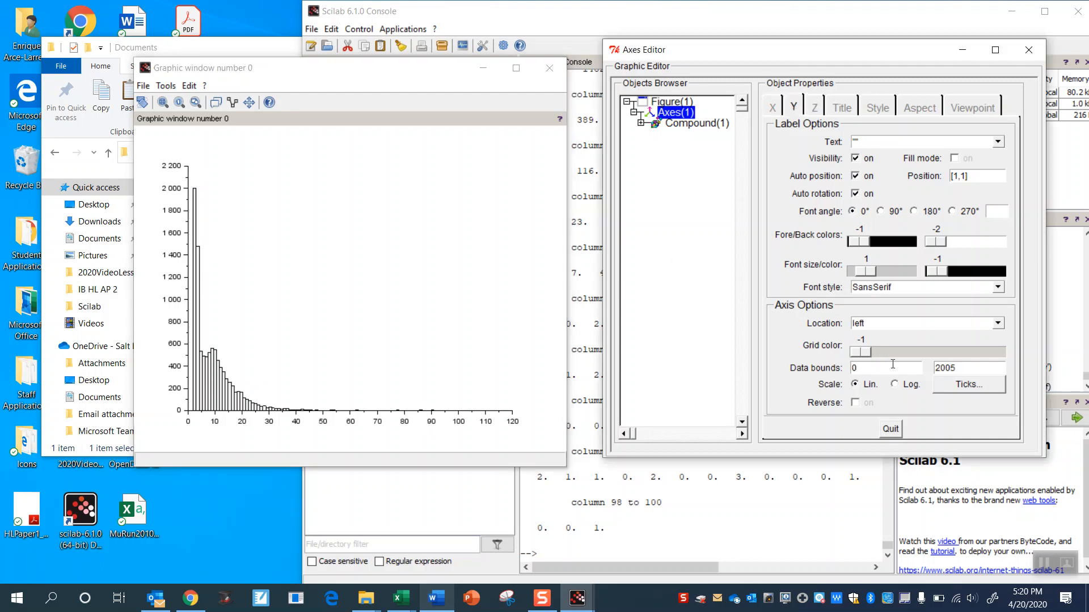
pyautogui.click(901, 389)
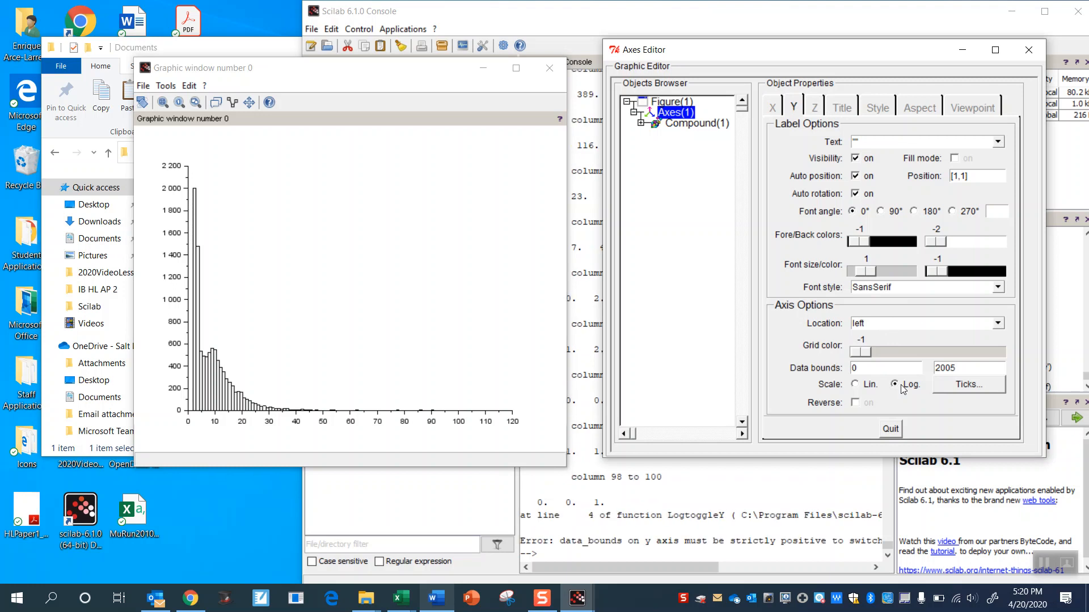
# - Set the Y axis data bounds to a minimum of 1 and a maximum of 10000
pyautogui.click(866, 367)
pyautogui.press('BackSpace')
pyautogui.write('1')
pyautogui.moveTo(978, 370); pyautogui.dragTo(917, 364)
pyautogui.write('10000')
pyautogui.click(879, 369)
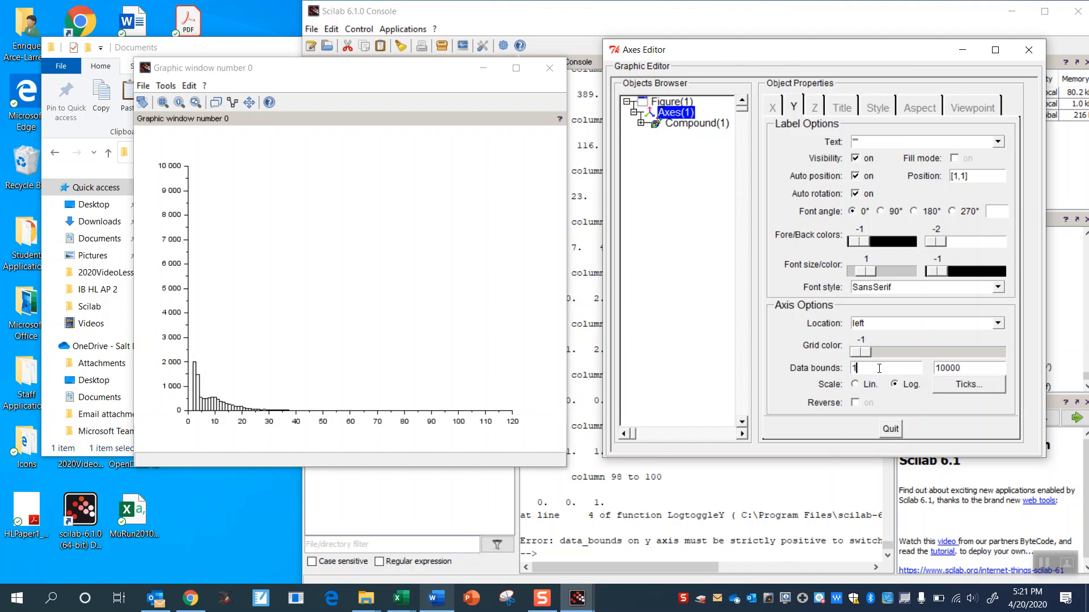
# - Reduce the Y axis's upper data bound to 1000 and switch its scale to logarithmic
pyautogui.click(981, 366)
pyautogui.press('BackSpace')
pyautogui.click(895, 369)
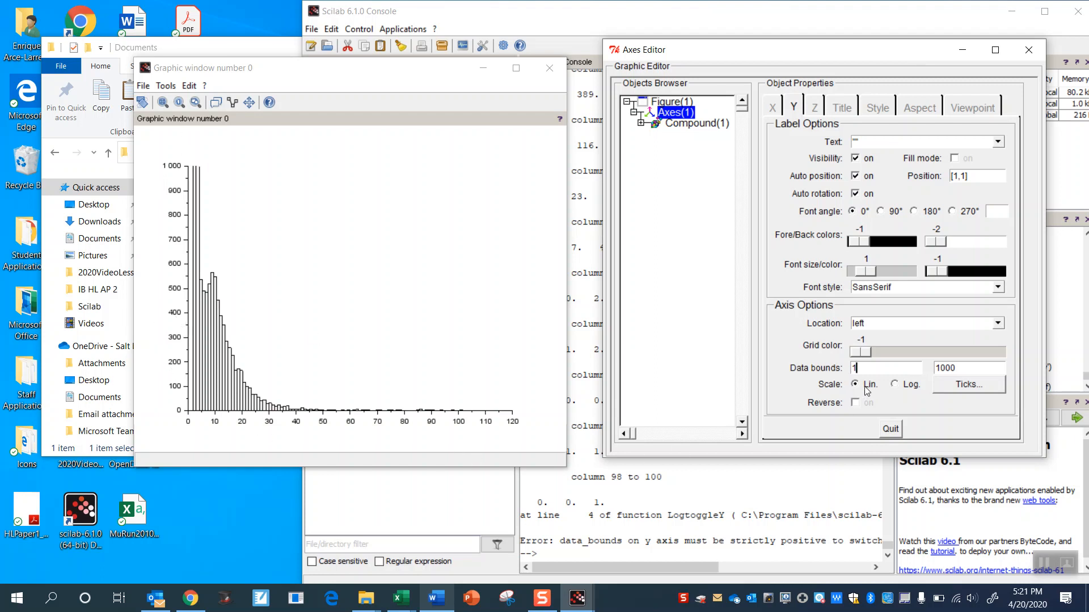
pyautogui.click(902, 388)
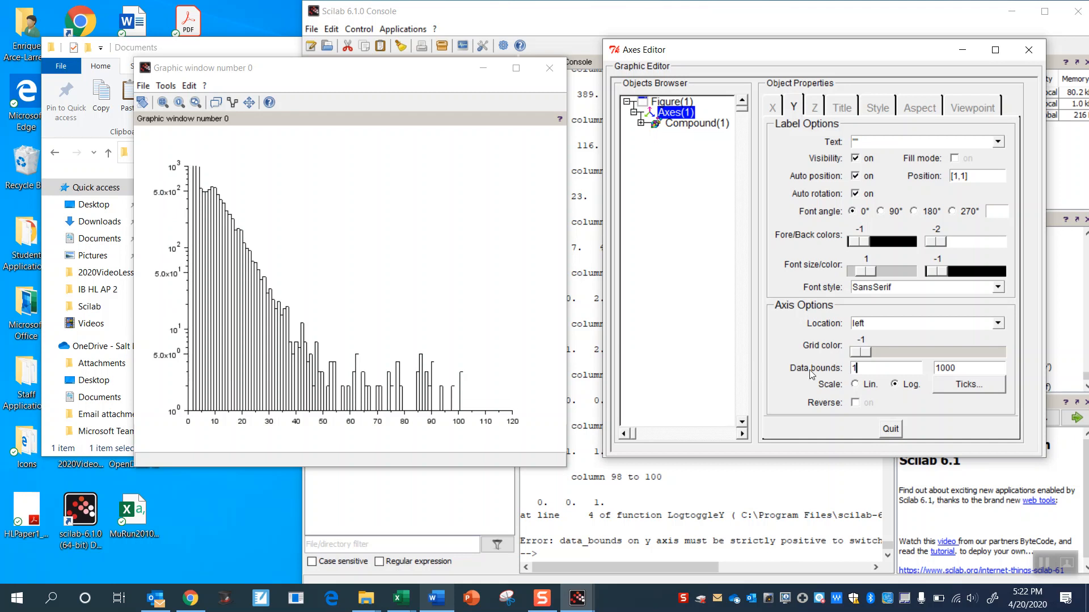
# - Set the upper data bound of the logarithmic Y axis to 10000
pyautogui.click(959, 368)
pyautogui.write('0')
pyautogui.click(900, 369)
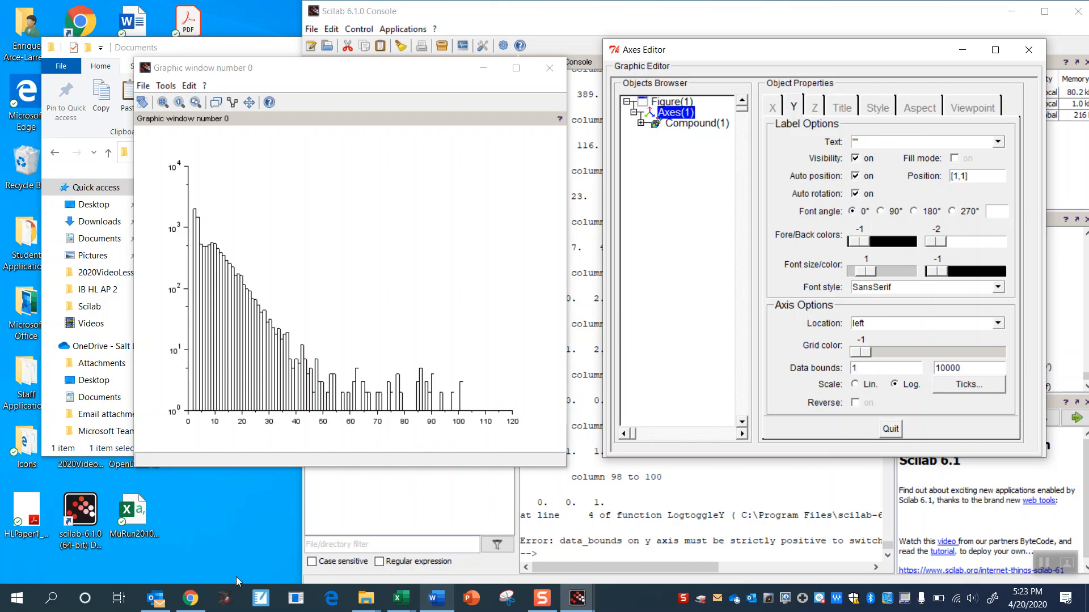
# - Switch to Chrome and search Google in a new tab for "What particle has mass 10 GeV?", highlighting the mass in the Upsilon meson result
pyautogui.click(191, 598)
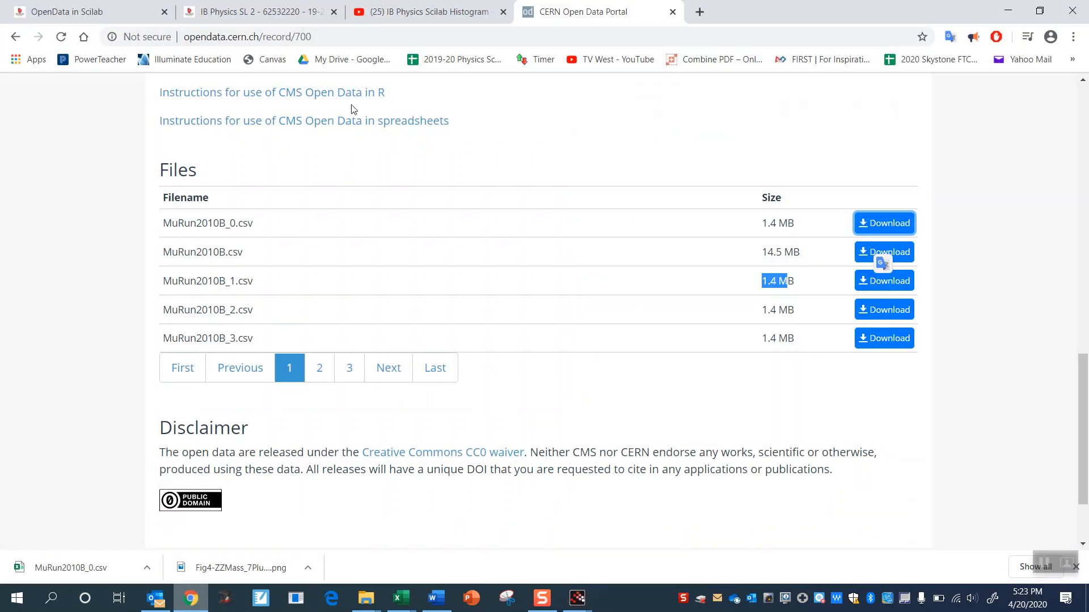
pyautogui.click(701, 14)
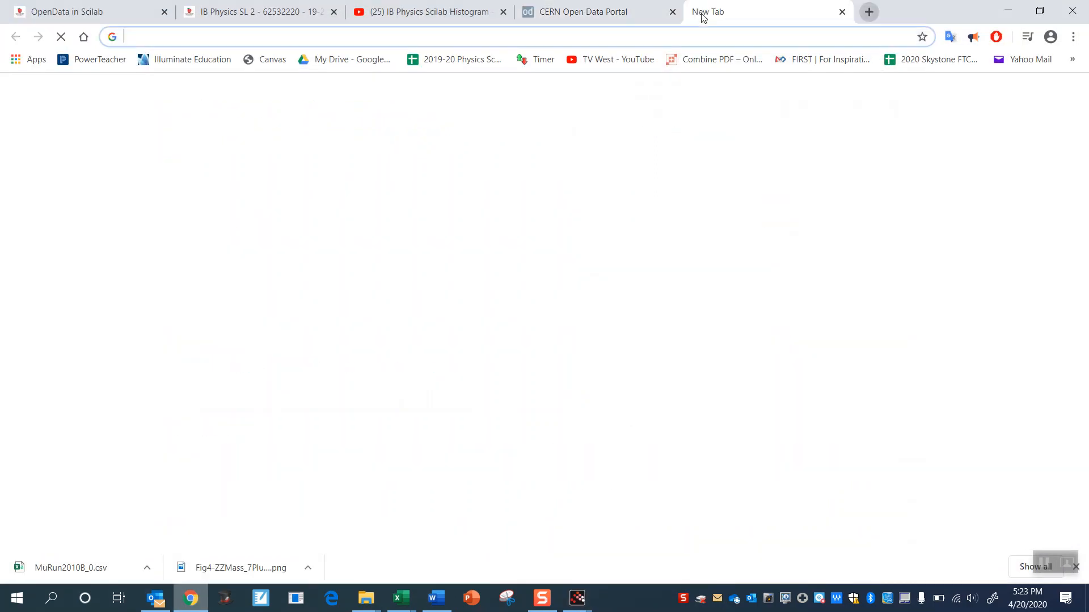
pyautogui.write('what particle')
pyautogui.press('BackSpace')
pyautogui.press('BackSpace')
pyautogui.write('l')
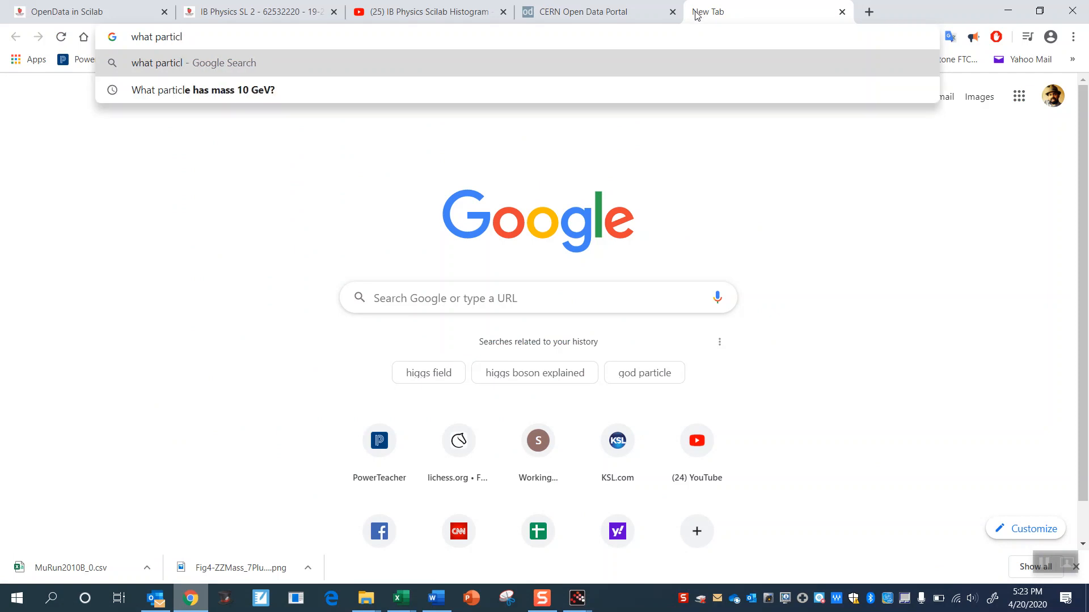
pyautogui.click(428, 95)
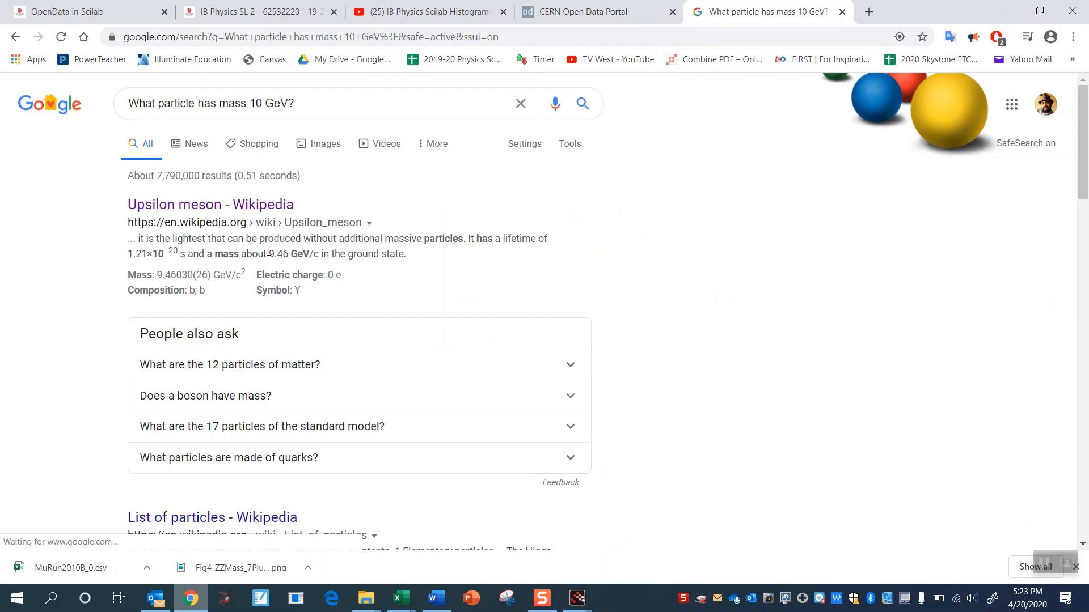
pyautogui.moveTo(270, 254); pyautogui.dragTo(310, 254)
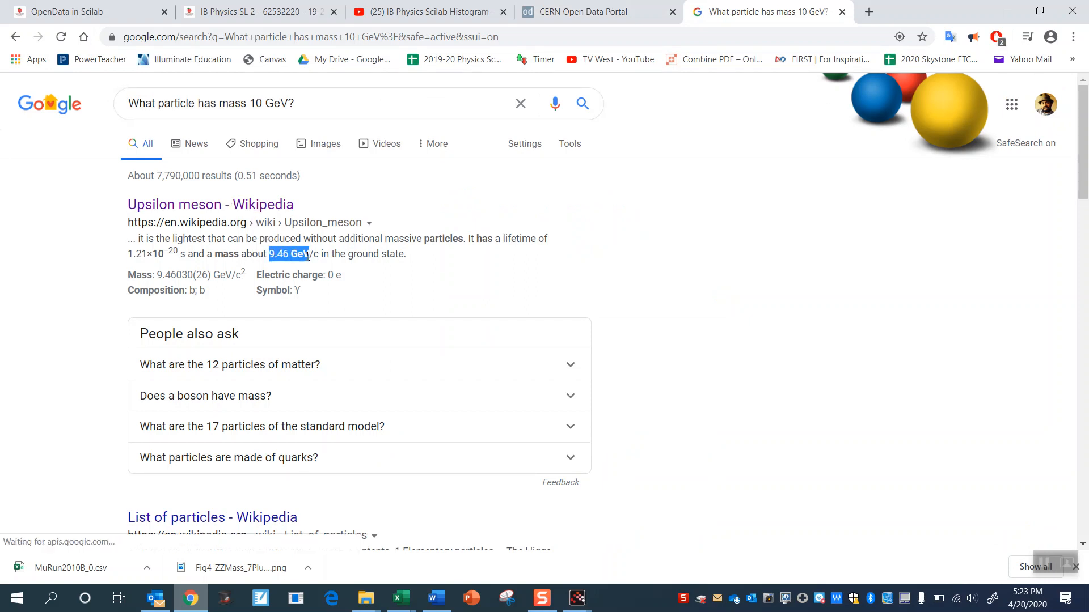
pyautogui.click(308, 108)
pyautogui.moveTo(308, 109); pyautogui.dragTo(273, 106)
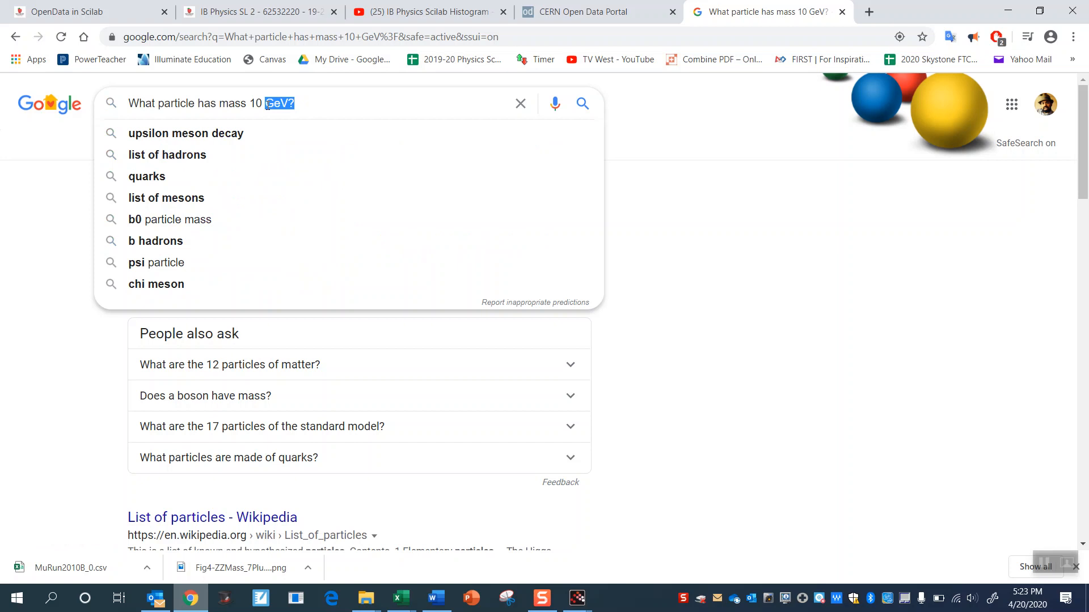
pyautogui.click(431, 11)
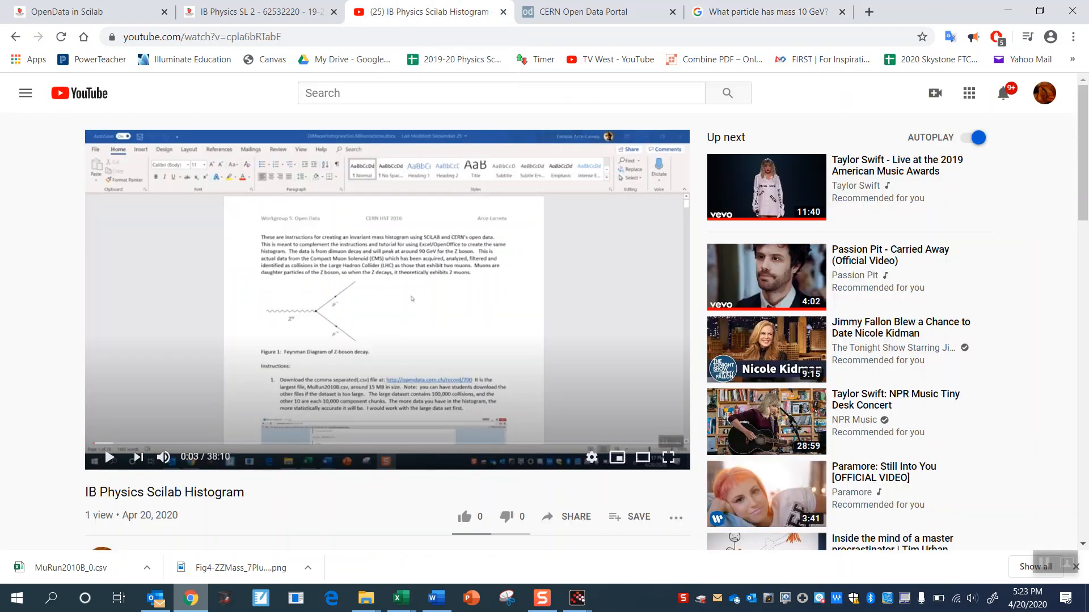
pyautogui.click(595, 12)
pyautogui.click(760, 10)
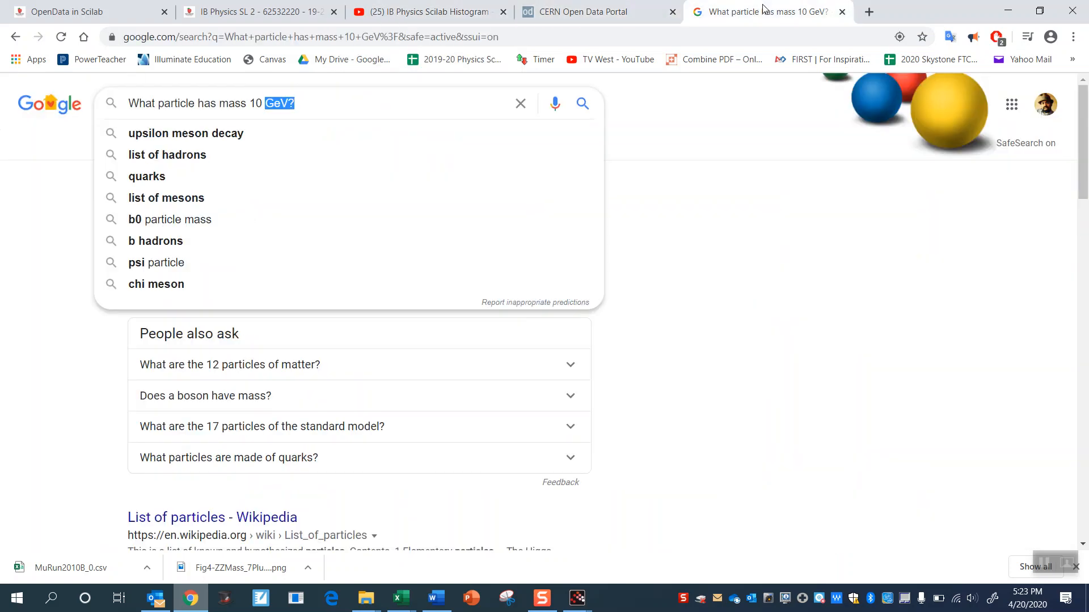
# - Bring the Scilab graphic window forward and examine the peaks of the logarithmic histogram
pyautogui.moveTo(577, 606)
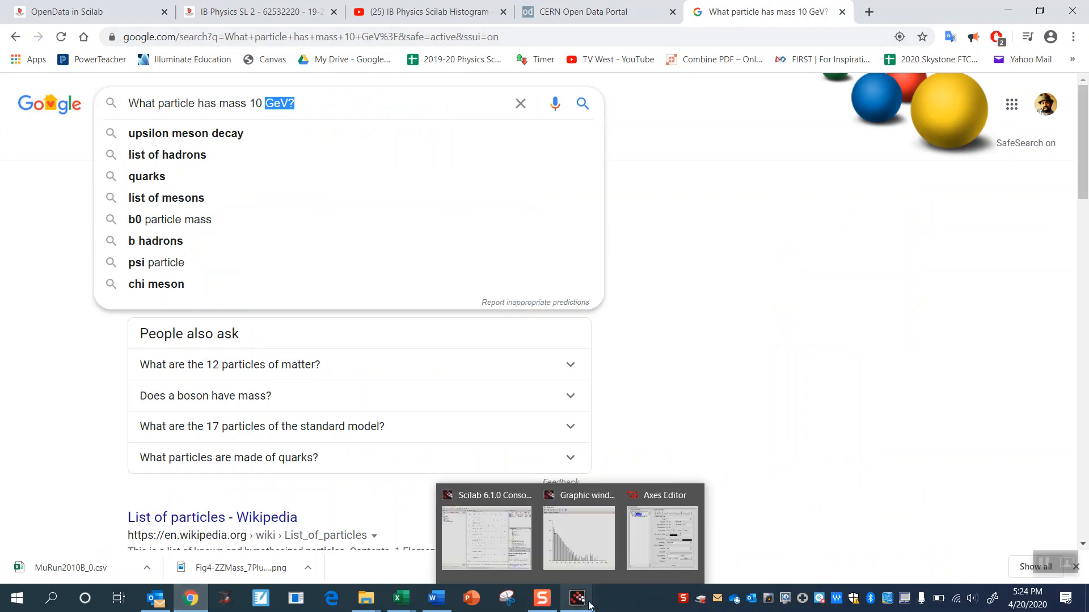
pyautogui.click(593, 547)
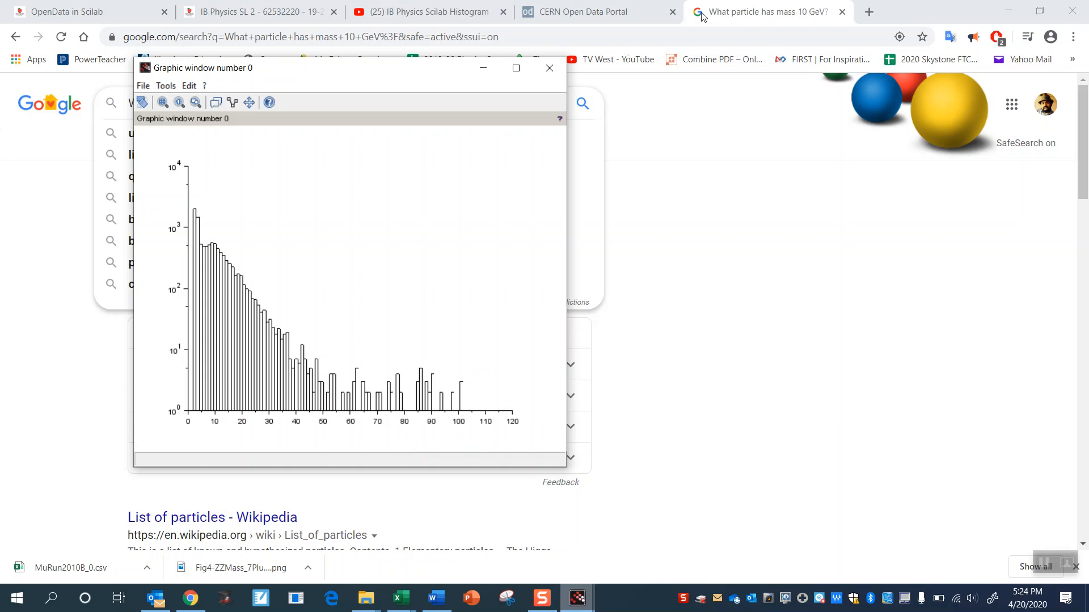
# - Search Google for "atlas higgs boson histogram" in a new browser tab and show the image results
pyautogui.click(863, 17)
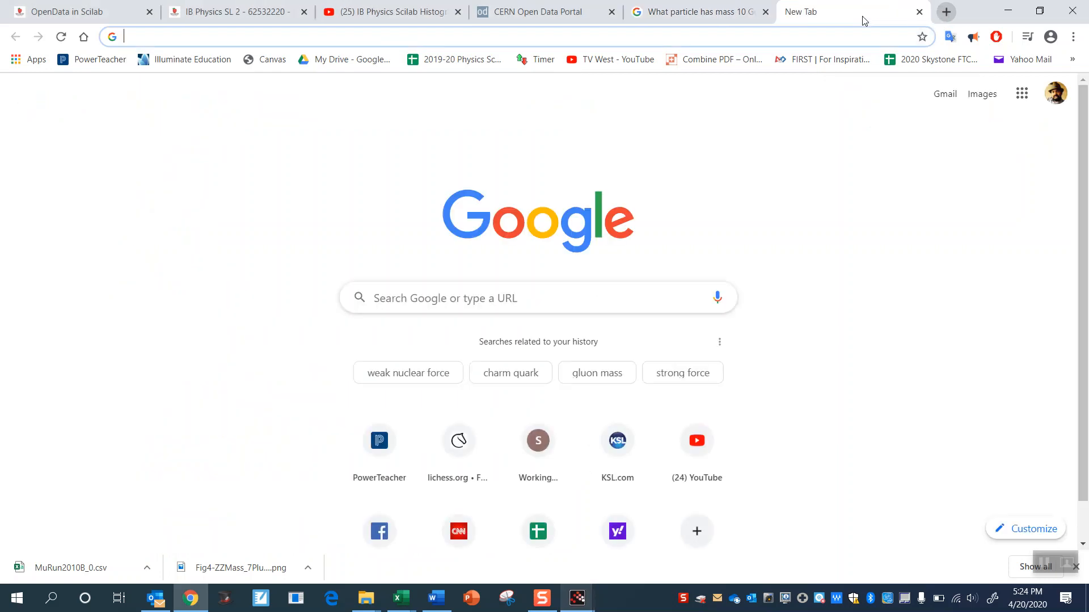
pyautogui.write('atlas ')
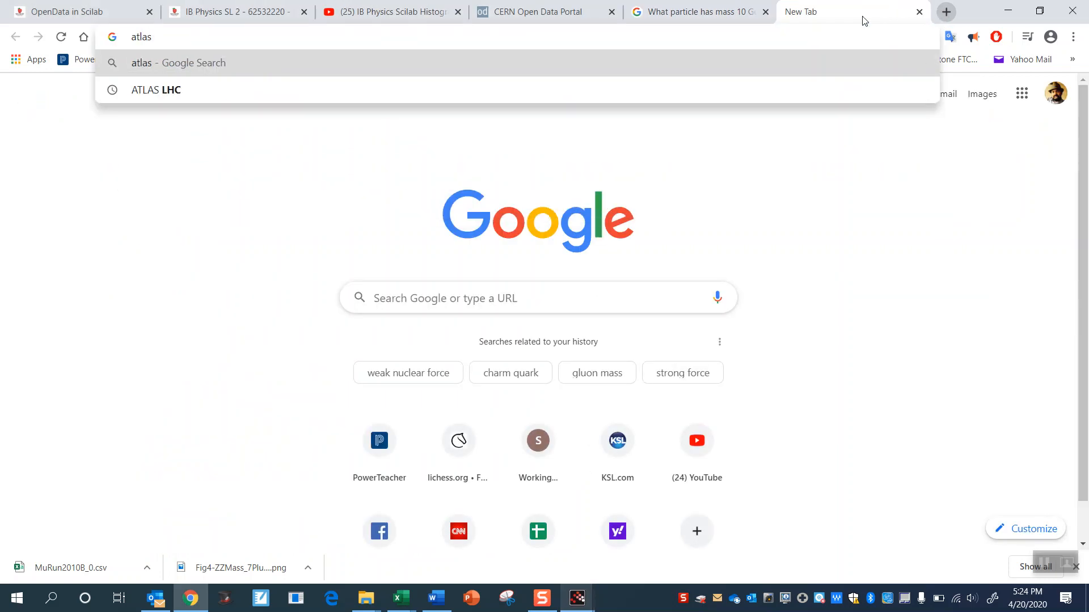
pyautogui.write('higgs boso')
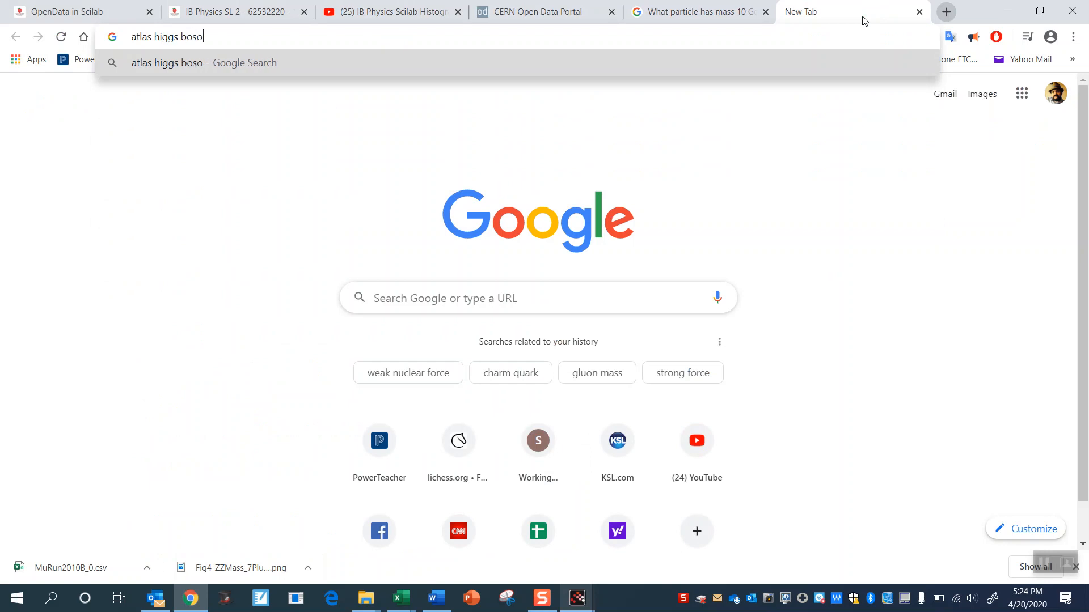
pyautogui.write('n histogram')
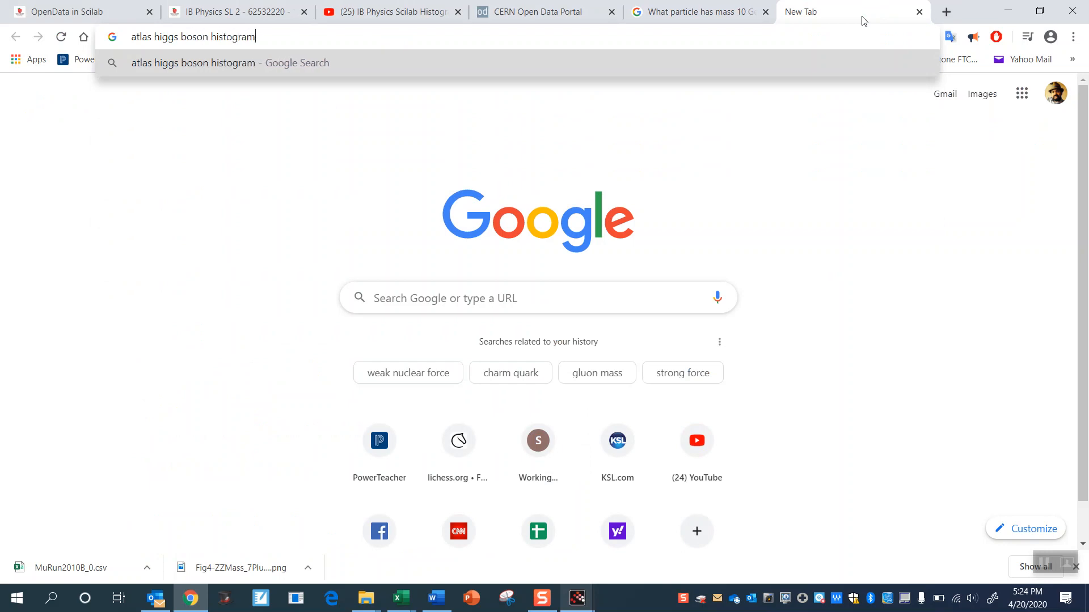
pyautogui.press('Return')
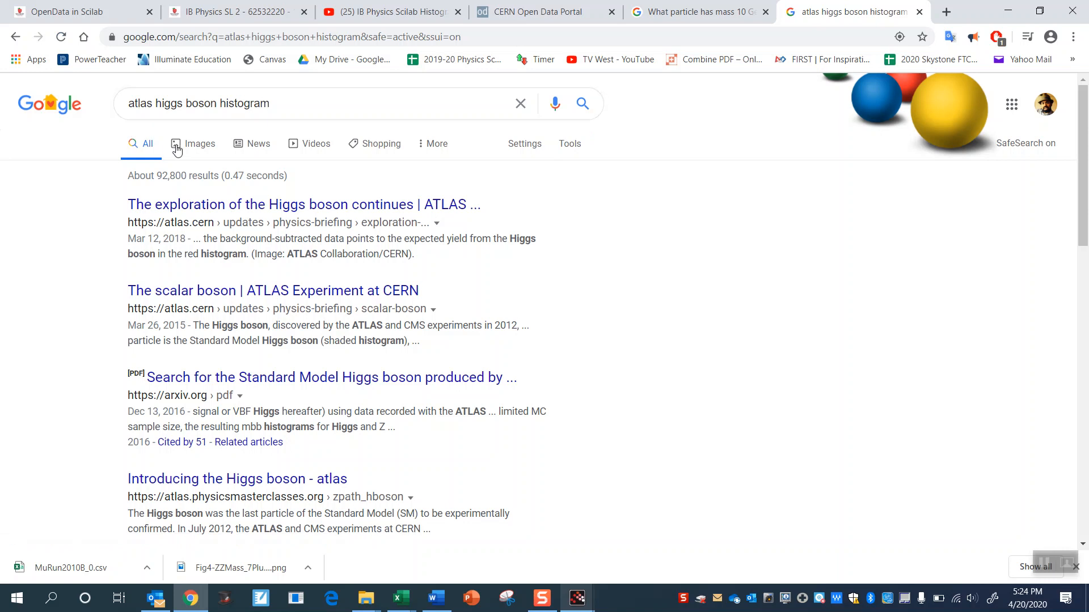
pyautogui.click(196, 157)
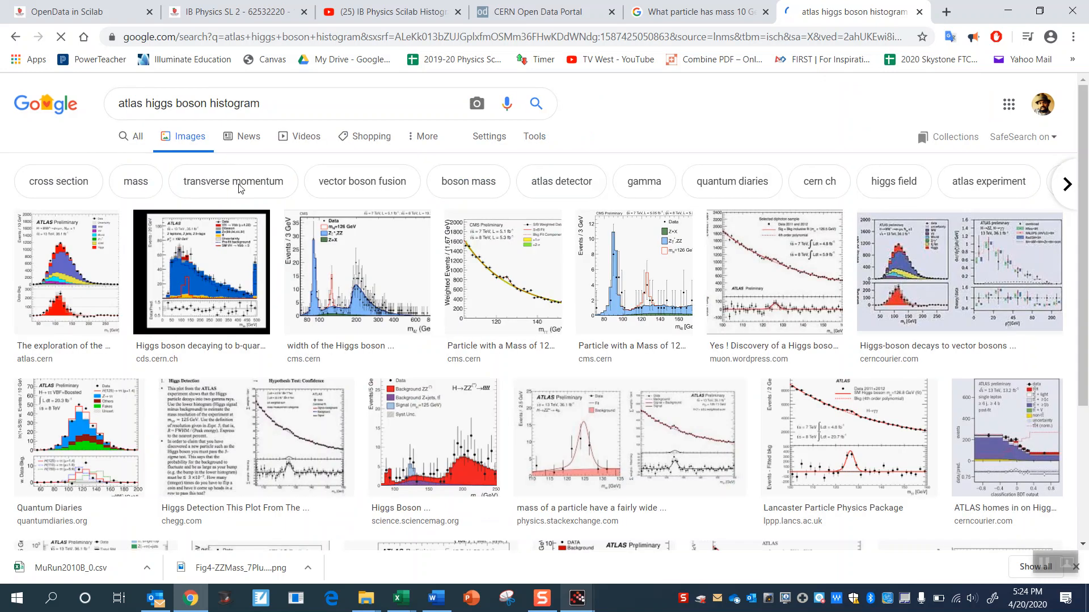
# - Compare enlarged previews of the CMS Experiment, Physics Stack Exchange and Collider Blog Higgs boson plots, ending on the CMS plot
pyautogui.click(468, 230)
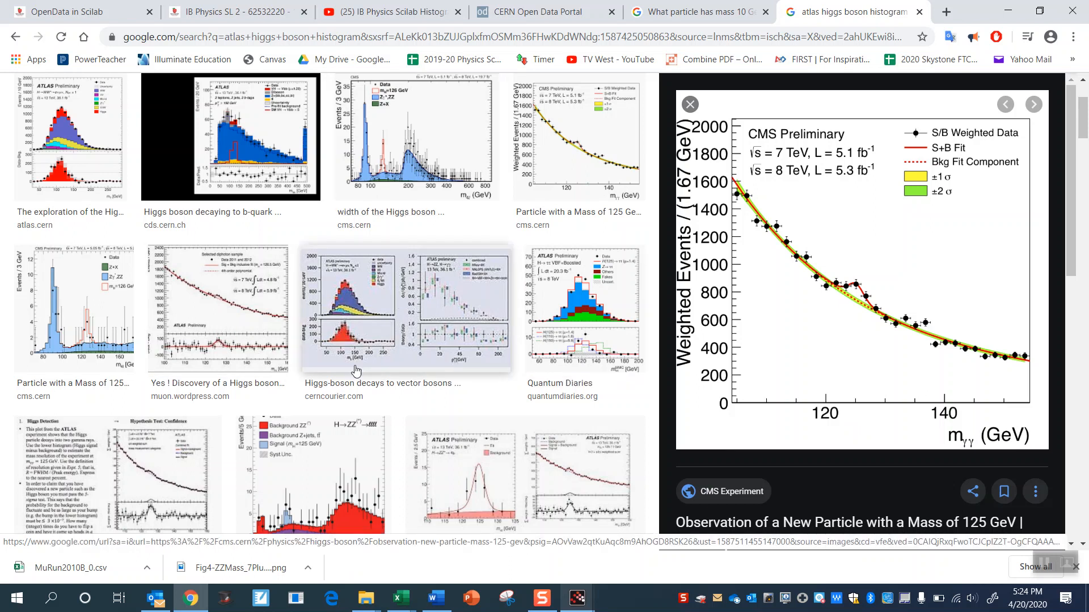
pyautogui.click(571, 465)
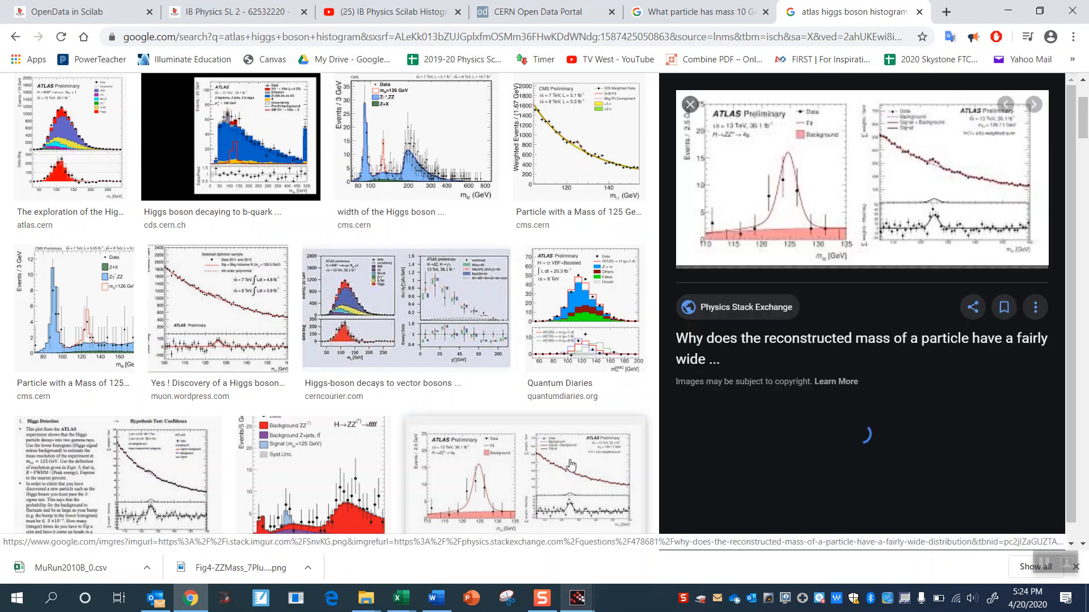
pyautogui.click(910, 167)
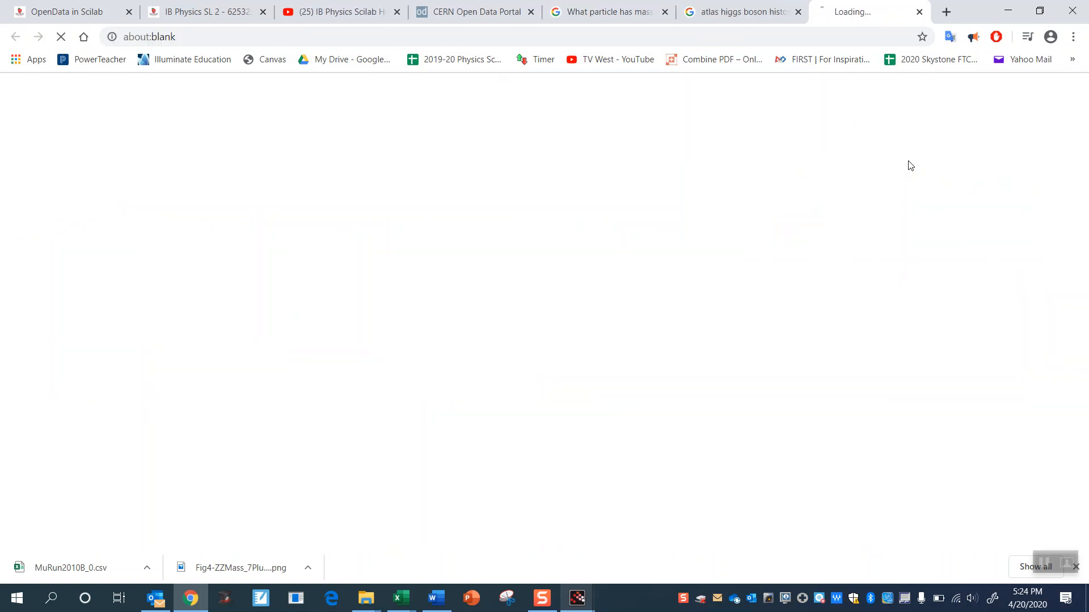
pyautogui.click(732, 8)
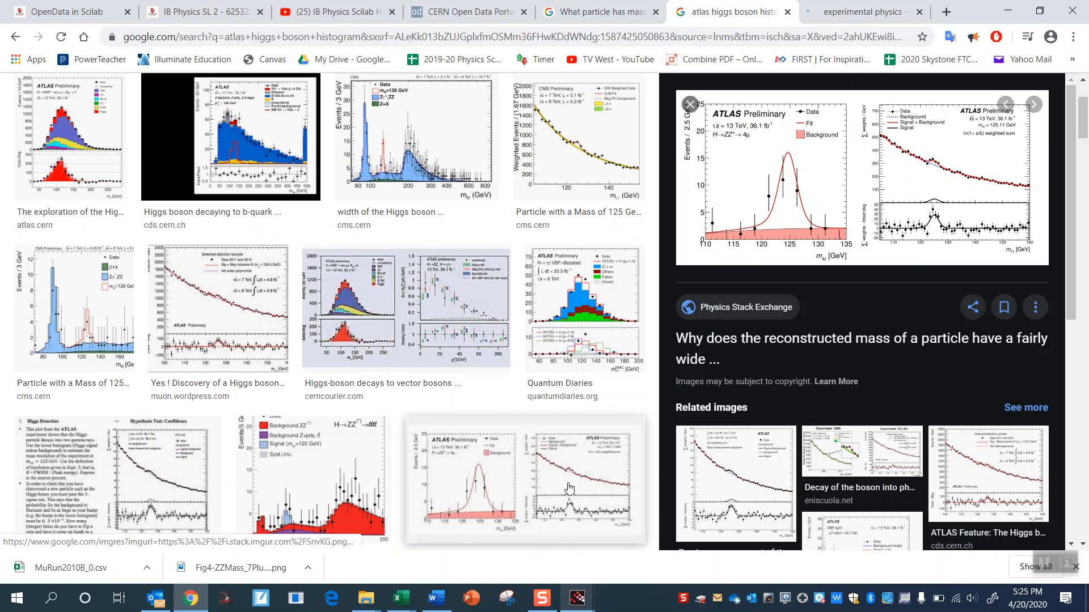
pyautogui.click(229, 325)
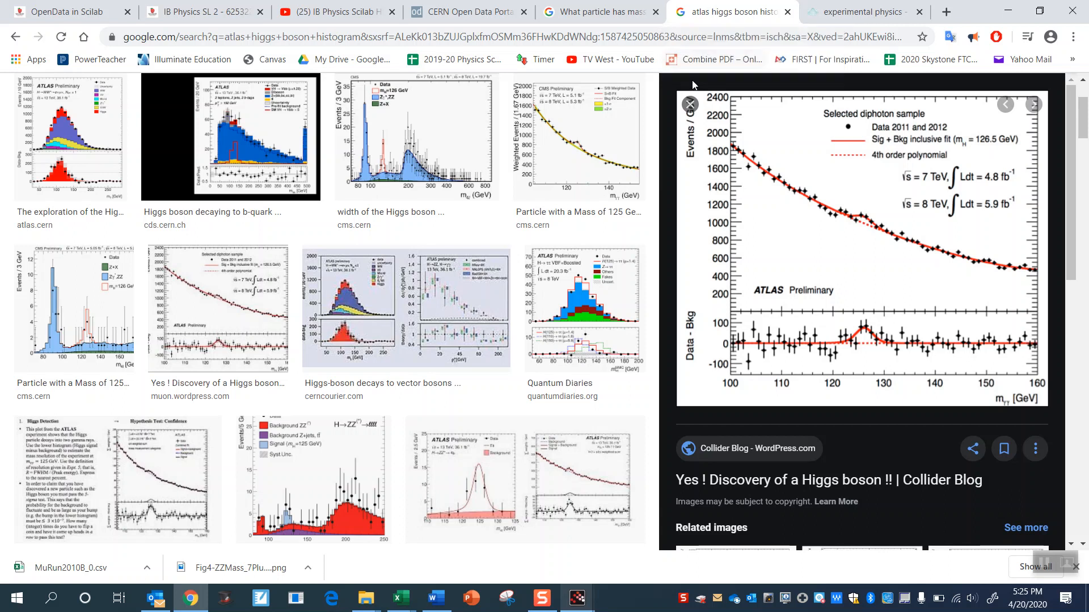
pyautogui.click(616, 130)
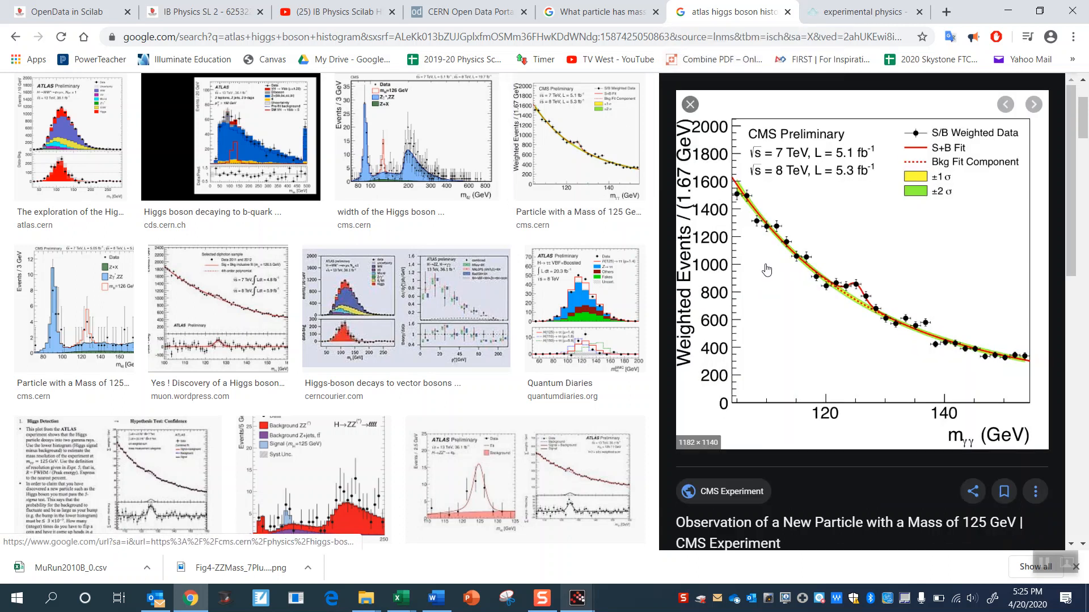